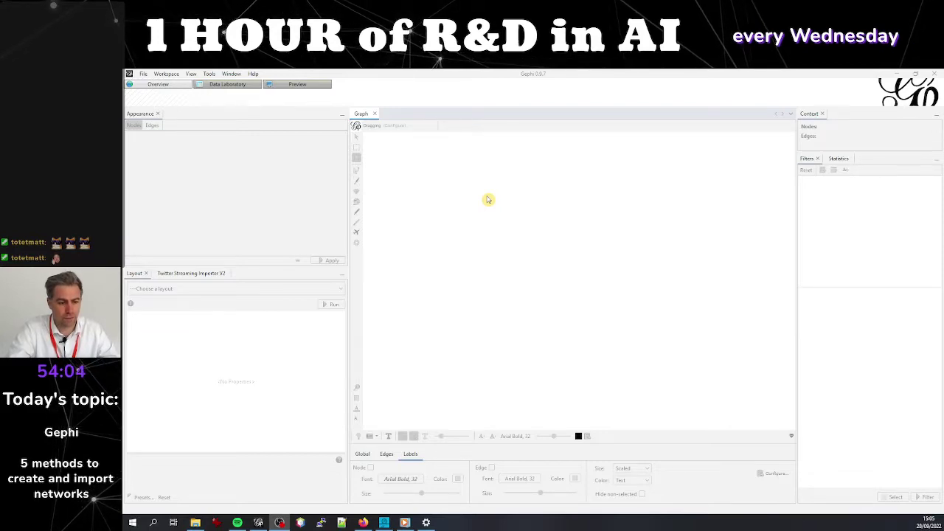
# - Create a new empty project
pyautogui.click(143, 75)
pyautogui.click(153, 86)
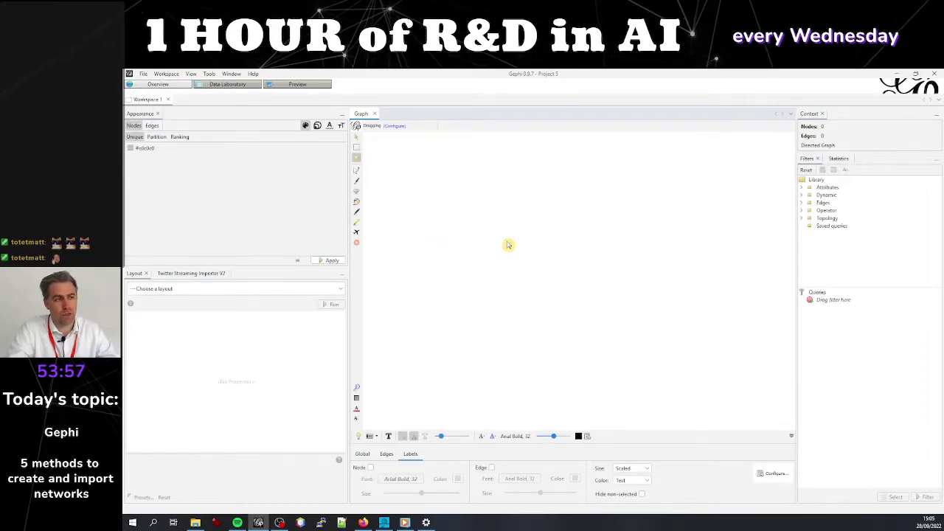
pyautogui.click(143, 75)
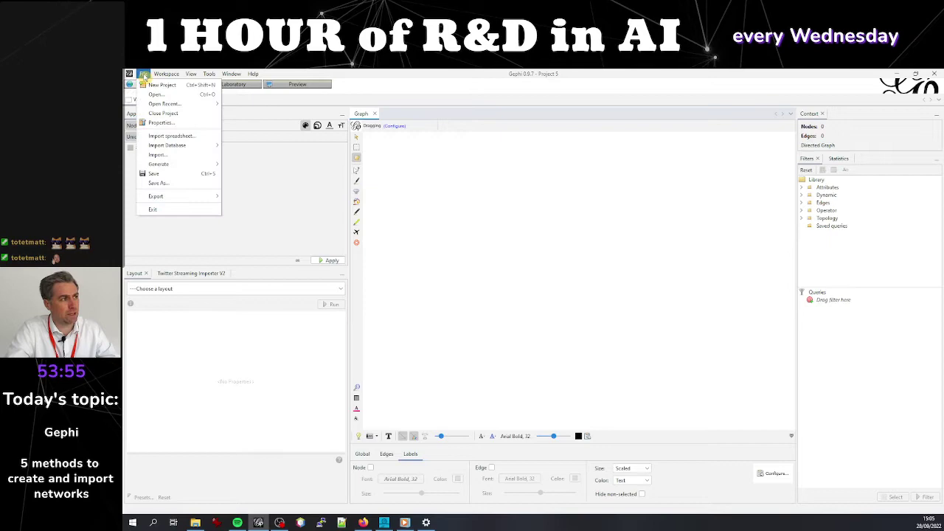
pyautogui.click(426, 78)
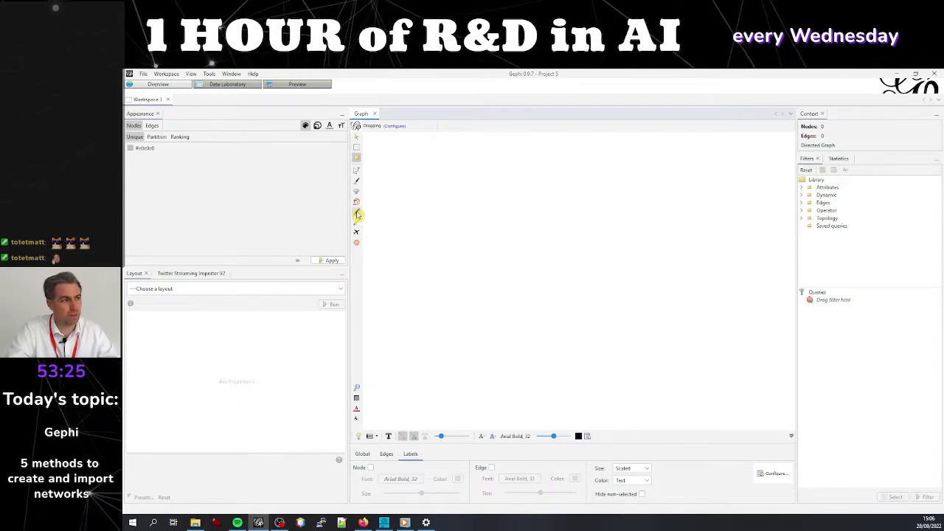
# - Add eight separate nodes scattered across the empty graph with the Node Pencil, keeping its default color and size
pyautogui.click(357, 214)
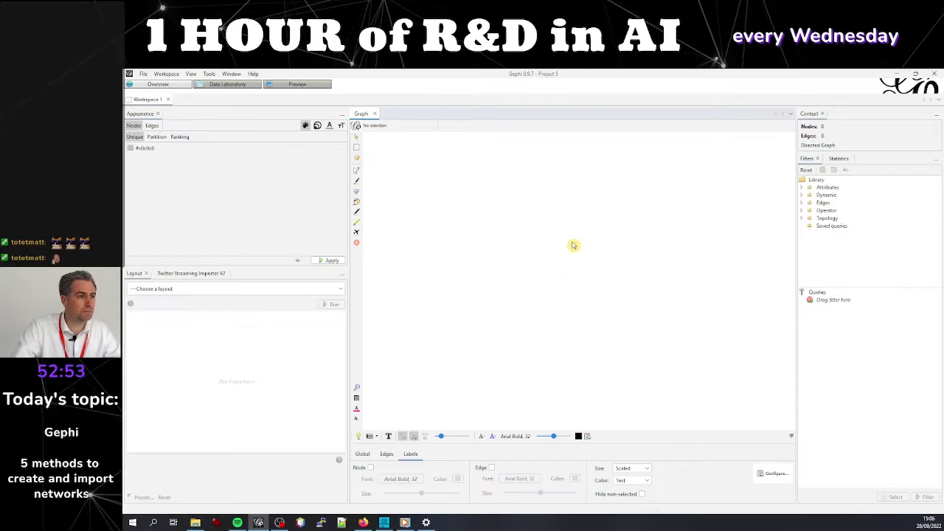
pyautogui.click(357, 215)
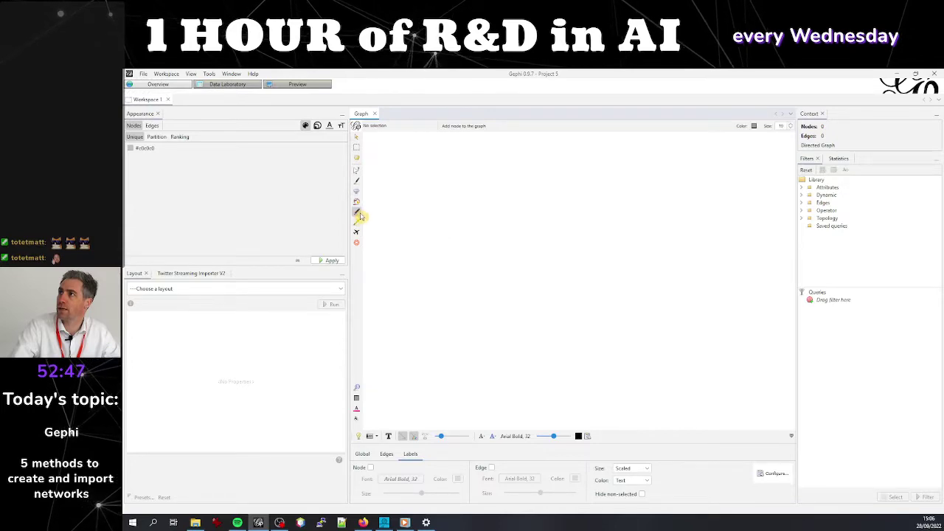
pyautogui.click(555, 251)
pyautogui.click(541, 282)
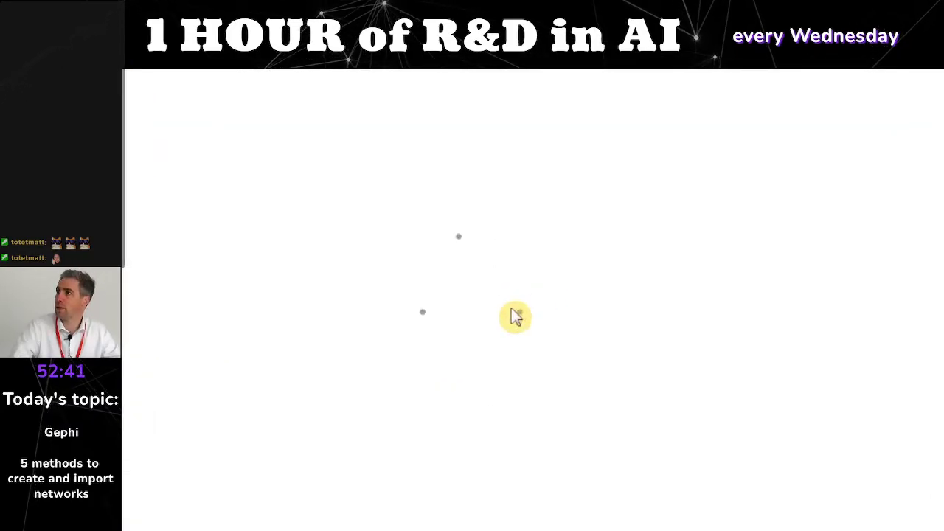
pyautogui.click(664, 230)
pyautogui.click(624, 378)
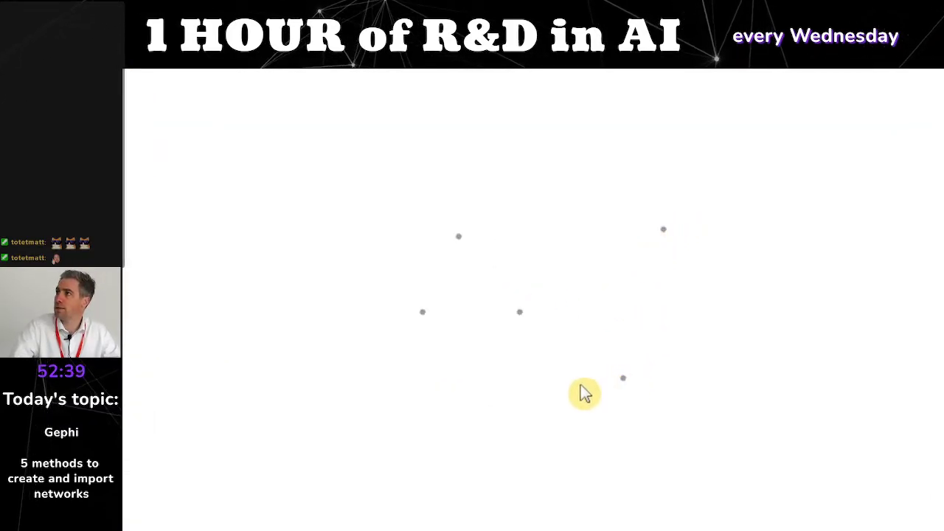
pyautogui.click(468, 396)
pyautogui.click(523, 177)
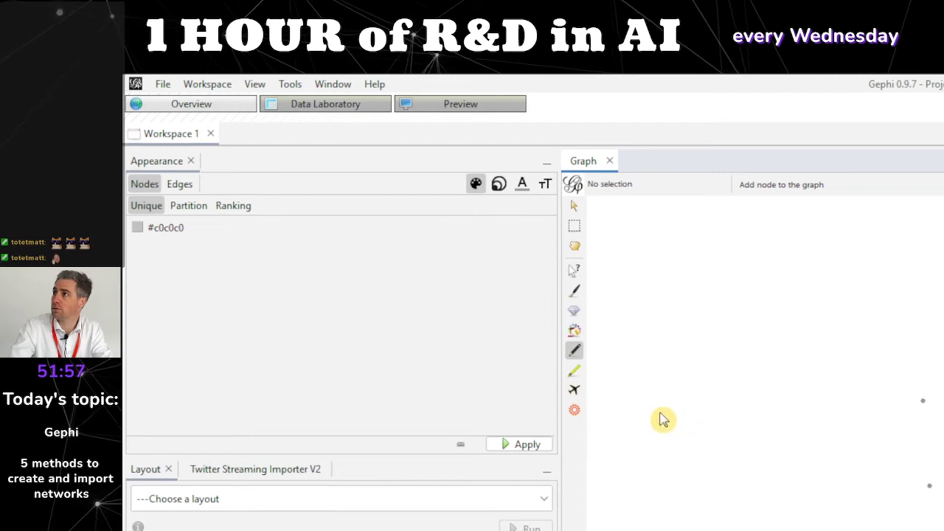
# - Draw a directed edge from the inner upper-left node to the central node and raise the displayed edge thickness to maximum
pyautogui.click(575, 375)
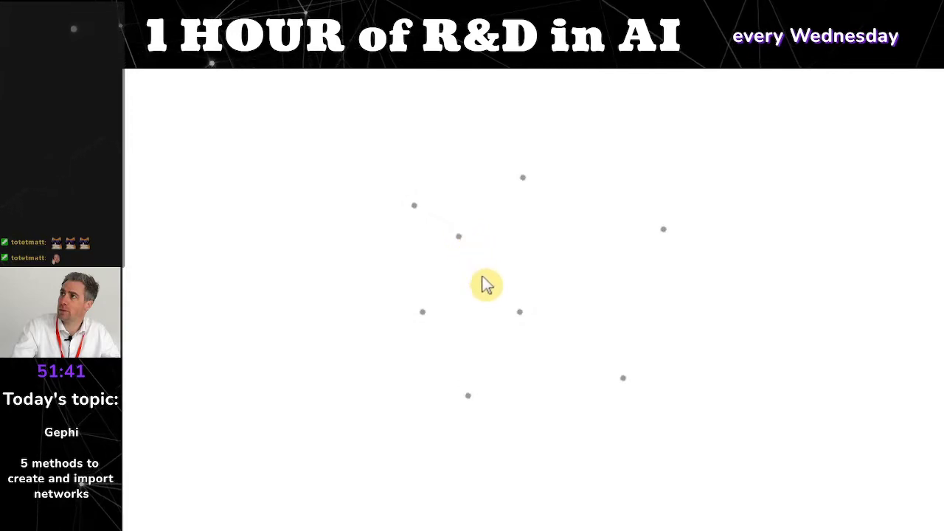
pyautogui.click(521, 315)
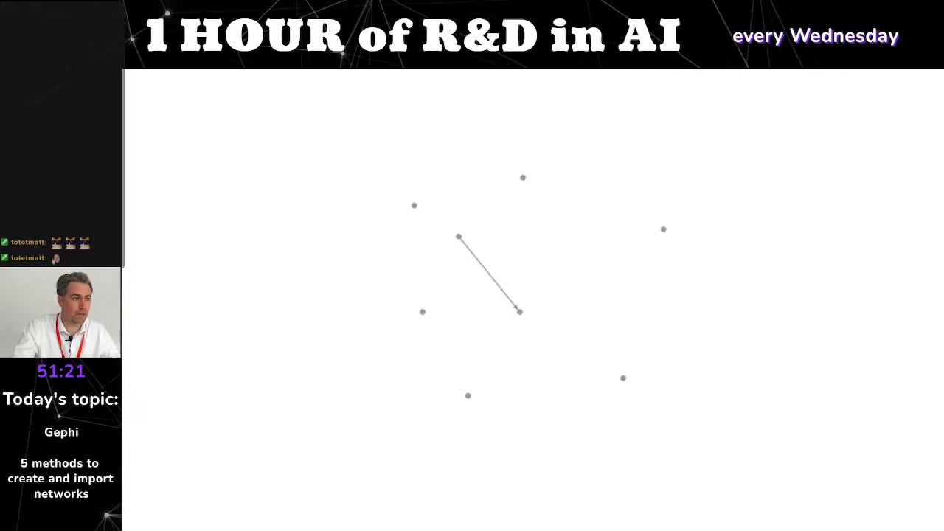
pyautogui.hotkey('alt', 'shift', 'Return')
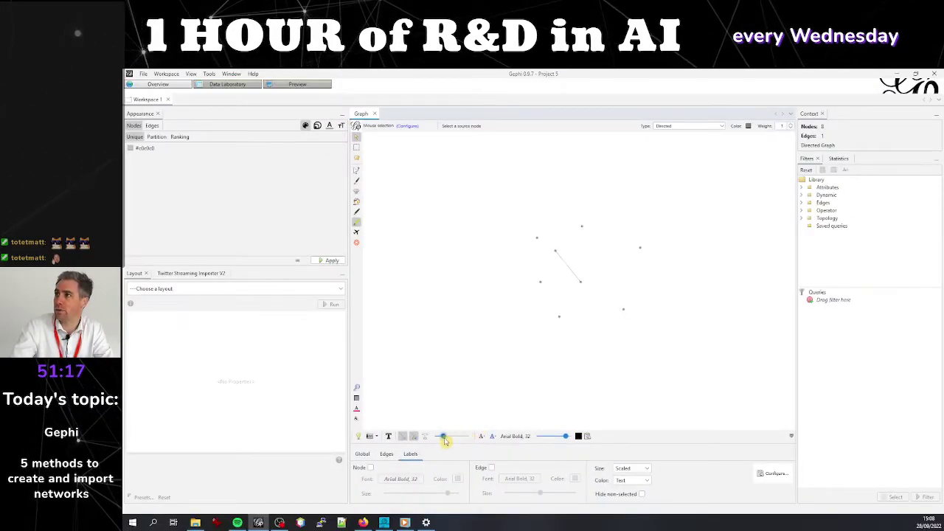
pyautogui.moveTo(438, 443); pyautogui.dragTo(470, 448)
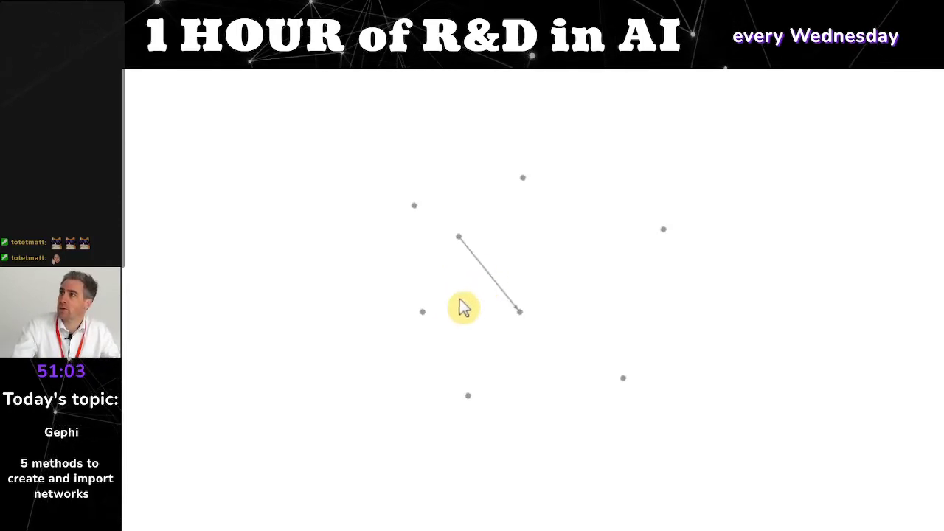
# - Draw directed edges from the central node to its left neighbor, from the bottom node to the central one, and down between the two right nodes
pyautogui.click(422, 312)
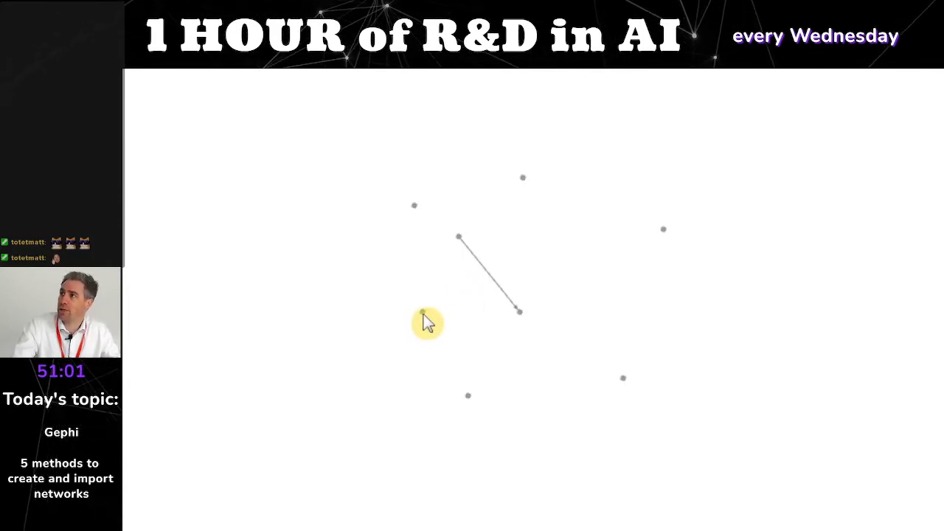
pyautogui.click(519, 314)
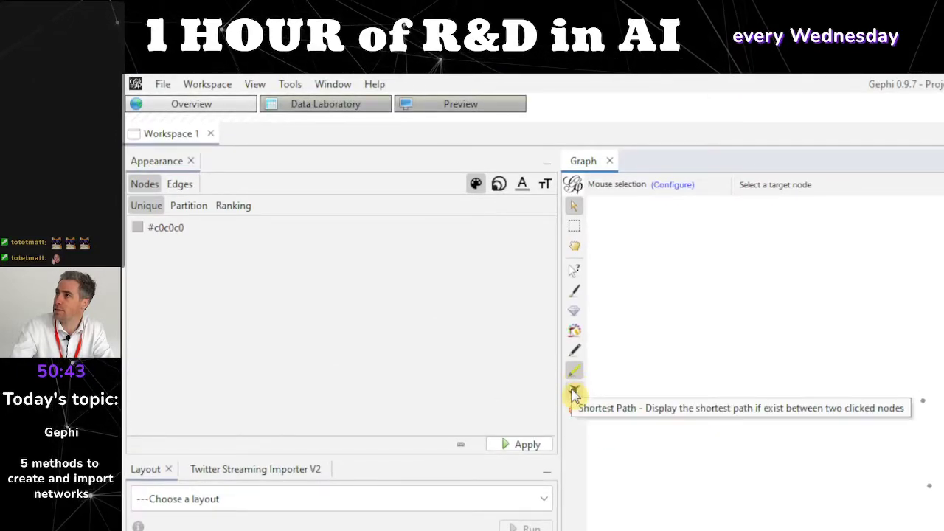
pyautogui.click(575, 393)
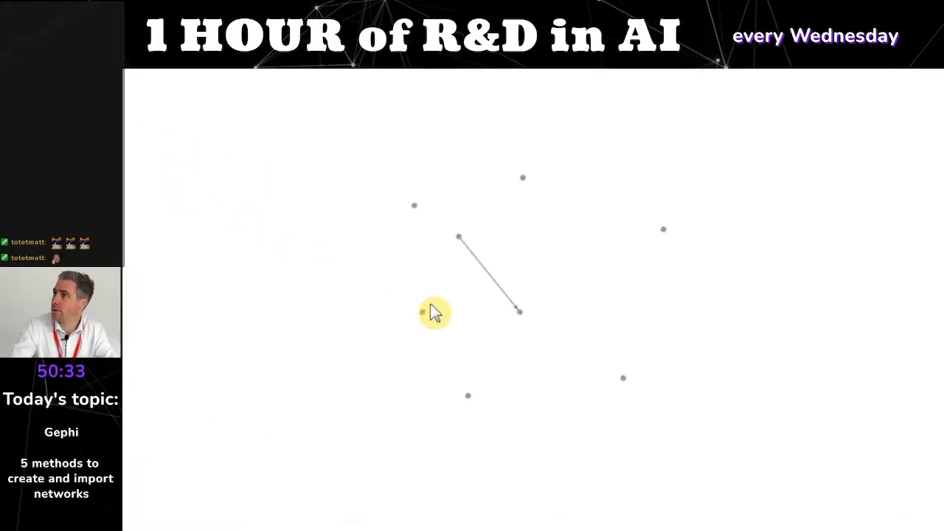
pyautogui.rightClick(423, 314)
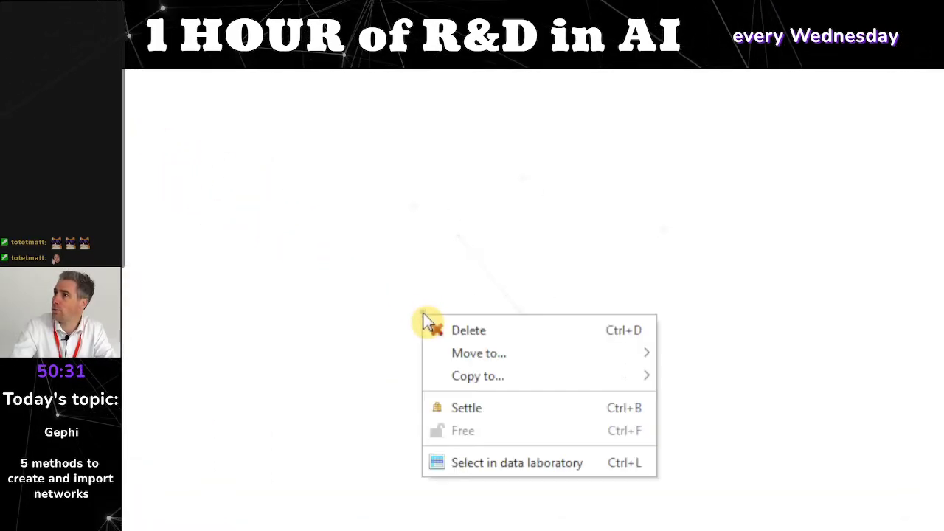
pyautogui.click(424, 313)
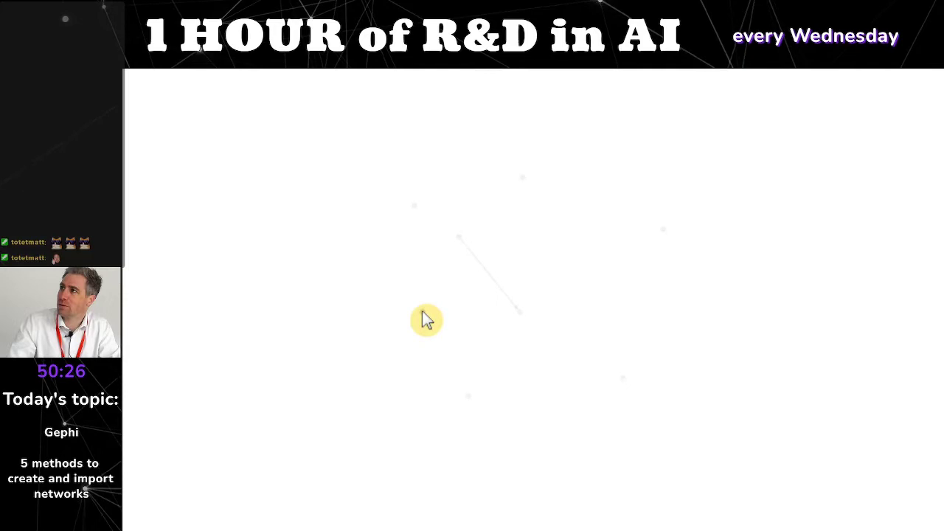
pyautogui.click(425, 314)
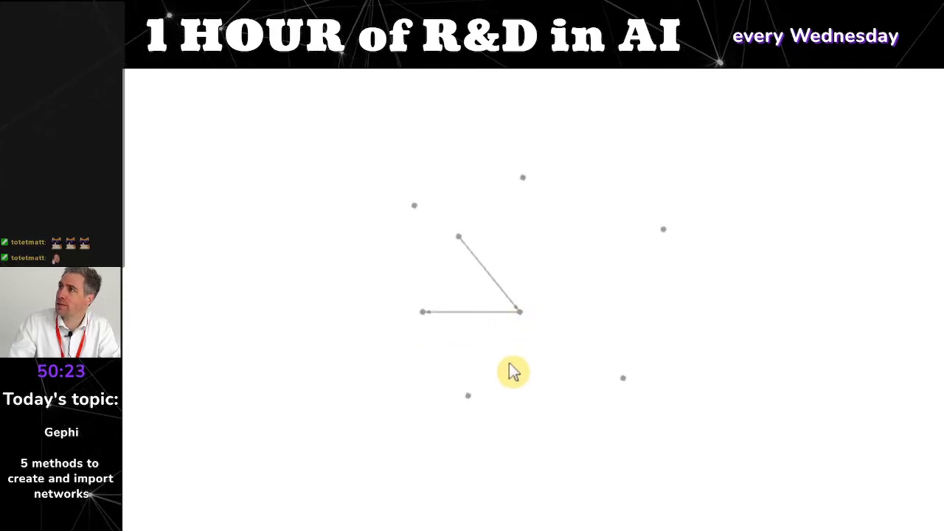
pyautogui.click(476, 397)
pyautogui.click(520, 314)
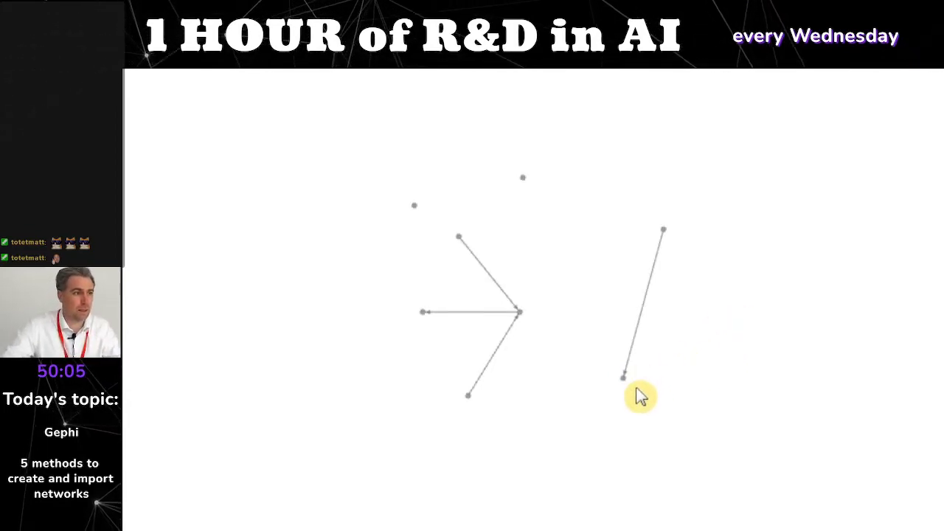
# - Draw directed edges from the outer upper-left node to the top node and from the top node to the upper-right node
pyautogui.scroll(4, 524, 203)
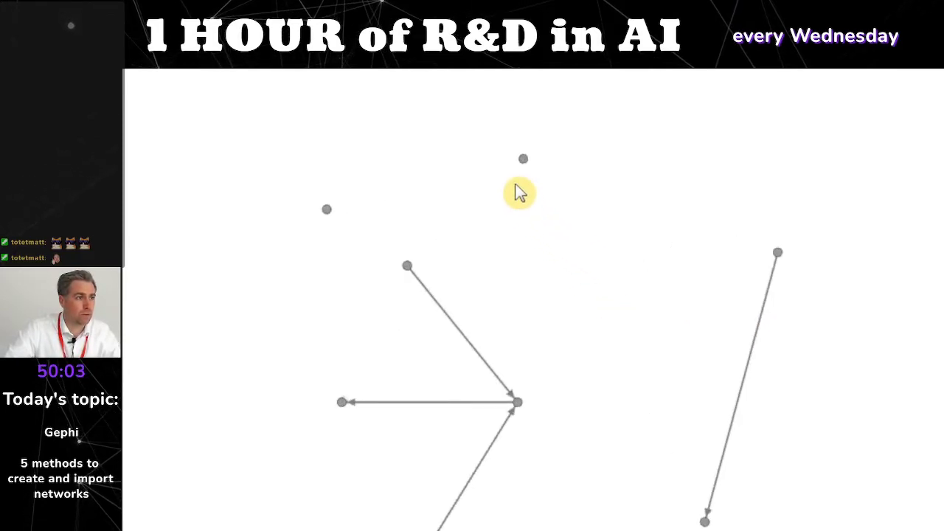
pyautogui.scroll(2, 524, 203)
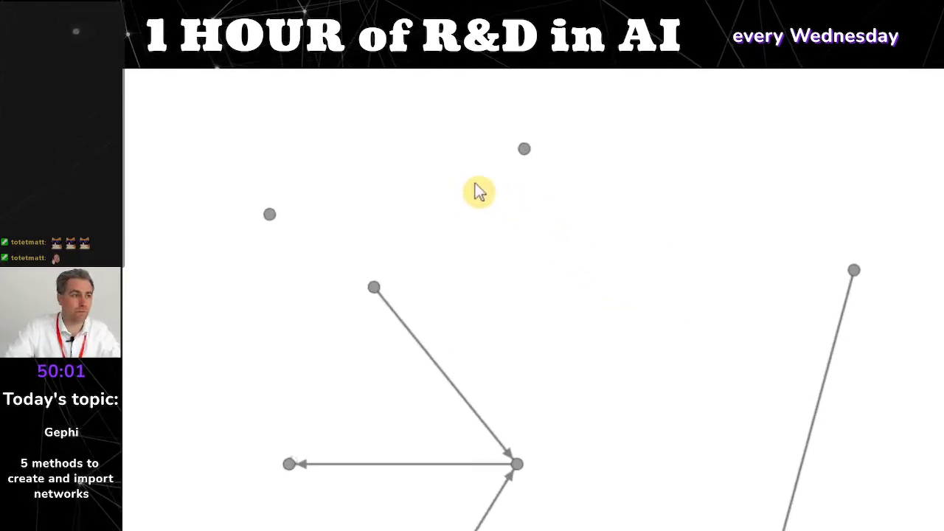
pyautogui.scroll(-1, 828, 257)
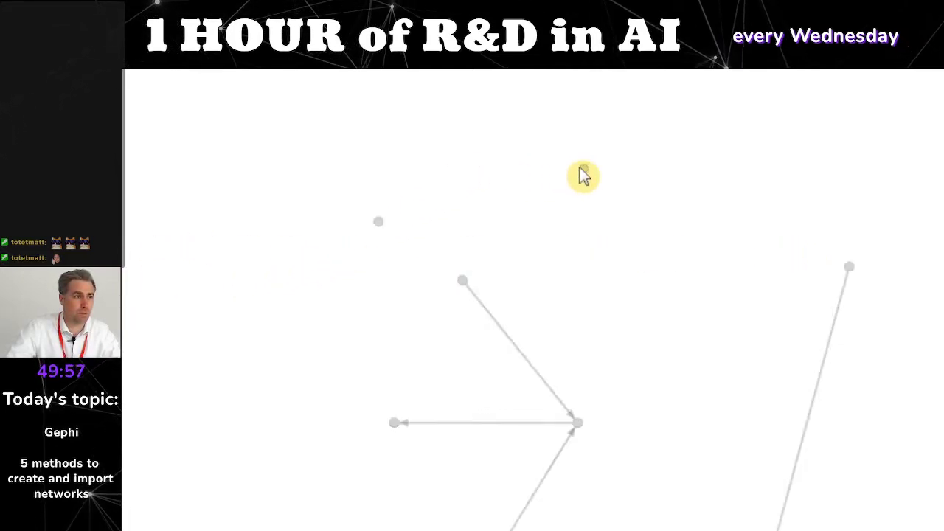
pyautogui.click(396, 220)
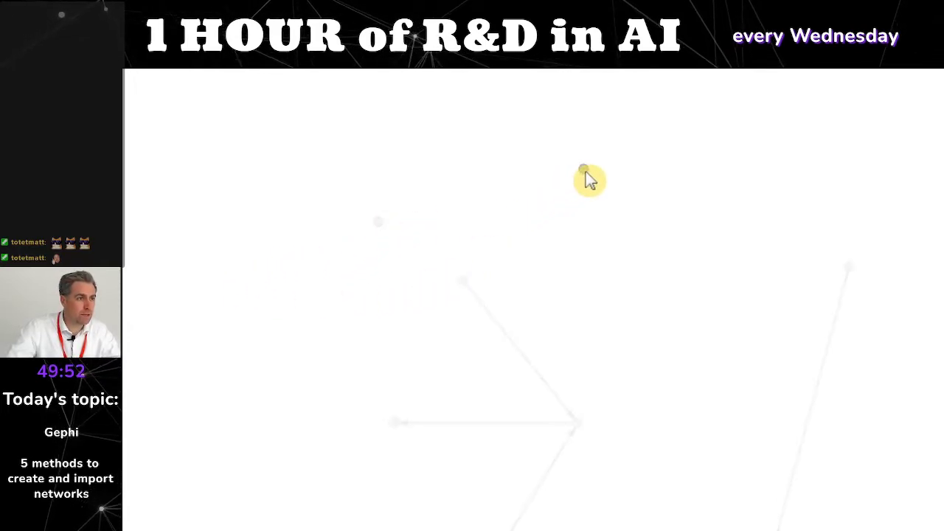
pyautogui.click(584, 171)
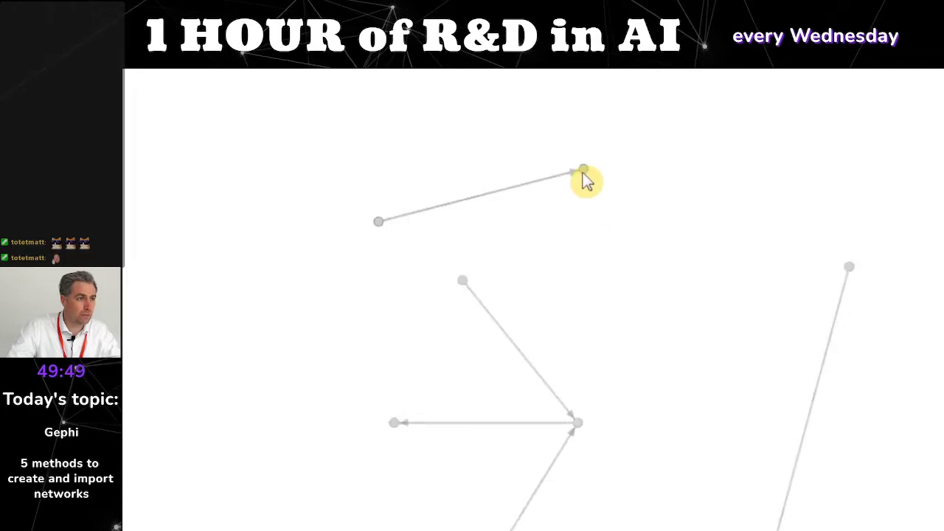
pyautogui.click(851, 268)
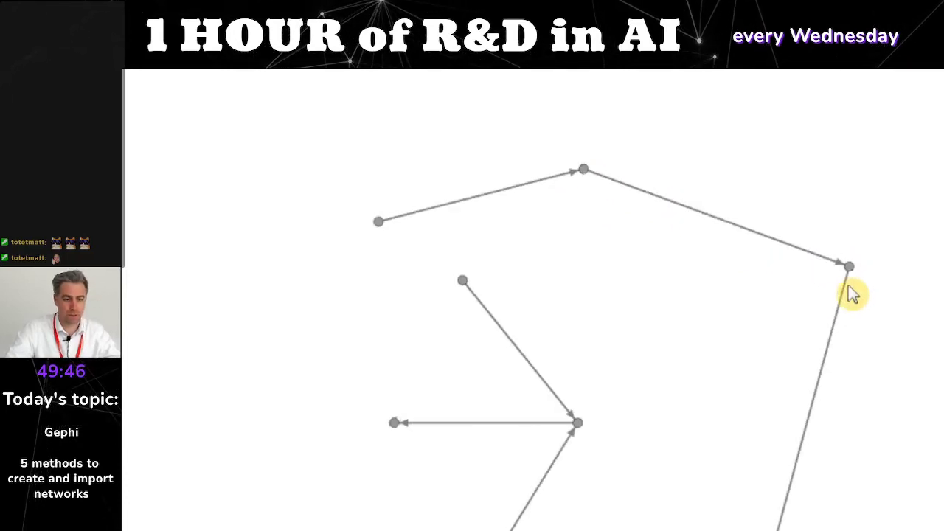
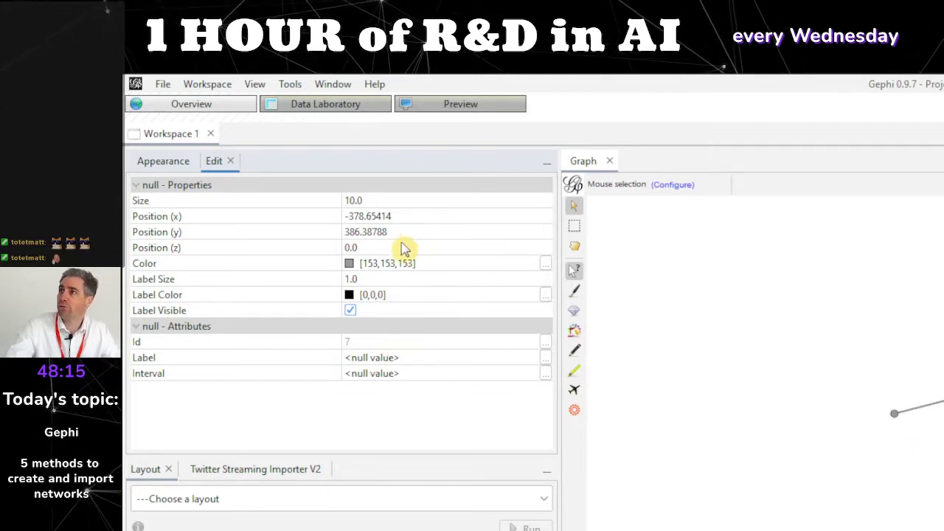
# - Label the outer upper-left node Mexico in its attributes
pyautogui.click(436, 357)
pyautogui.click(436, 355)
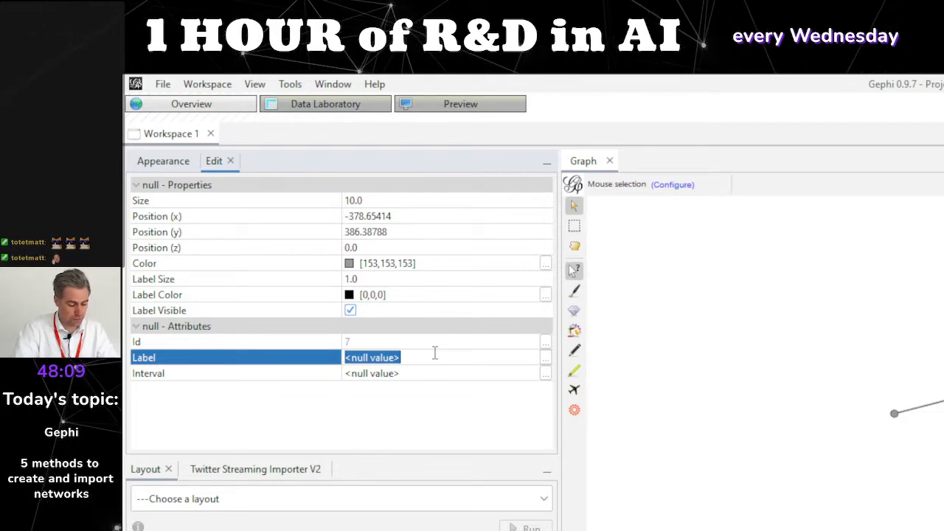
pyautogui.write('Mexico')
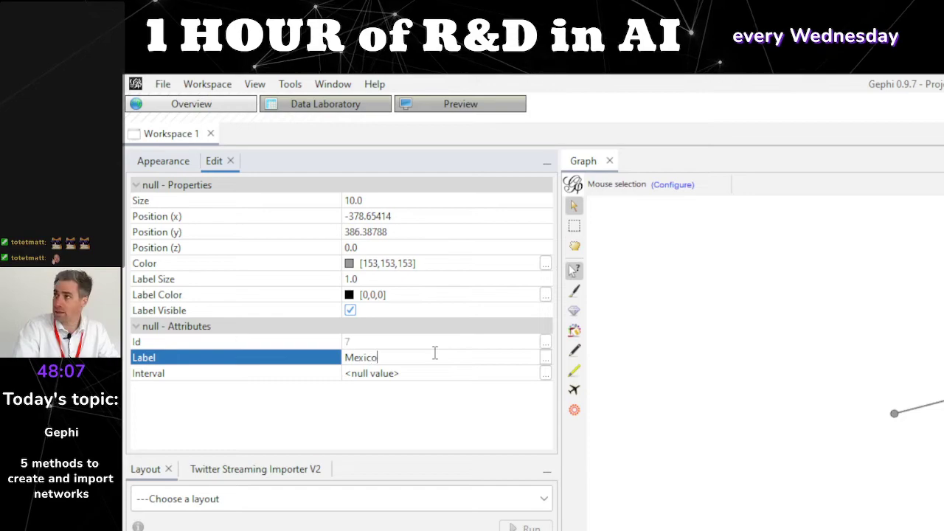
pyautogui.press('Return')
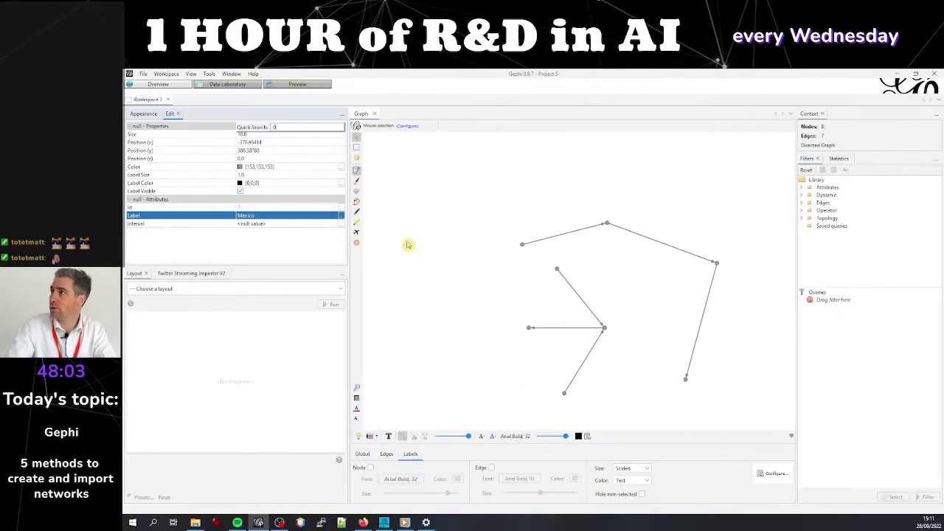
# - Open the top node's attributes and label it Argentina
pyautogui.click(605, 225)
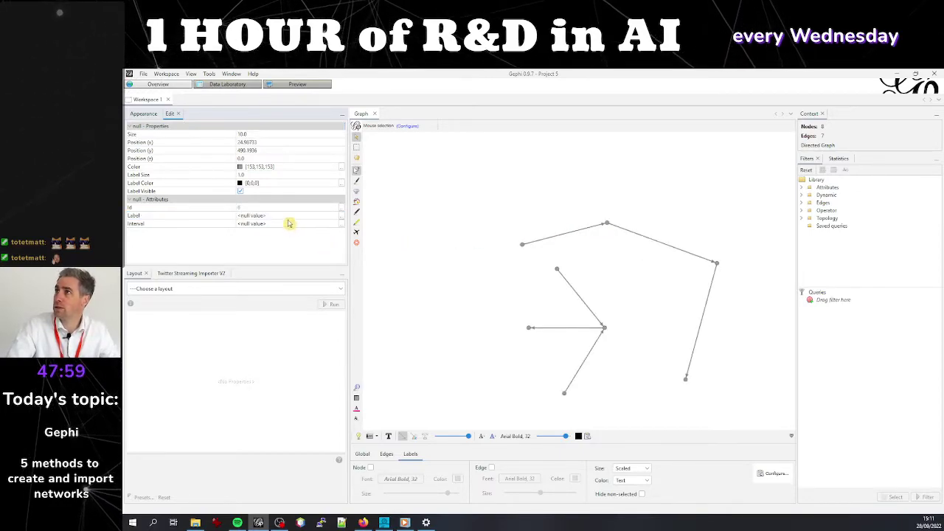
pyautogui.click(288, 217)
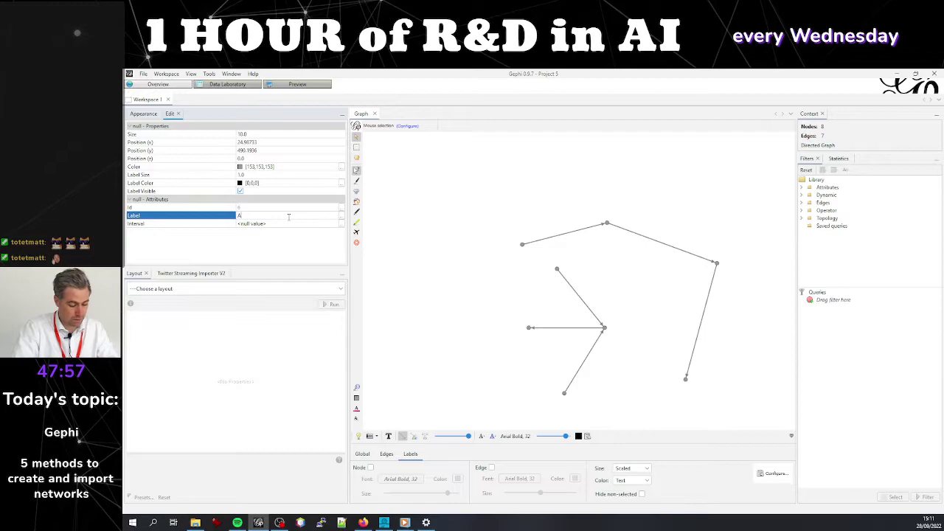
pyautogui.click(289, 216)
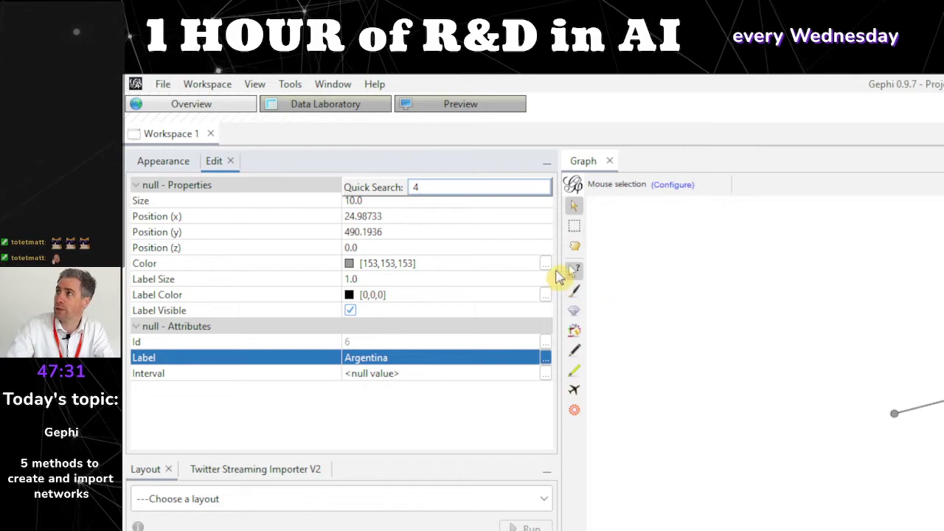
# - Turn off the node Edit tool to return to the Appearance settings, with plain mouse selection on the Mexico node
pyautogui.click(575, 272)
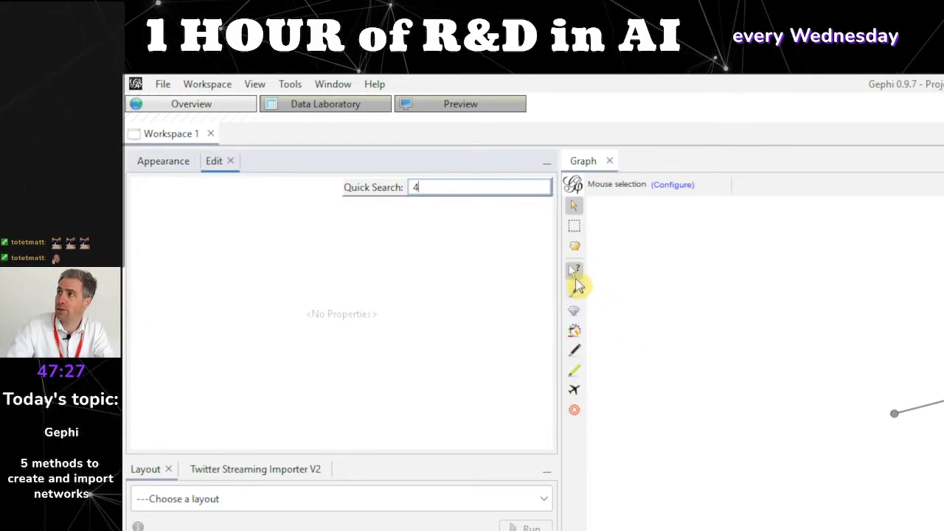
pyautogui.click(574, 271)
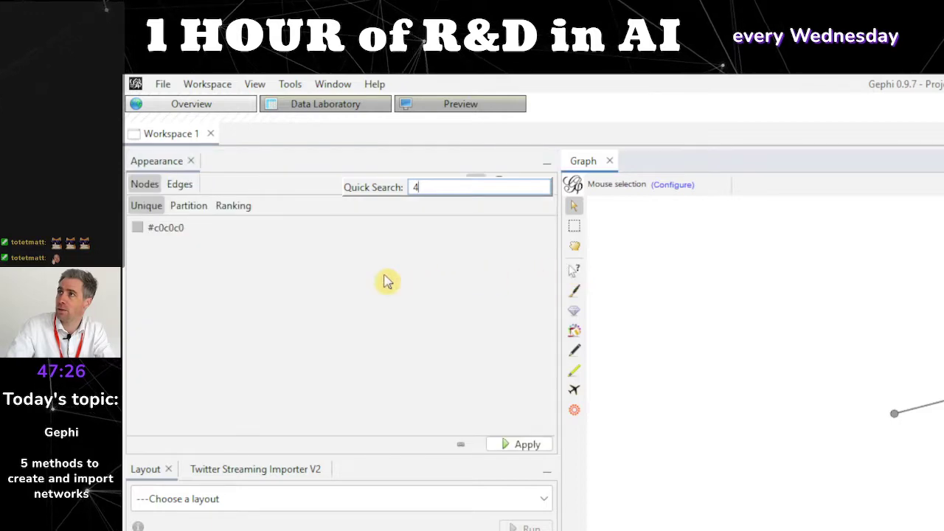
pyautogui.click(893, 419)
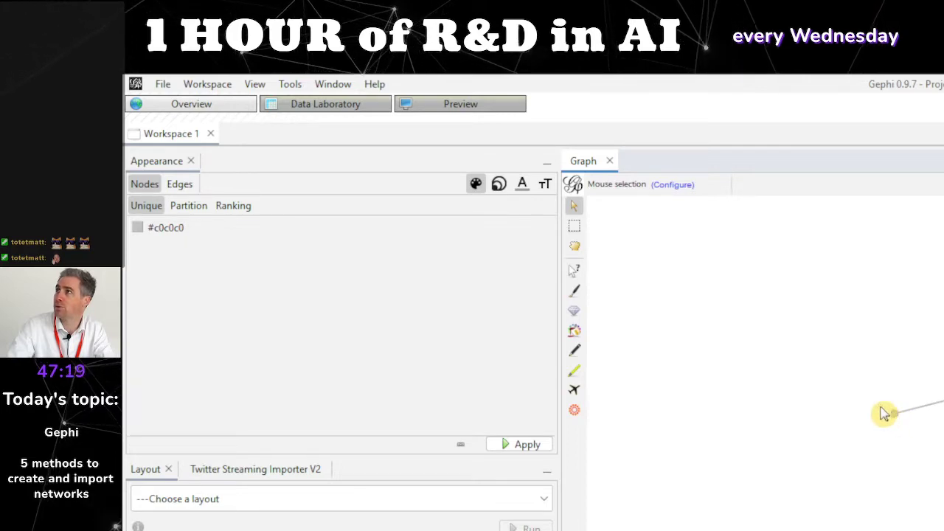
# - Open the Mexico node's properties and attributes for viewing with the node Edit tool
pyautogui.click(575, 272)
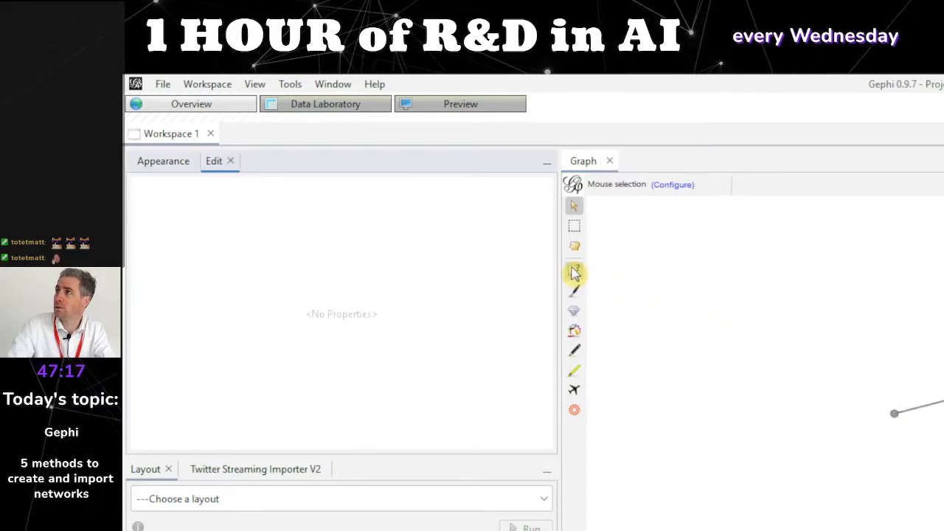
pyautogui.click(895, 420)
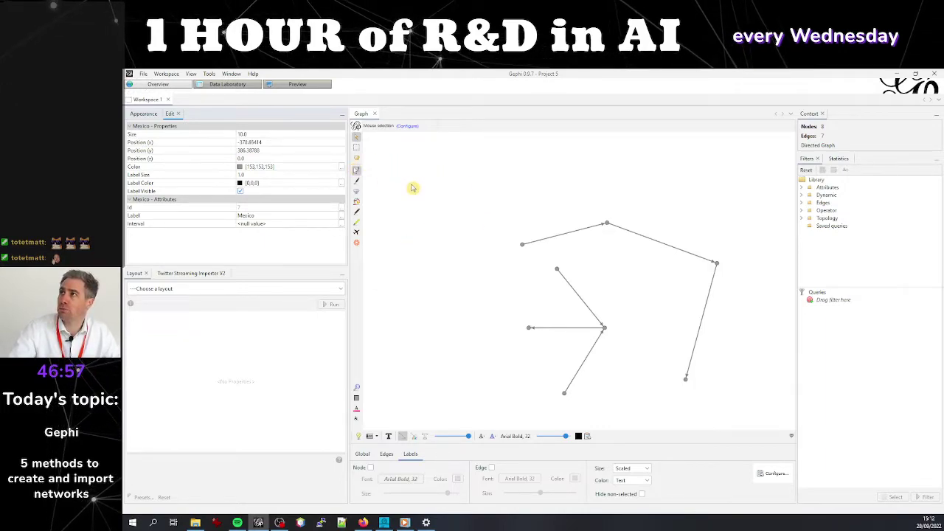
# - Close the current project without saving it and create a new empty project
pyautogui.click(144, 75)
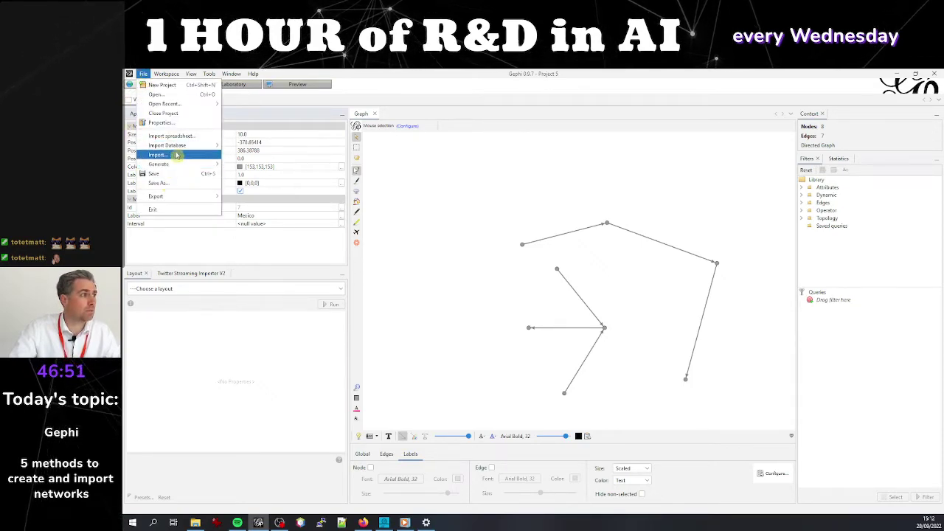
pyautogui.click(175, 114)
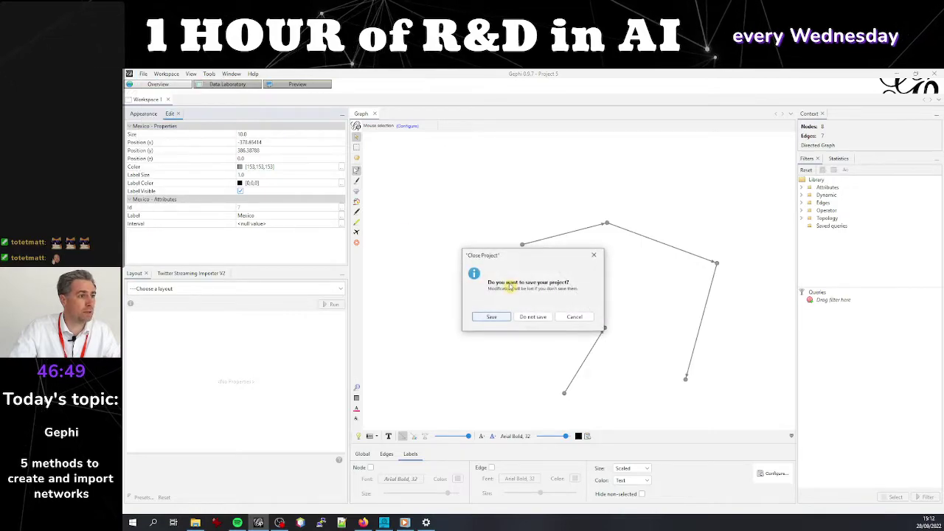
pyautogui.click(528, 317)
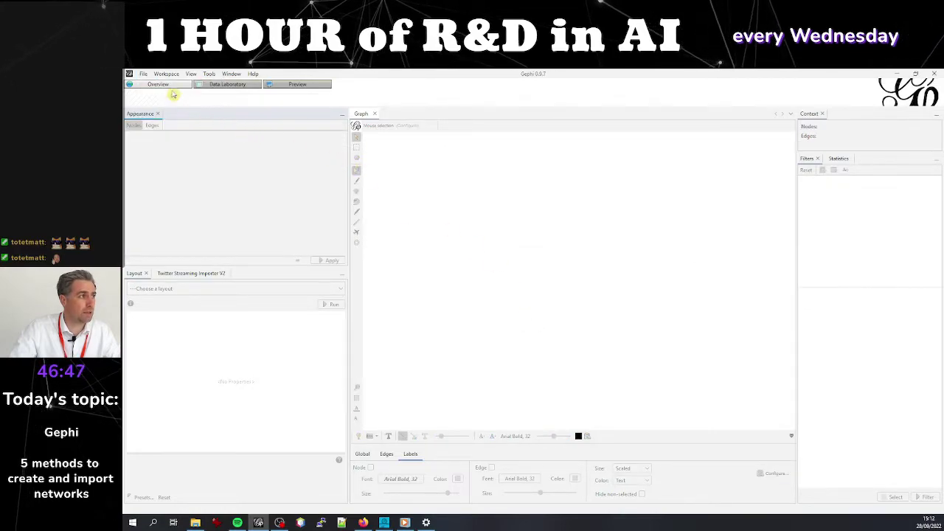
pyautogui.click(143, 74)
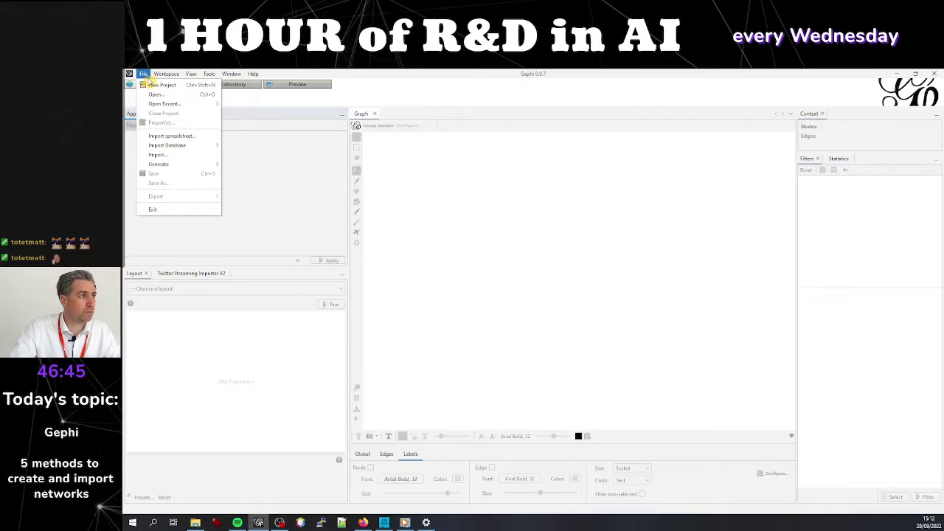
pyautogui.click(159, 85)
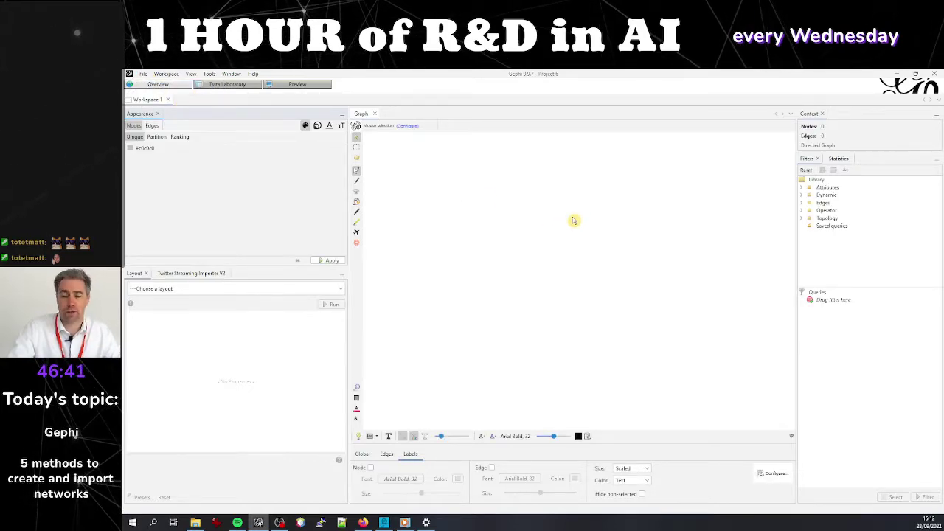
# - Add a node labelled Poland to the new project in the Data Laboratory
pyautogui.click(239, 87)
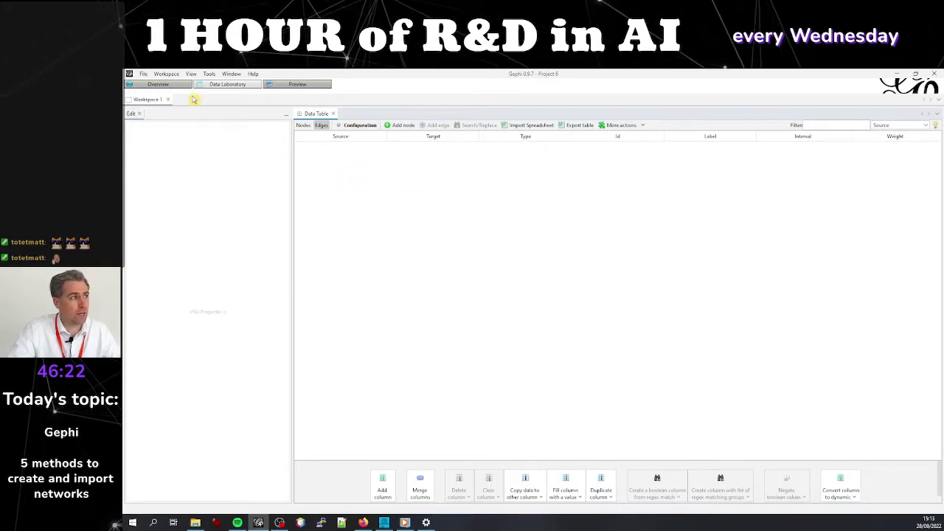
pyautogui.click(143, 74)
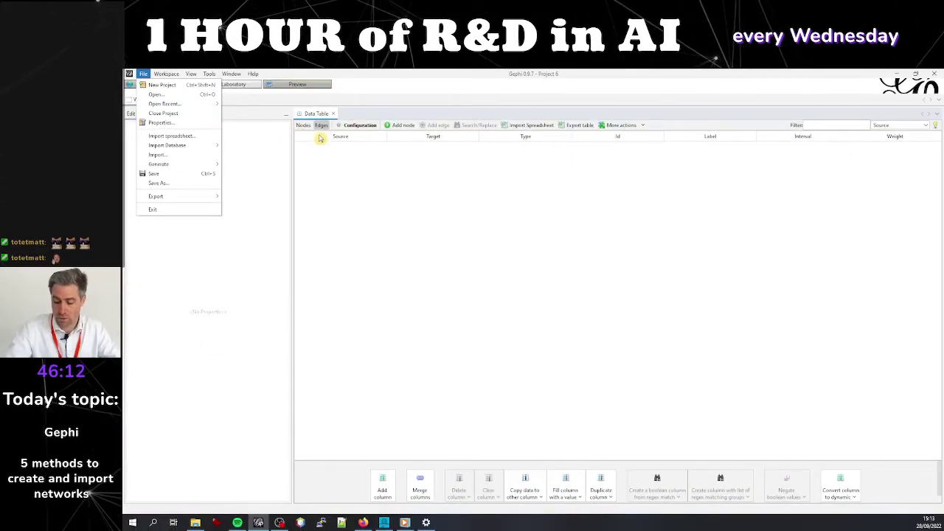
pyautogui.click(382, 181)
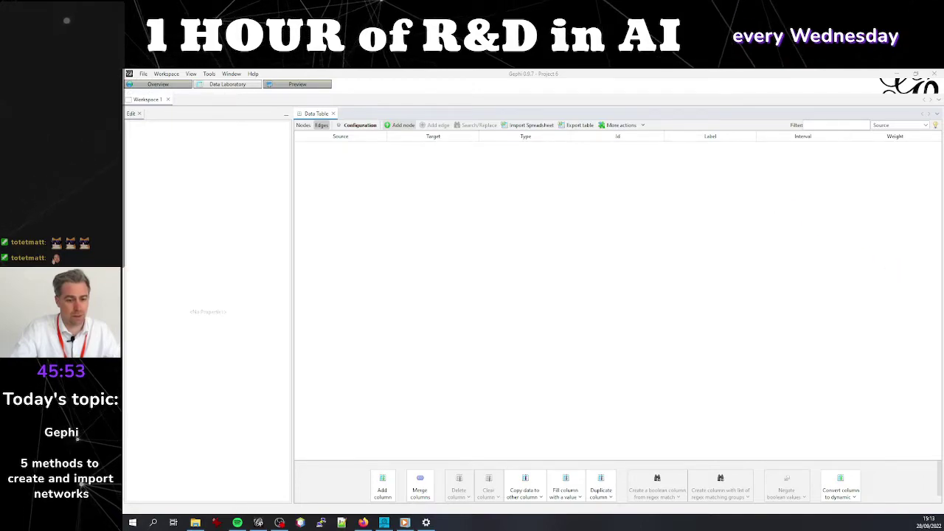
pyautogui.moveTo(915, 96); pyautogui.dragTo(536, 259)
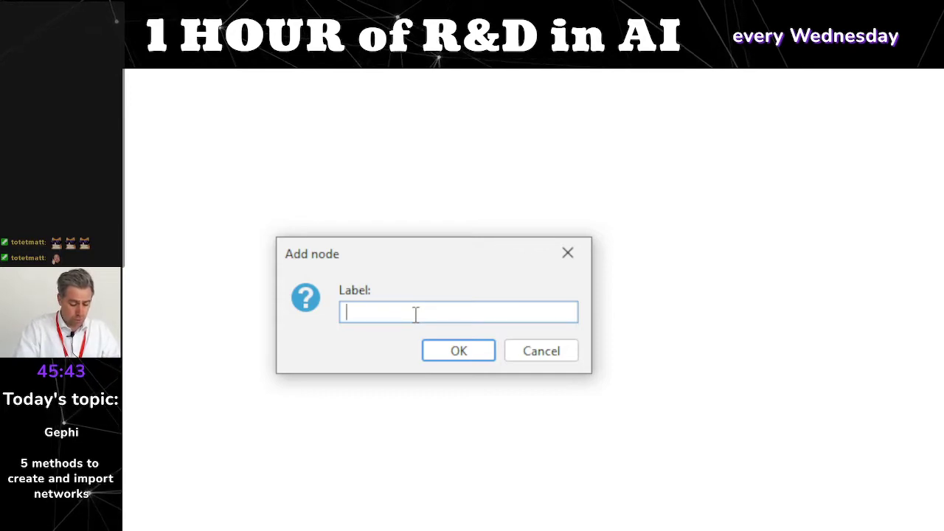
pyautogui.write('oland')
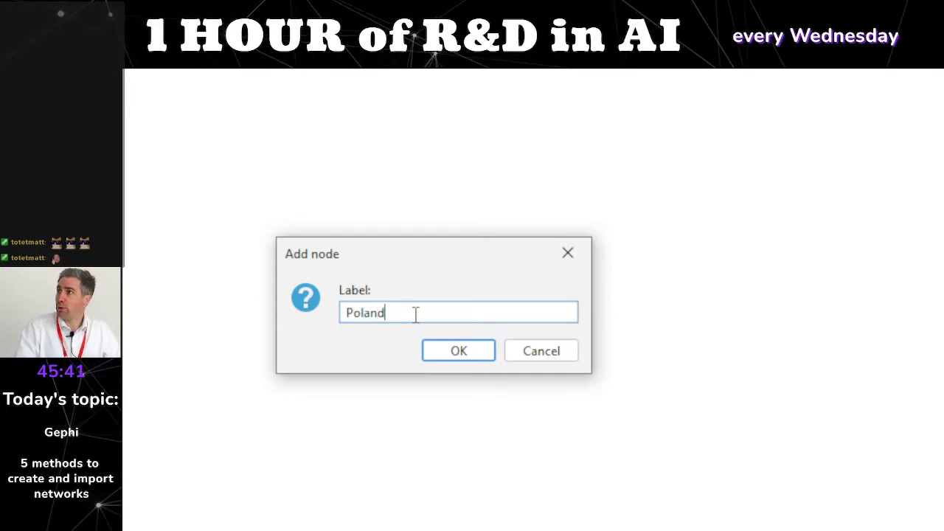
pyautogui.press('Return')
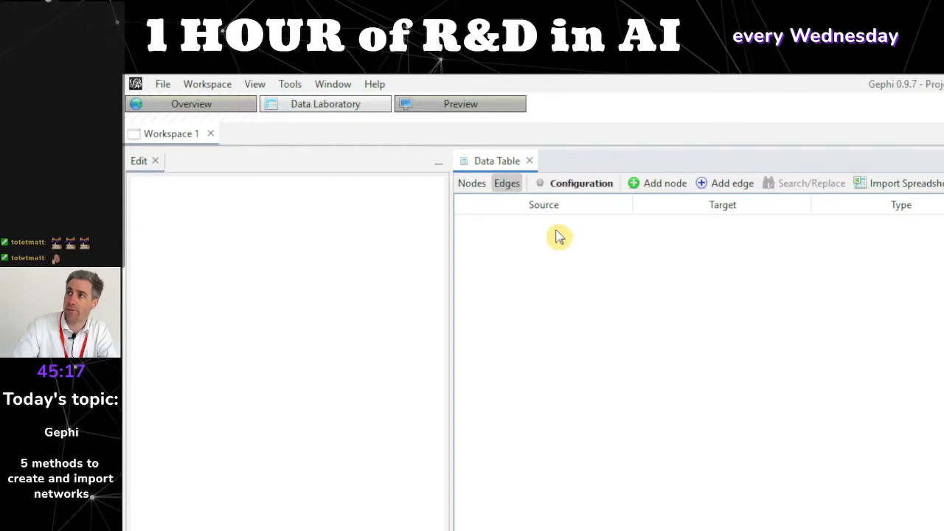
# - Show the nodes table and add a second node labelled Brazil
pyautogui.click(474, 185)
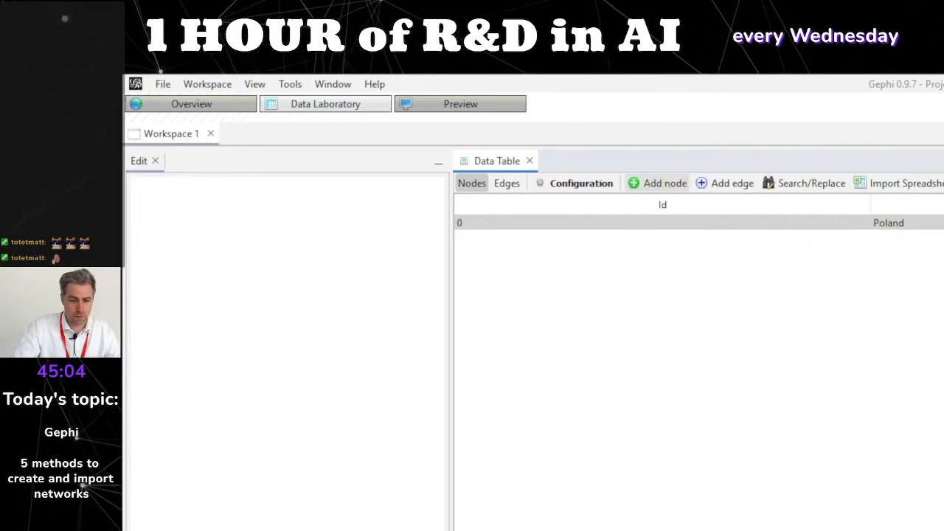
pyautogui.moveTo(940, 122); pyautogui.dragTo(592, 272)
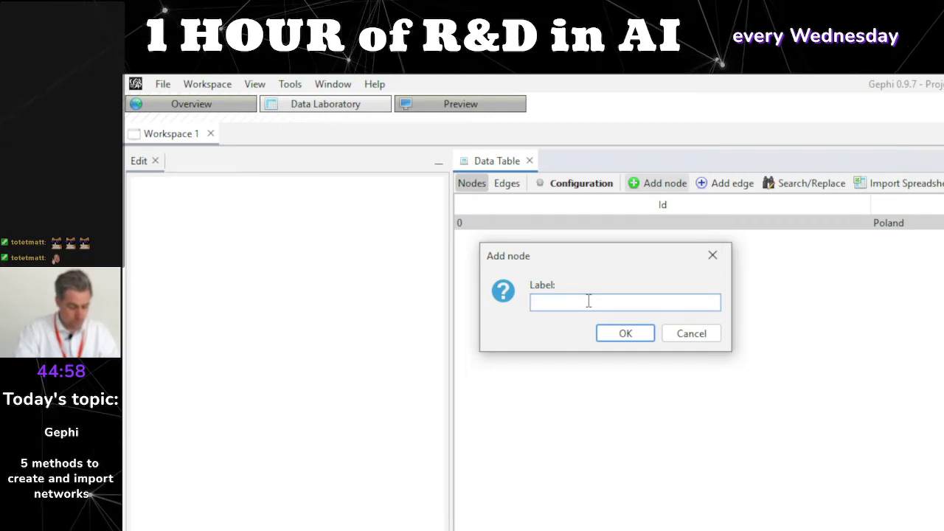
pyautogui.write('Brazil')
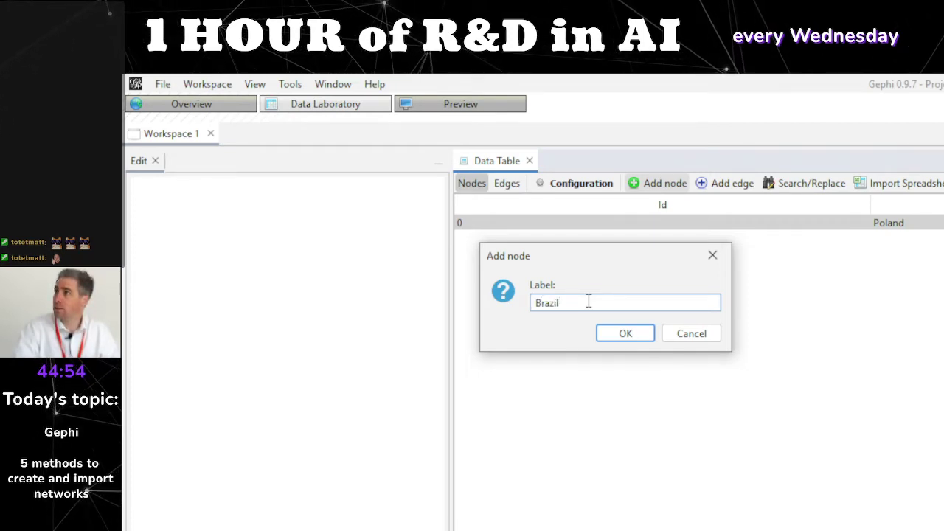
pyautogui.press('Return')
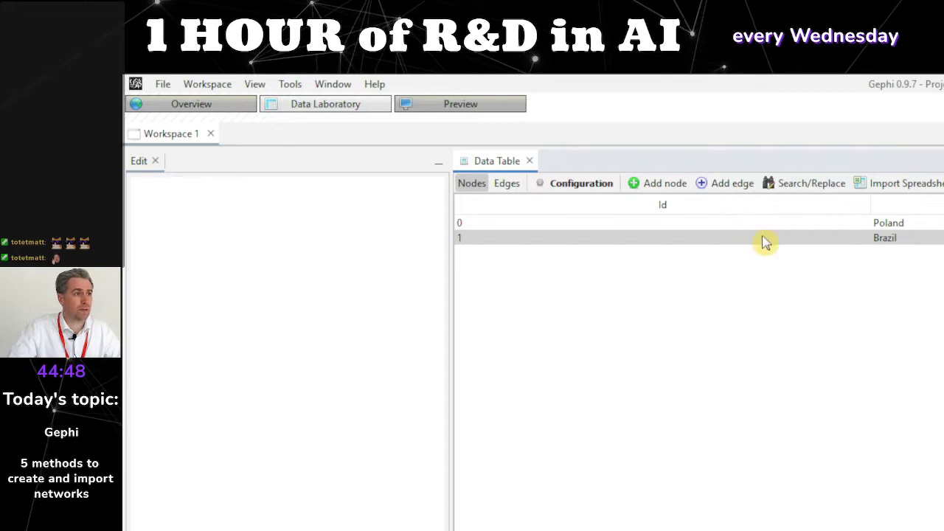
# - Add an undirected edge from source node Poland to target node Brazil with the edge kind Commercial Partner
pyautogui.click(729, 191)
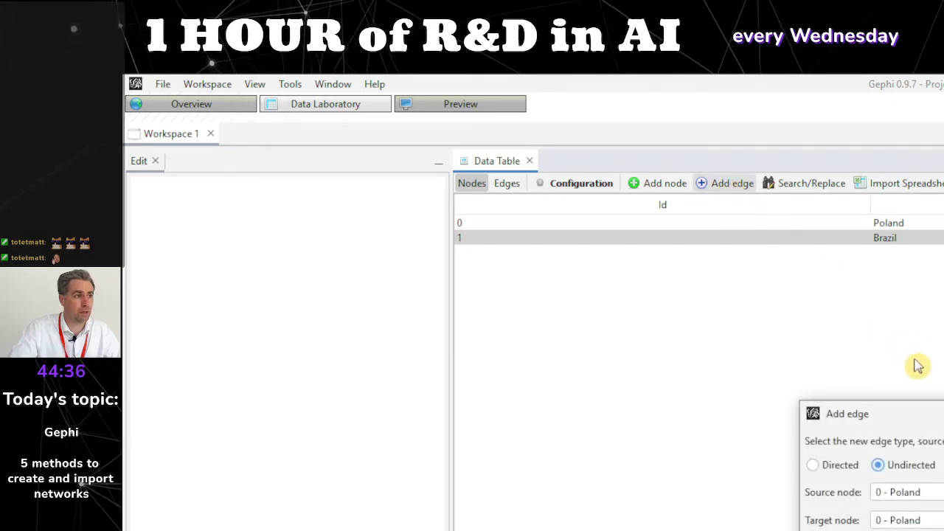
pyautogui.moveTo(921, 413); pyautogui.dragTo(638, 275)
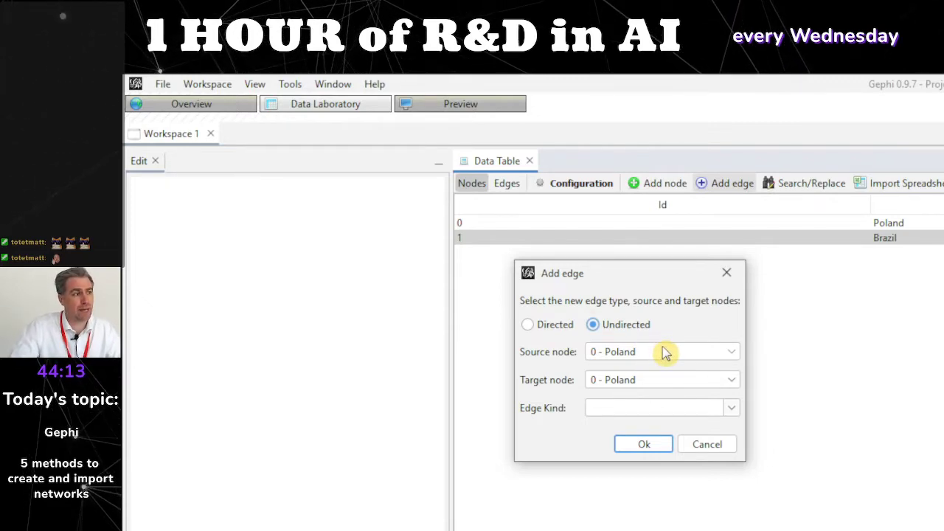
pyautogui.click(647, 384)
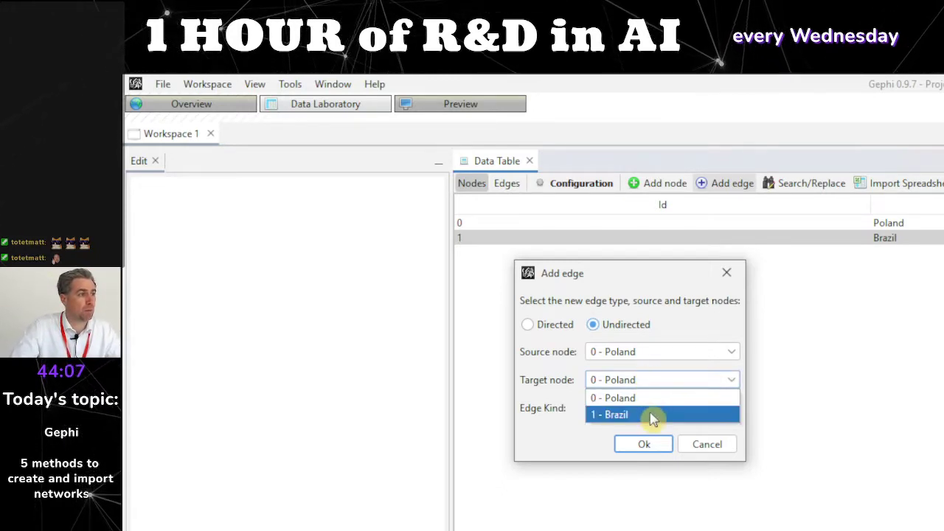
pyautogui.click(653, 414)
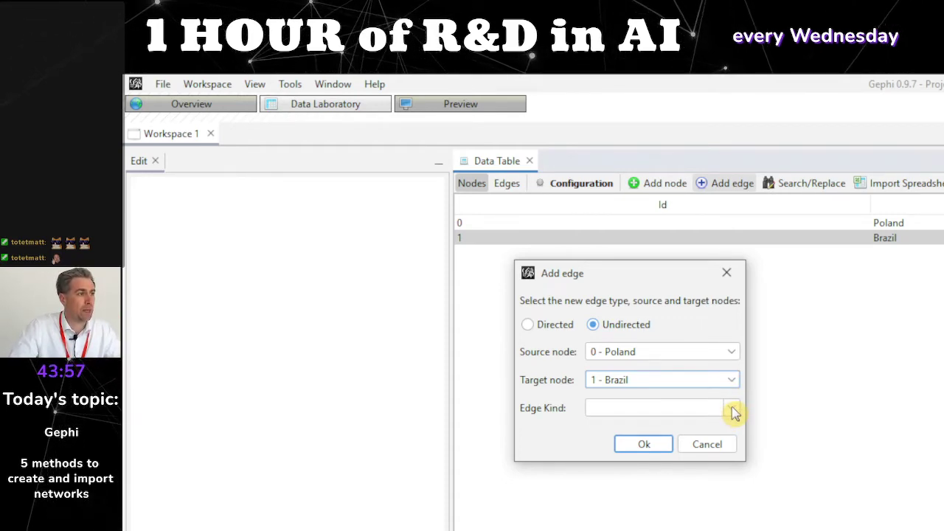
pyautogui.click(705, 410)
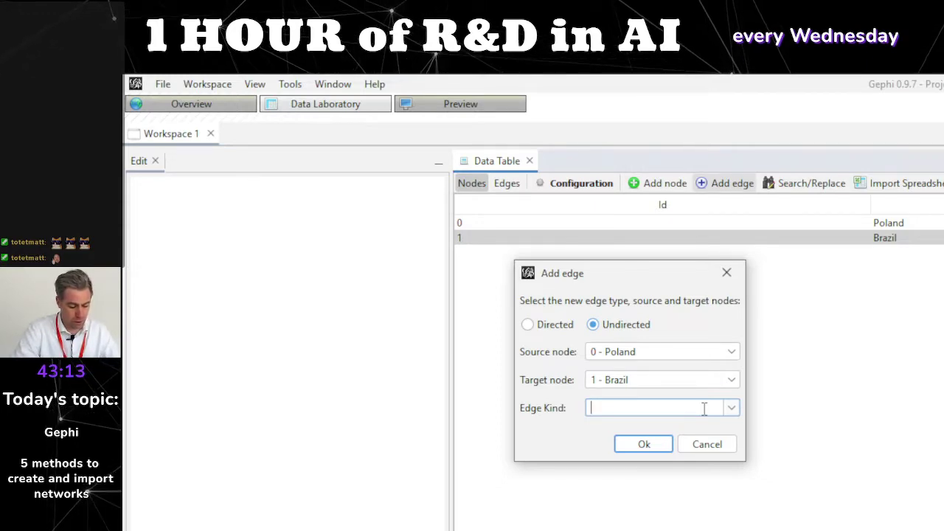
pyautogui.write('P')
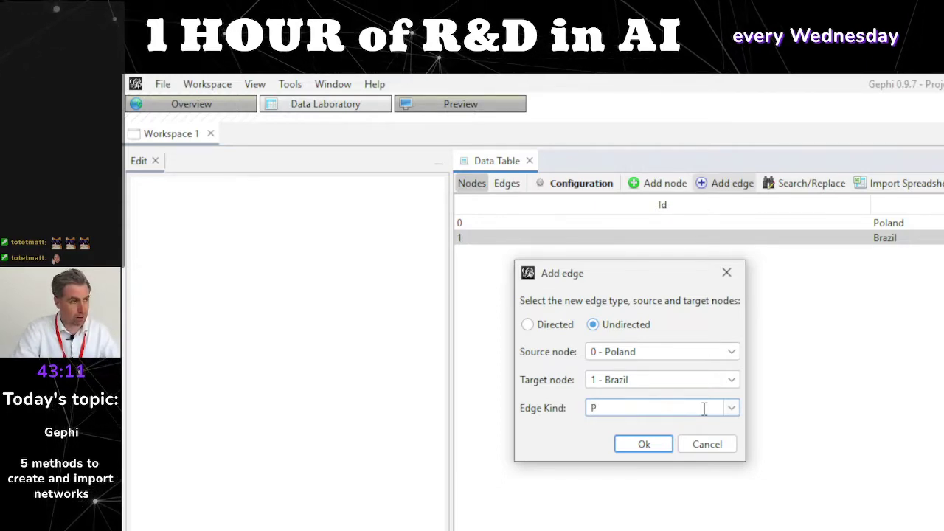
pyautogui.press('BackSpace')
pyautogui.write('Commercial')
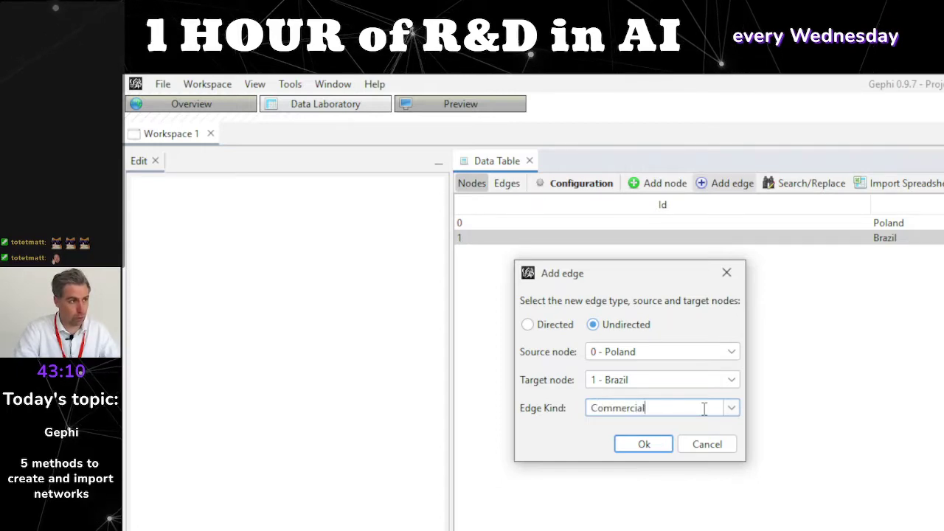
pyautogui.write(' Partner')
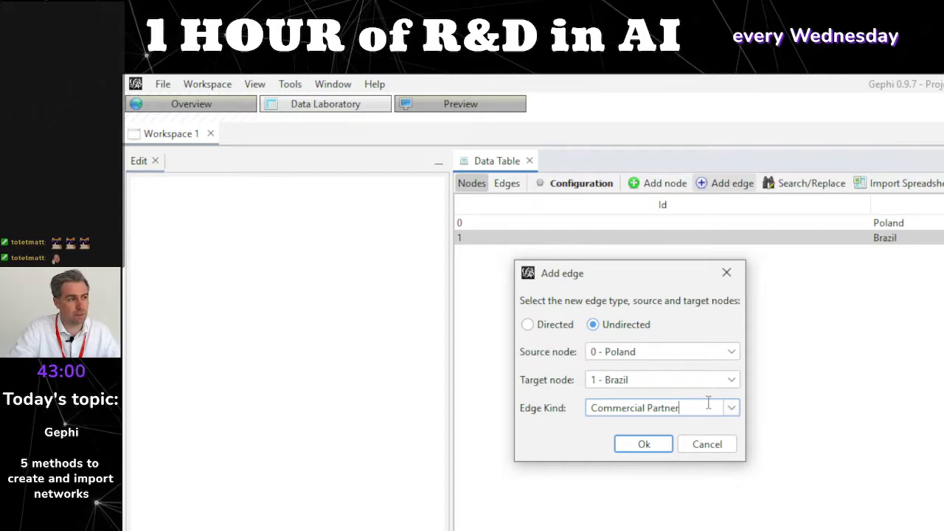
pyautogui.click(654, 446)
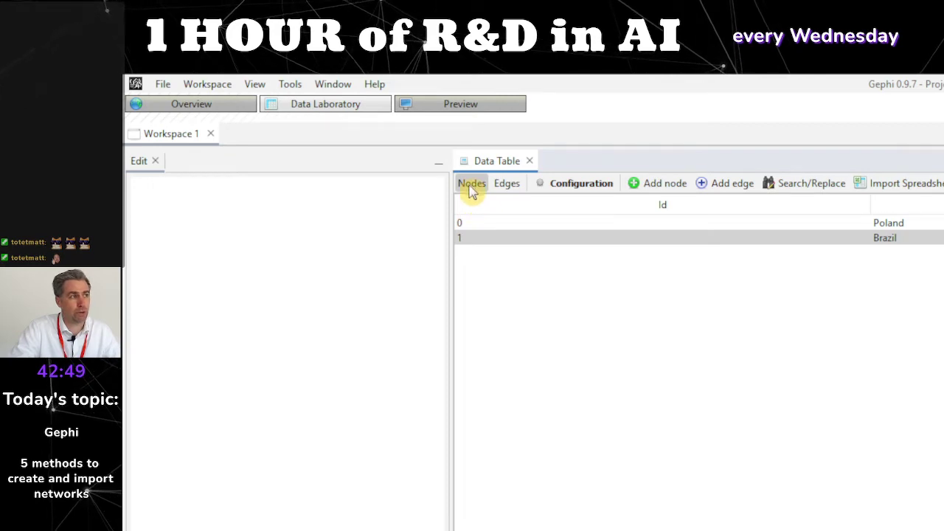
# - Show the edges table and begin adding a column to it with the title Start year
pyautogui.click(506, 189)
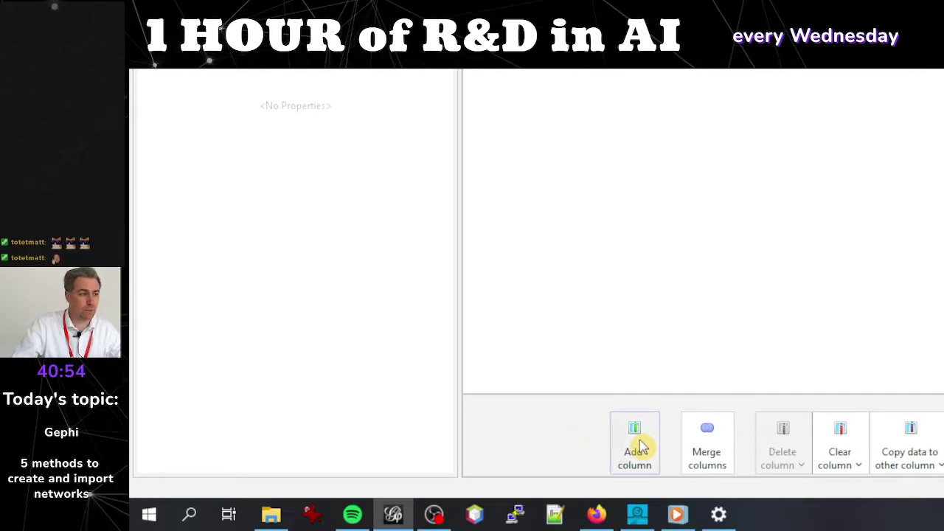
pyautogui.click(636, 444)
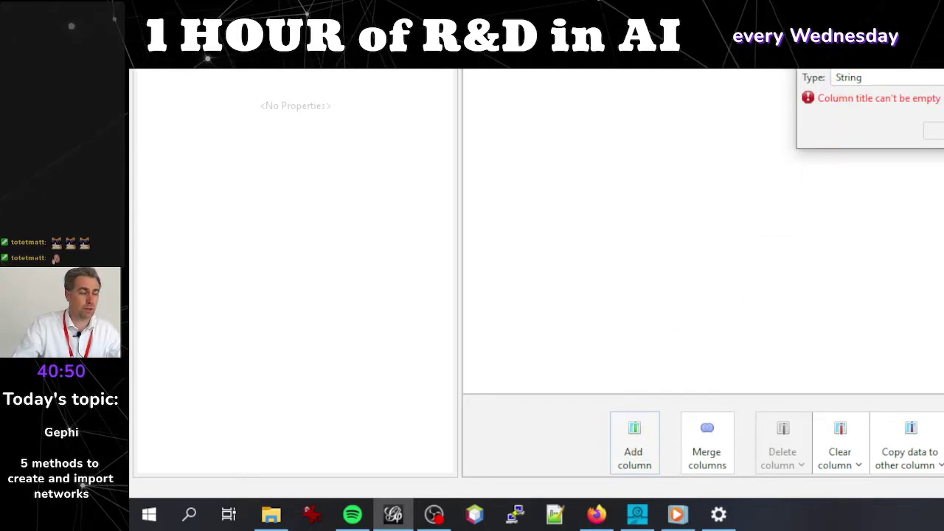
pyautogui.moveTo(848, 68); pyautogui.dragTo(706, 178)
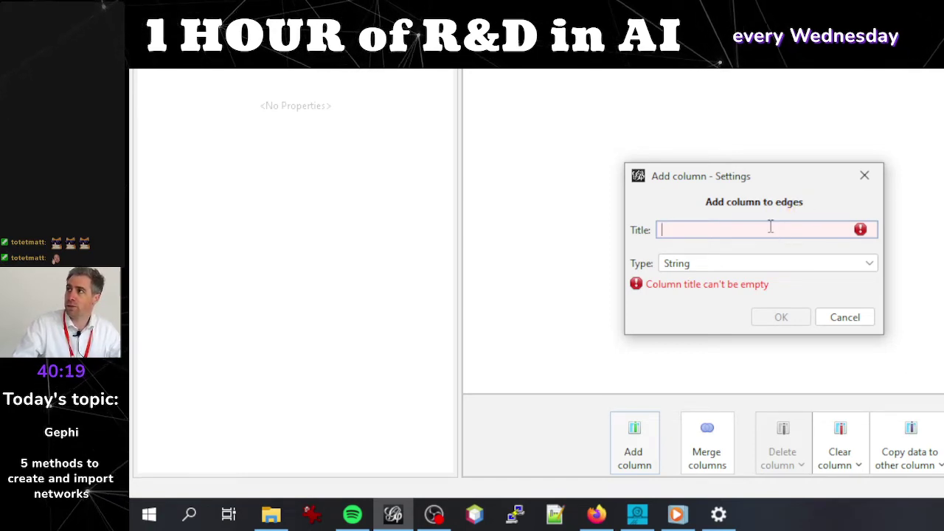
pyautogui.write('Year of')
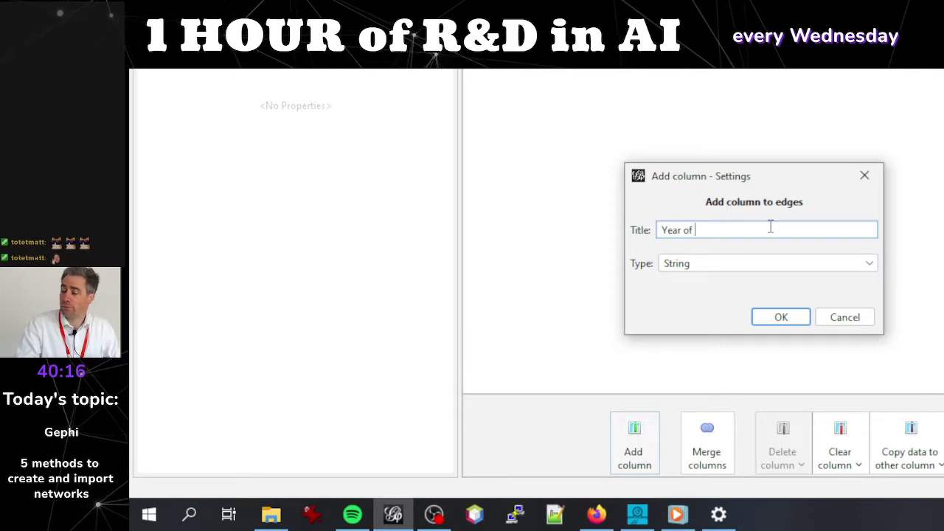
pyautogui.hotkey('ctrl', 'shift', 'Left')
pyautogui.hotkey('ctrl', 'shift', 'Left')
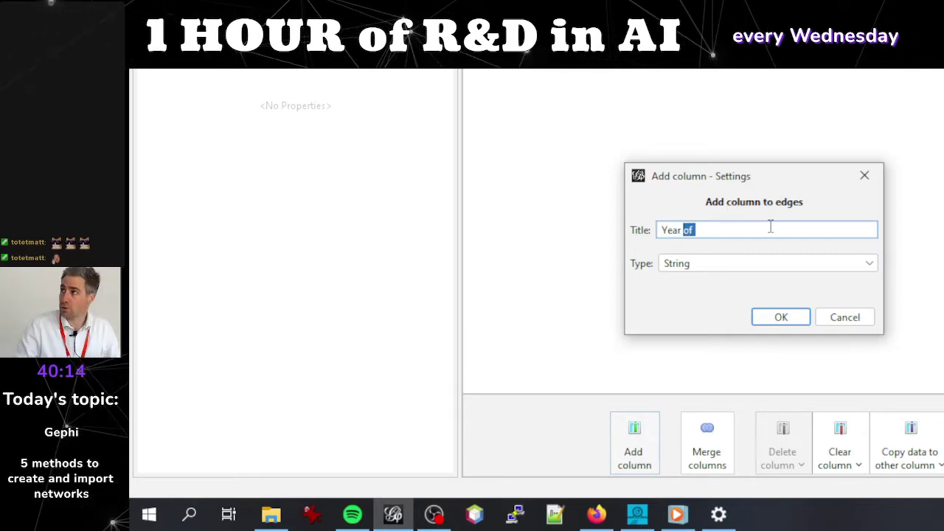
pyautogui.write('Start year')
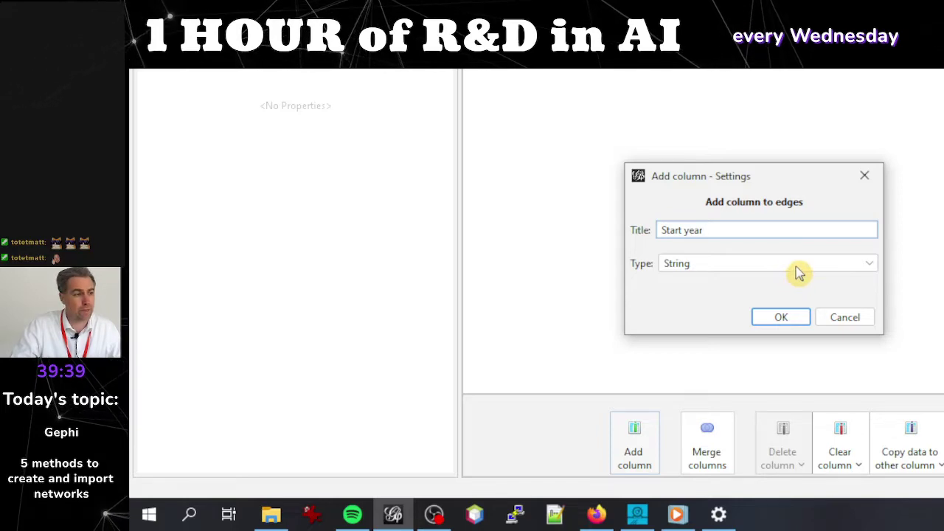
# - Set the data type of the new Start year edge column to Integer
pyautogui.click(797, 268)
pyautogui.click(799, 271)
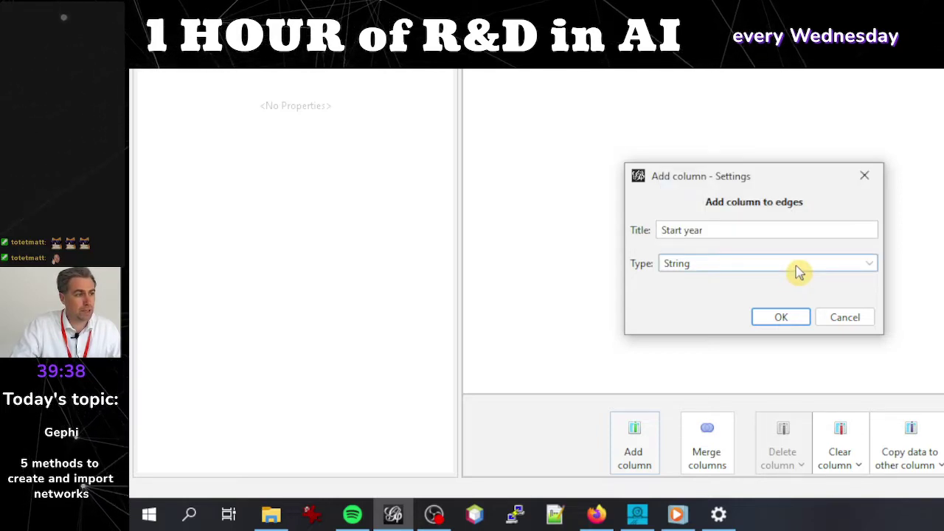
pyautogui.click(799, 273)
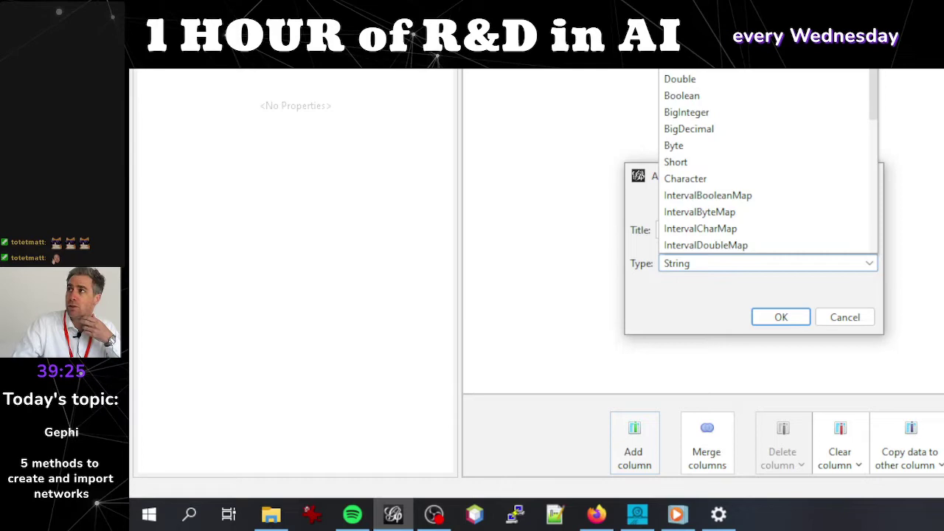
pyautogui.click(687, 29)
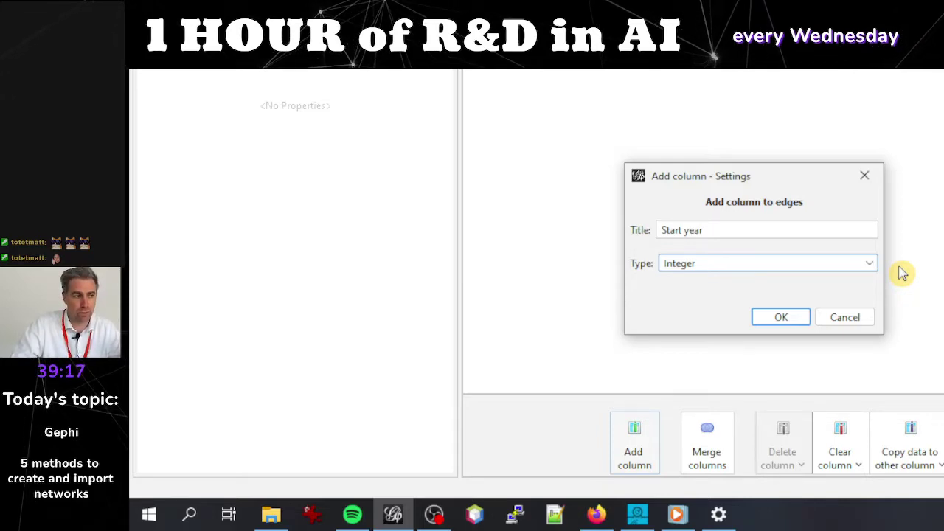
# - Create the Integer Start year column and set the Commercial Partner edge's start year to 1990
pyautogui.click(797, 323)
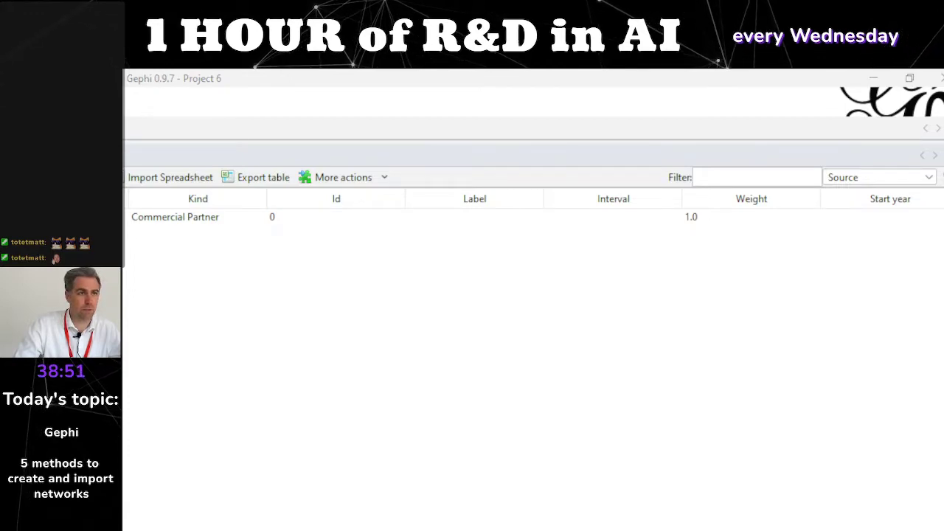
pyautogui.doubleClick(874, 222)
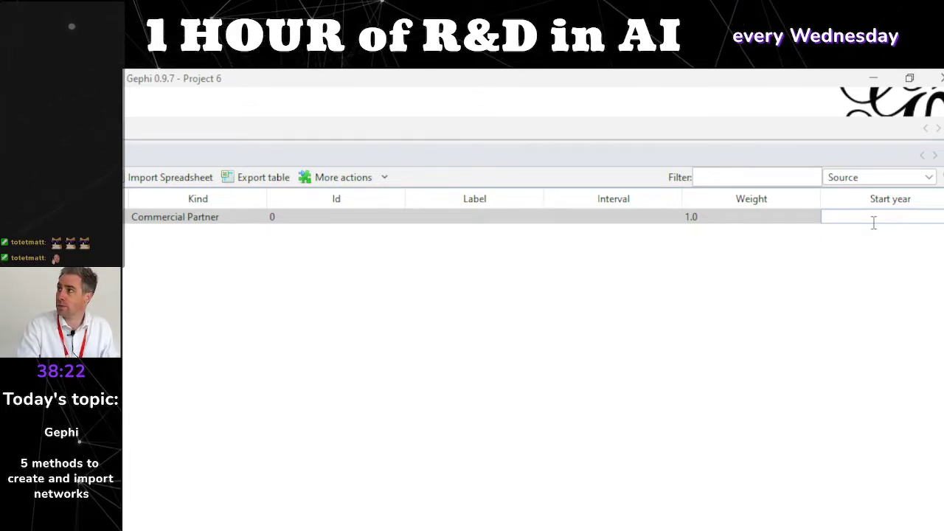
pyautogui.write('990')
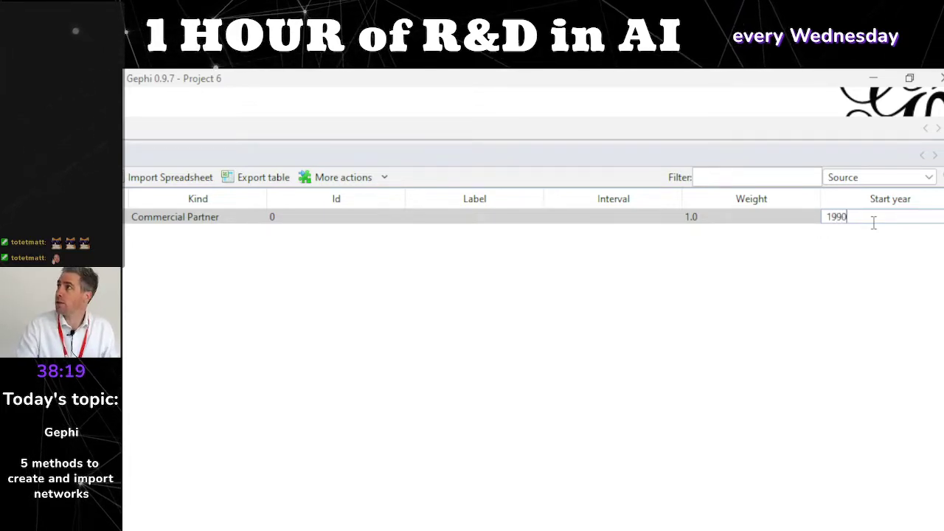
pyautogui.press('Return')
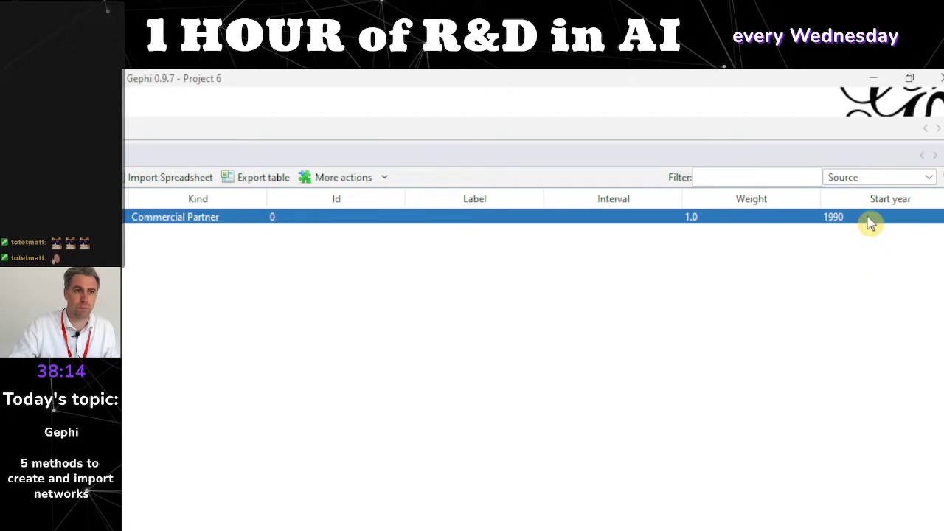
# - Try the decimal value 2,3 as the Commercial Partner edge's start year and reduce the entry to 2
pyautogui.doubleClick(869, 217)
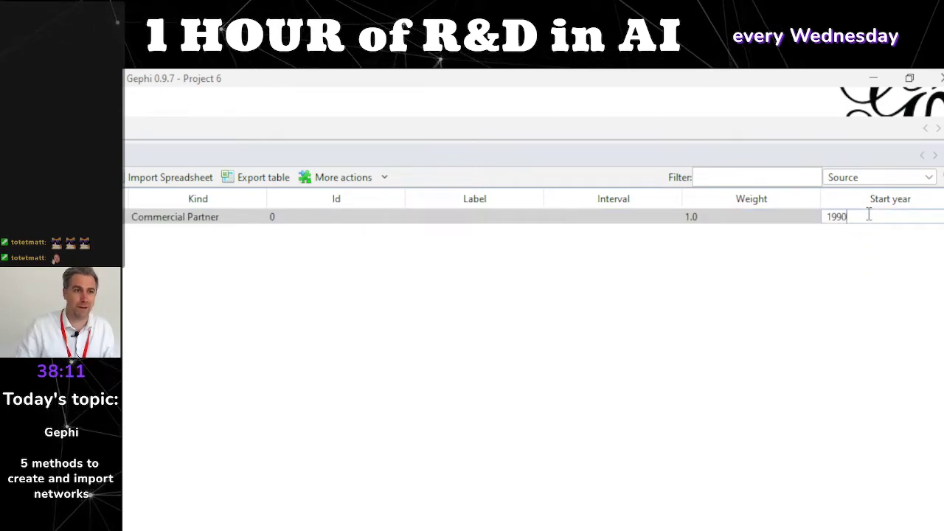
pyautogui.doubleClick(869, 214)
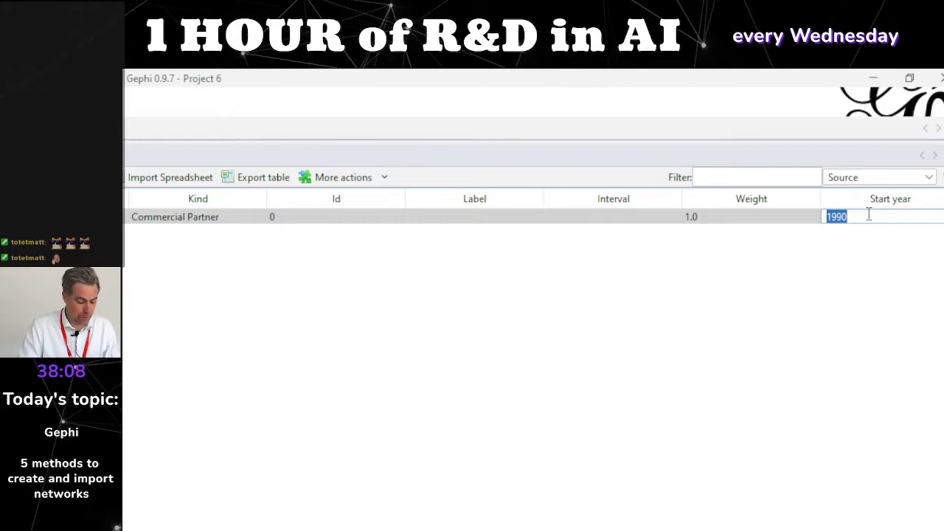
pyautogui.press('BackSpace')
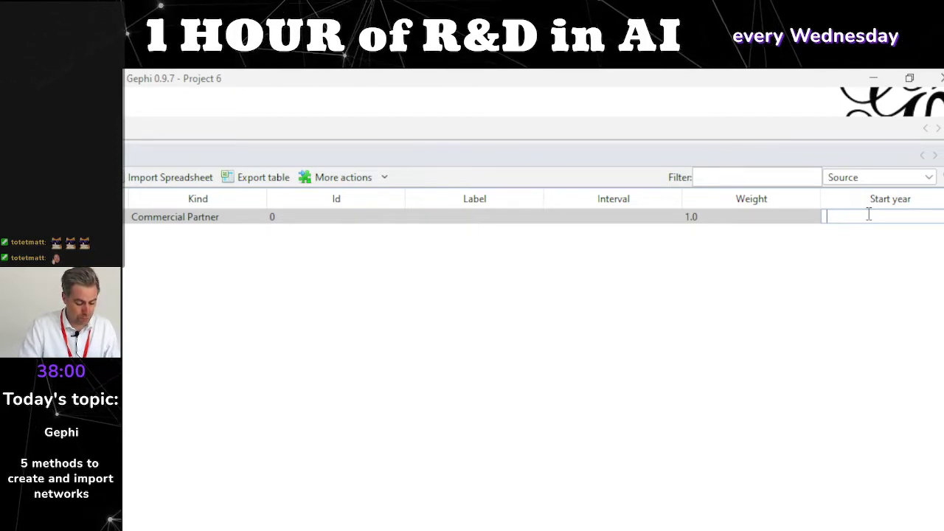
pyautogui.write('2,3')
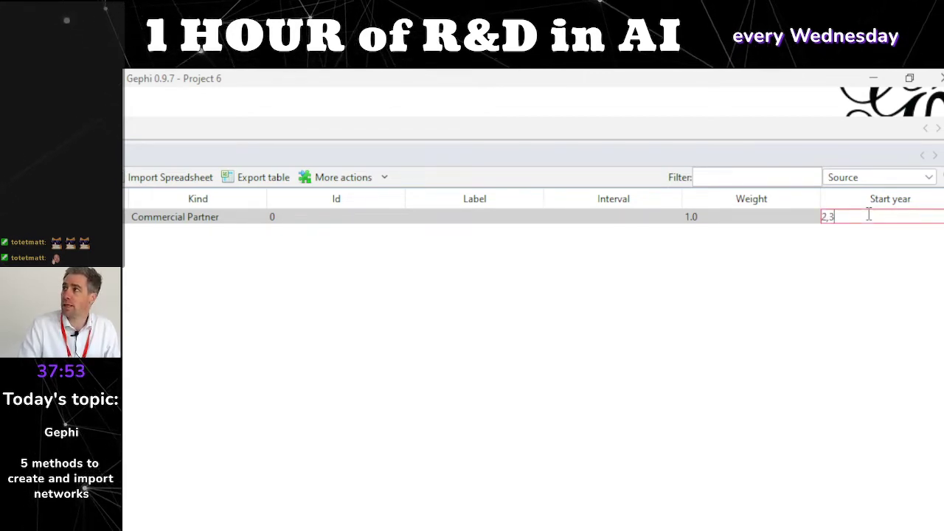
pyautogui.press('BackSpace')
pyautogui.press('BackSpace')
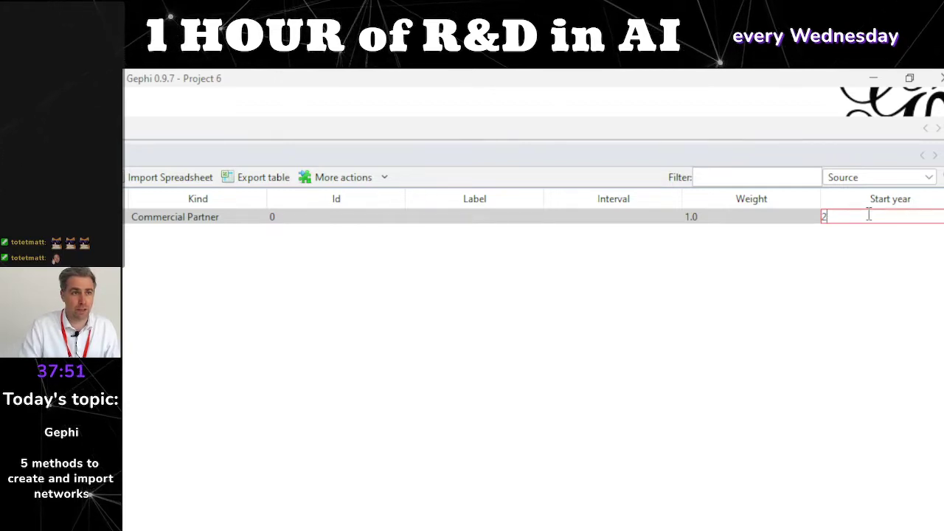
pyautogui.press('Return')
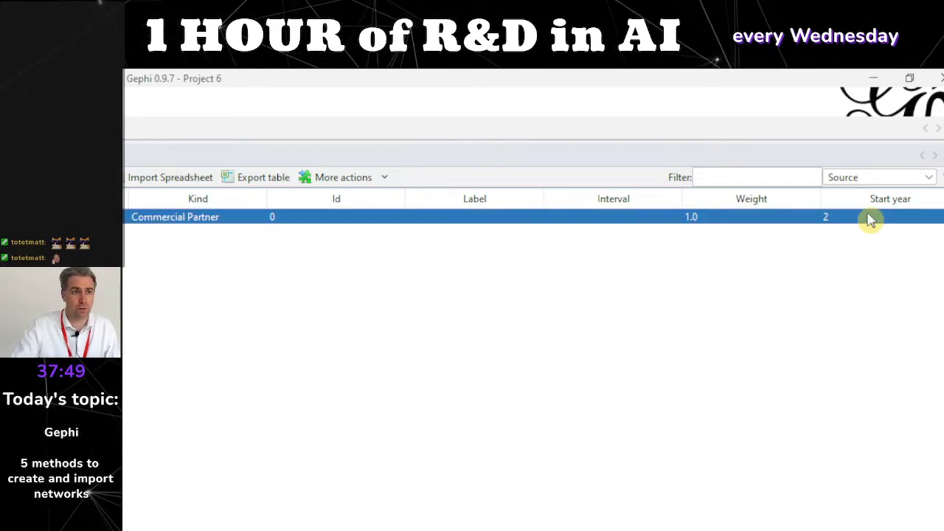
# - Try to enter the text XXth century as the Commercial Partner edge's start year
pyautogui.doubleClick(870, 217)
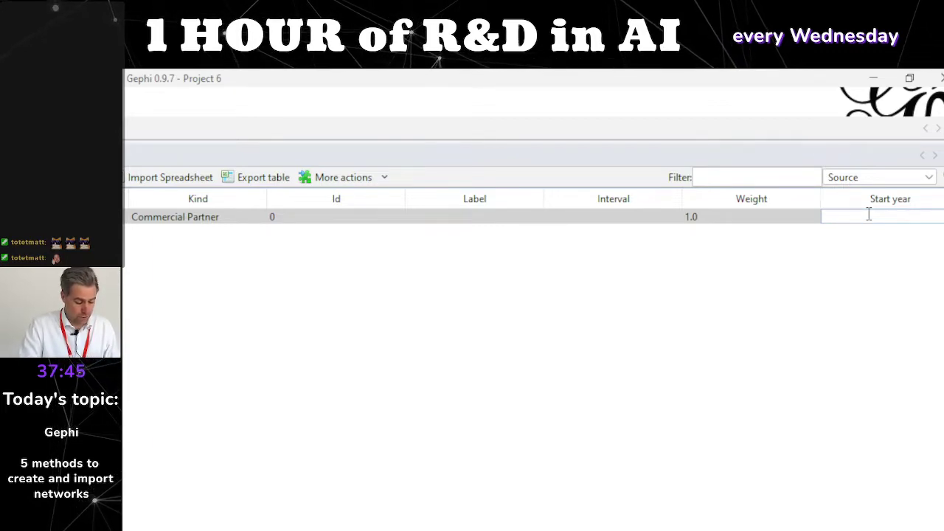
pyautogui.write('XXth century')
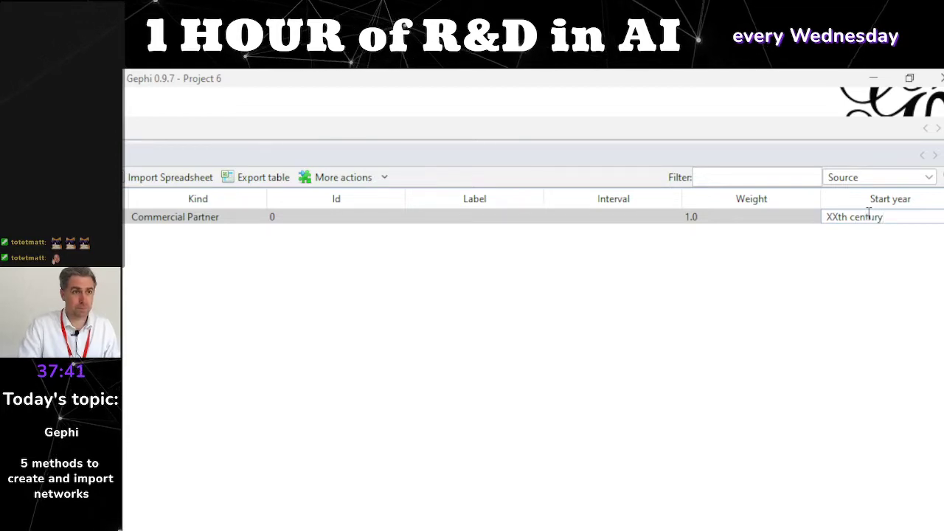
pyautogui.press('Return')
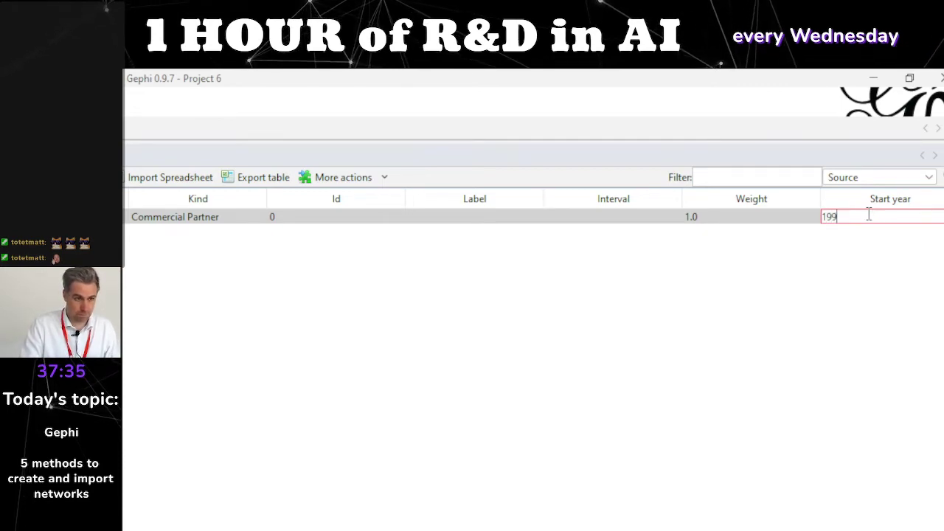
# - Enter 1990 as the Commercial Partner edge's start year
pyautogui.press('BackSpace')
pyautogui.press('BackSpace')
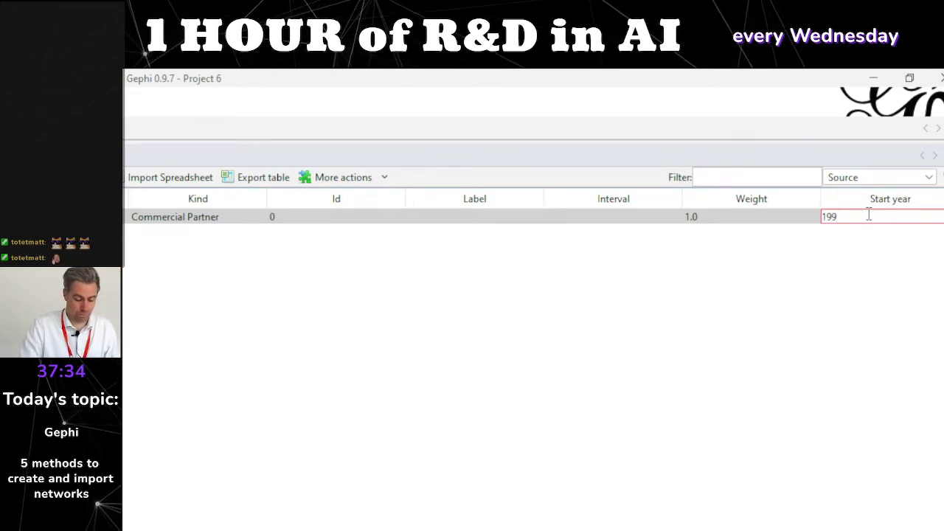
pyautogui.write('0')
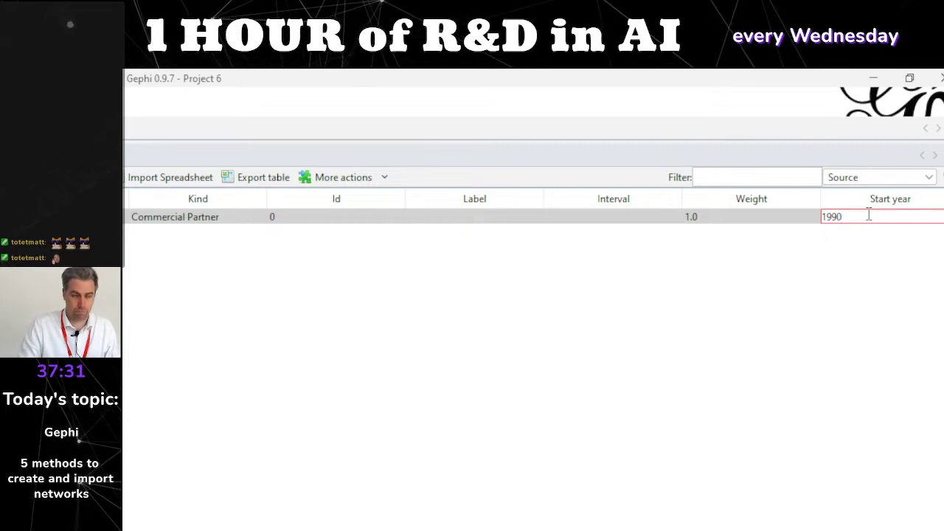
pyautogui.press('Return')
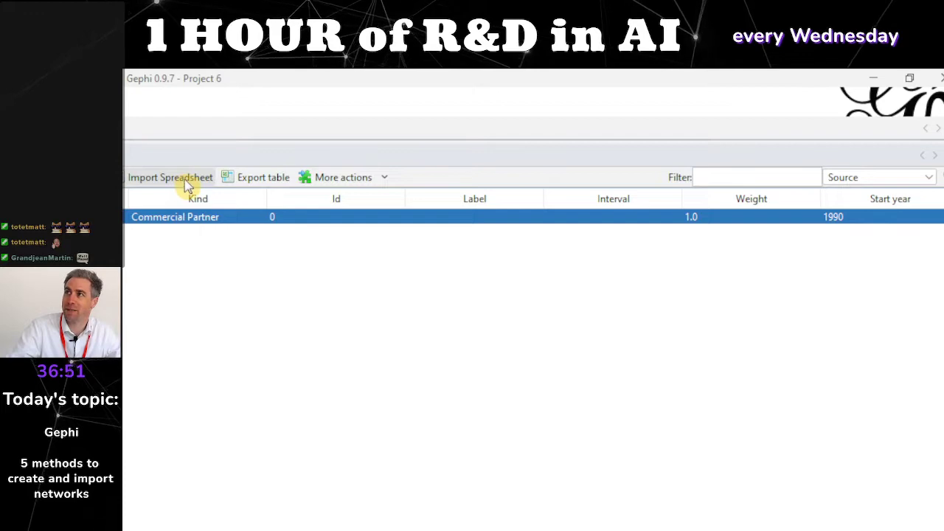
# - View the Excel files offered for spreadsheet import in the twitch on network creation folder, and cancel without importing one
pyautogui.click(189, 185)
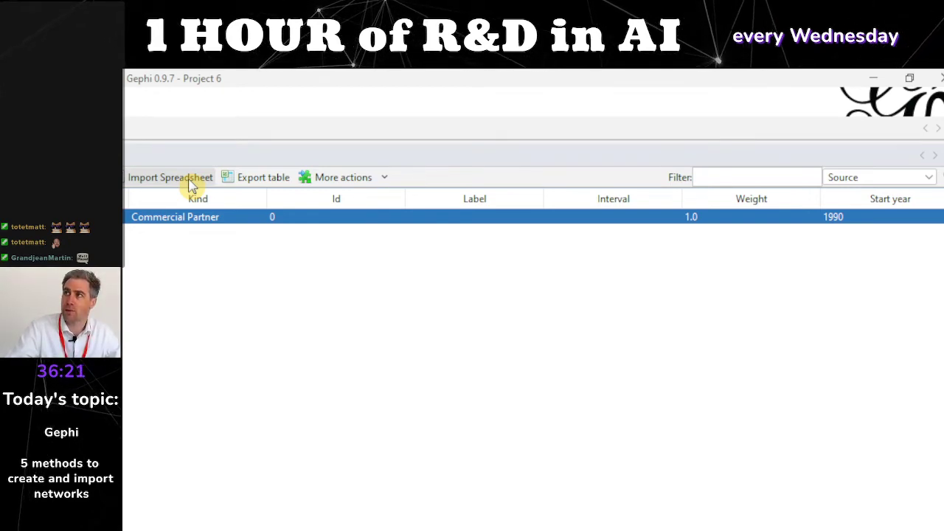
pyautogui.click(191, 184)
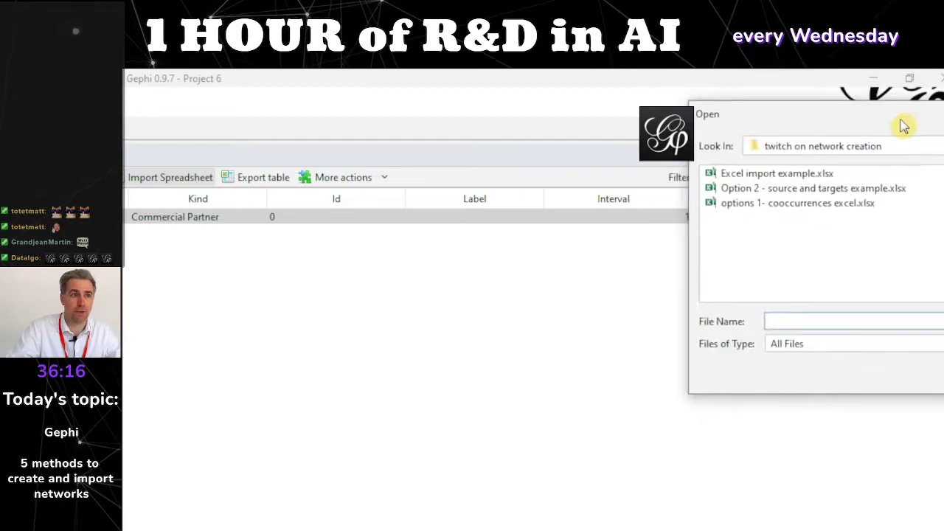
pyautogui.moveTo(902, 126); pyautogui.dragTo(537, 189)
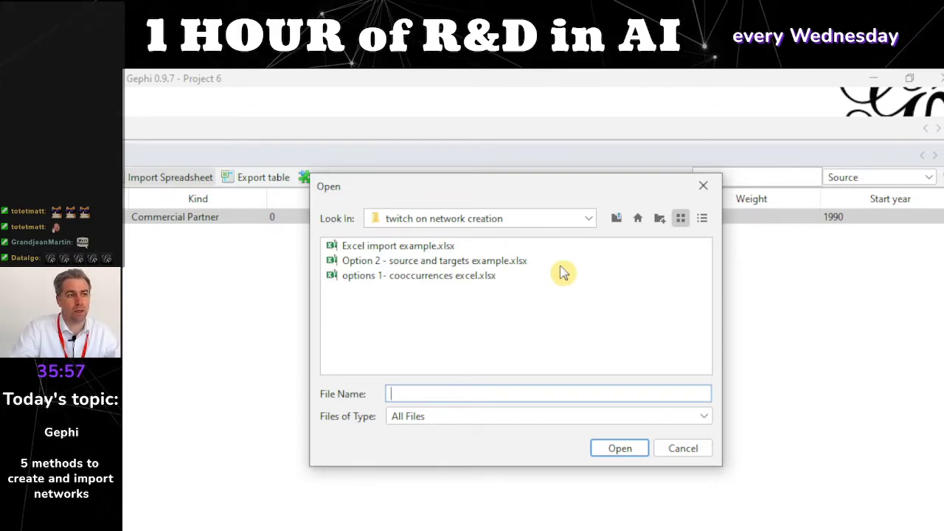
pyautogui.click(684, 452)
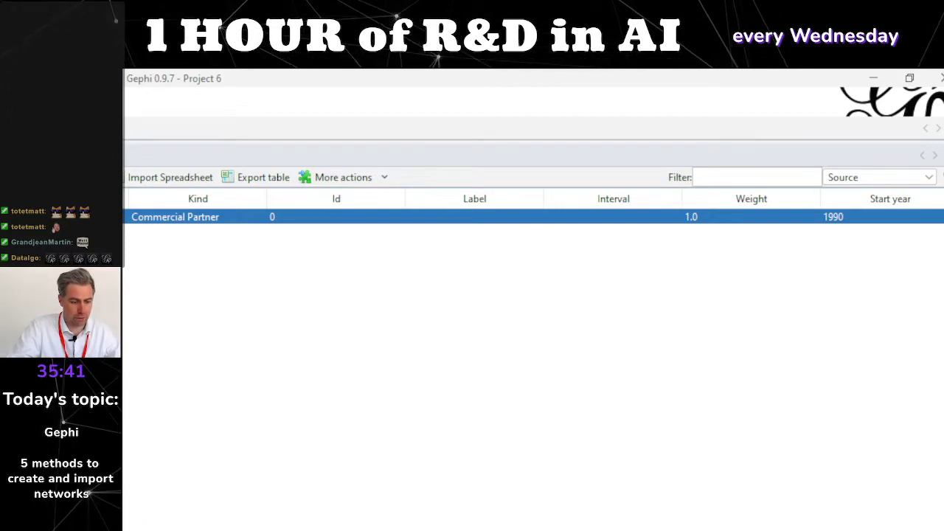
# - Switch to Excel and display the Edges sheet of Excel import example.xlsx
pyautogui.hotkey('alt', 'Tab')
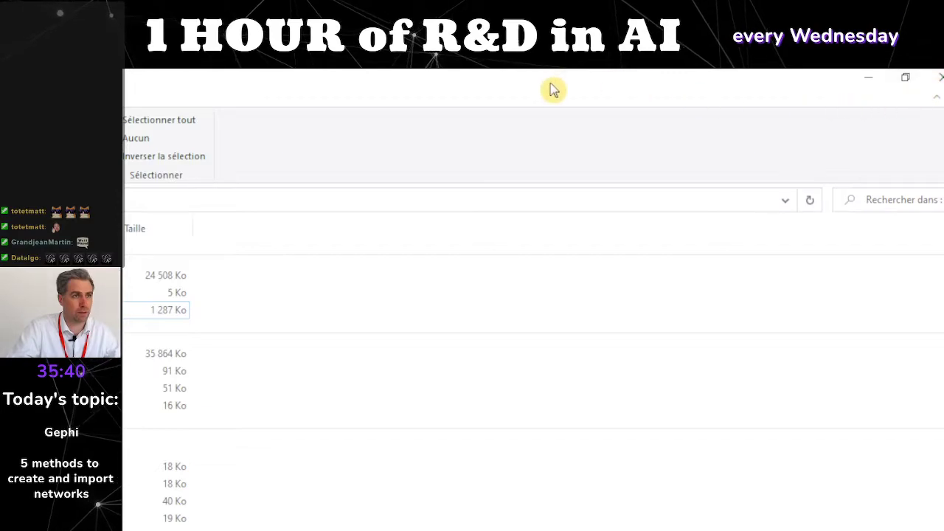
pyautogui.moveTo(553, 88); pyautogui.dragTo(943, 458)
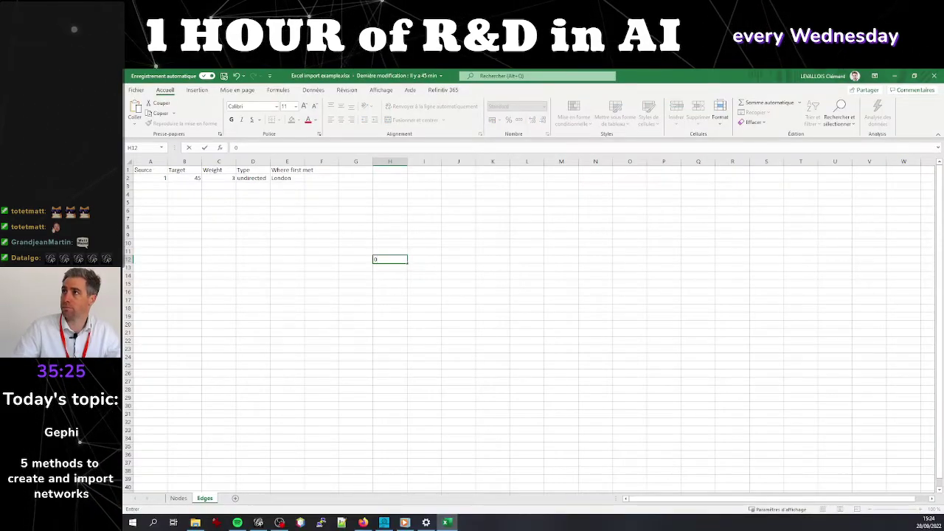
pyautogui.write('0')
pyautogui.write('4')
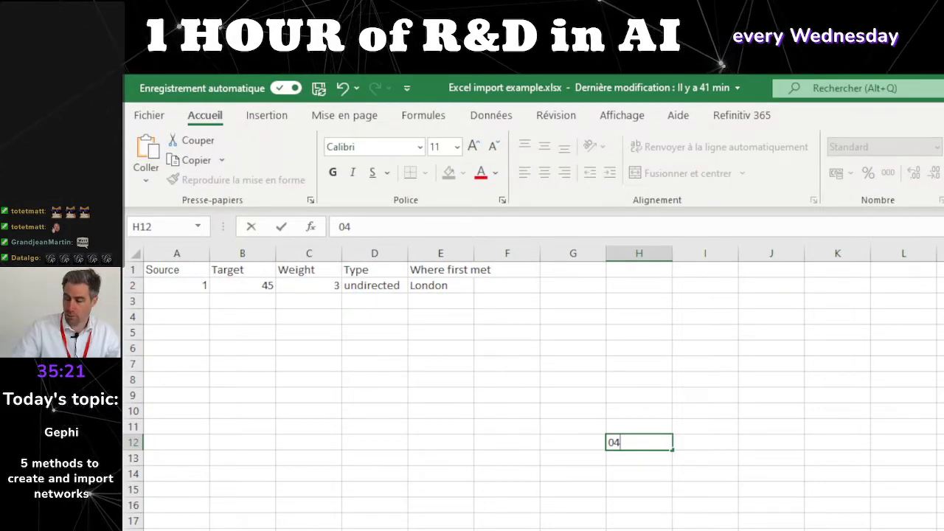
pyautogui.write('0')
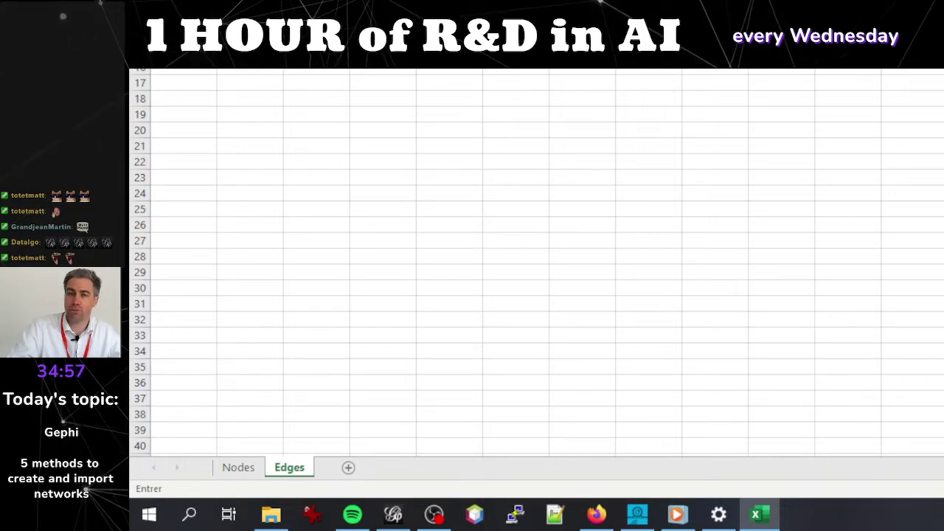
pyautogui.hotkey('alt', 'Tab')
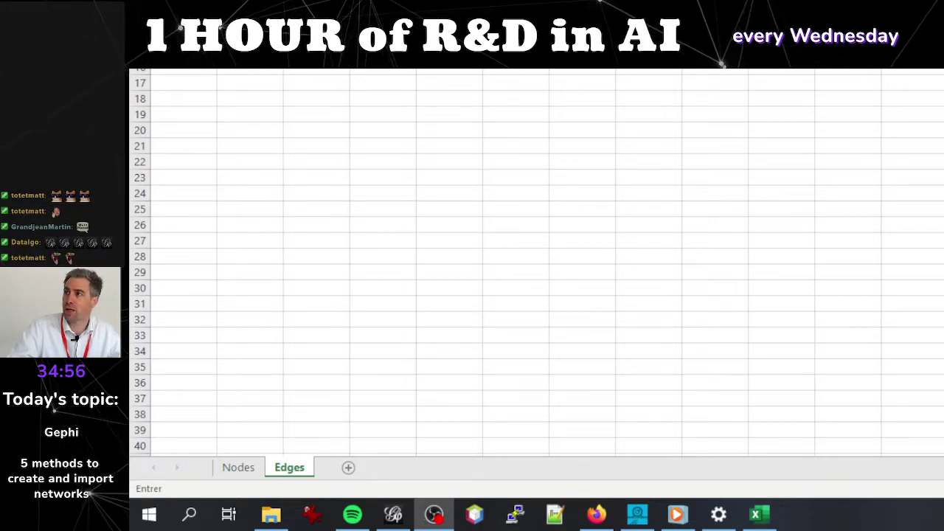
# - Show the Nodes sheet of the workbook, leaving cell E6 empty
pyautogui.click(236, 469)
pyautogui.click(286, 470)
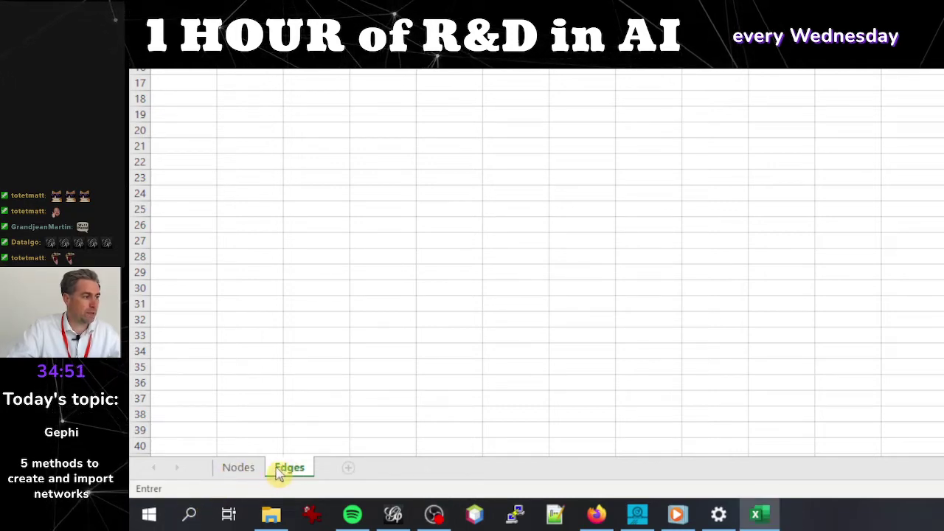
pyautogui.click(248, 473)
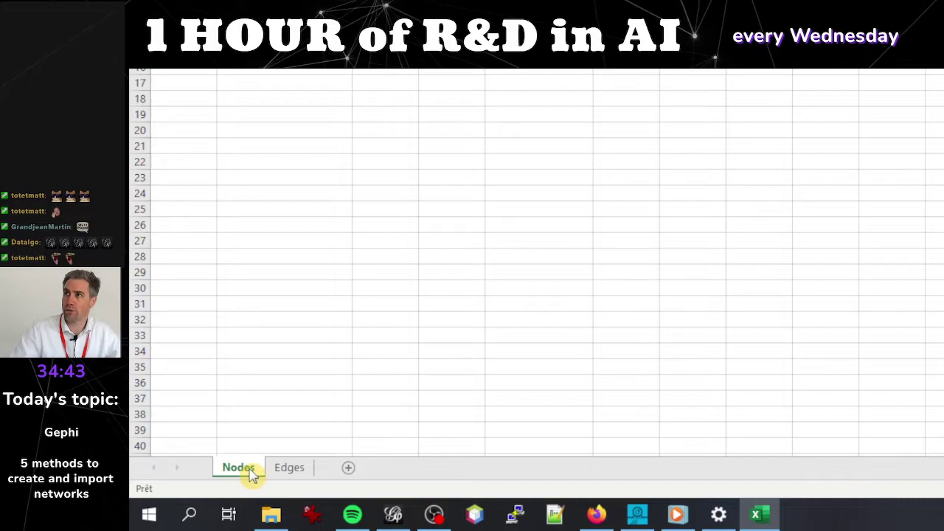
pyautogui.write('4')
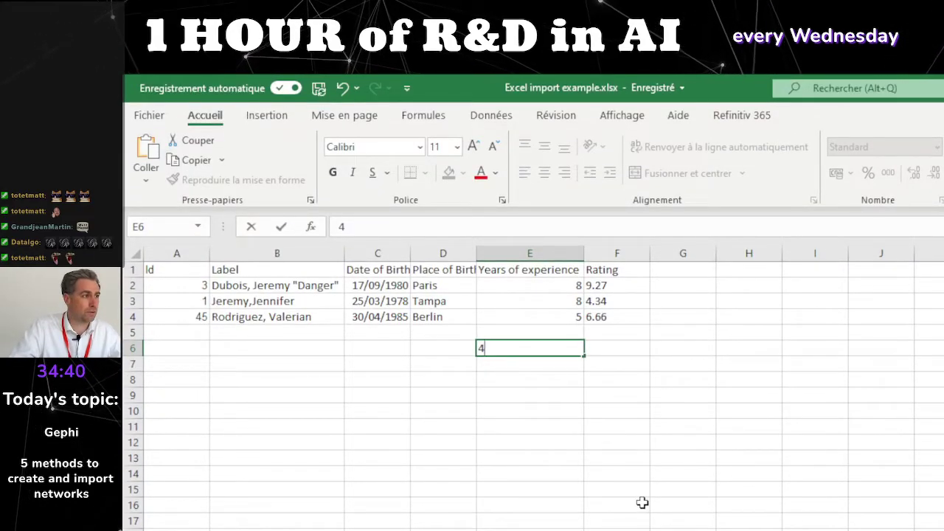
pyautogui.press('Escape')
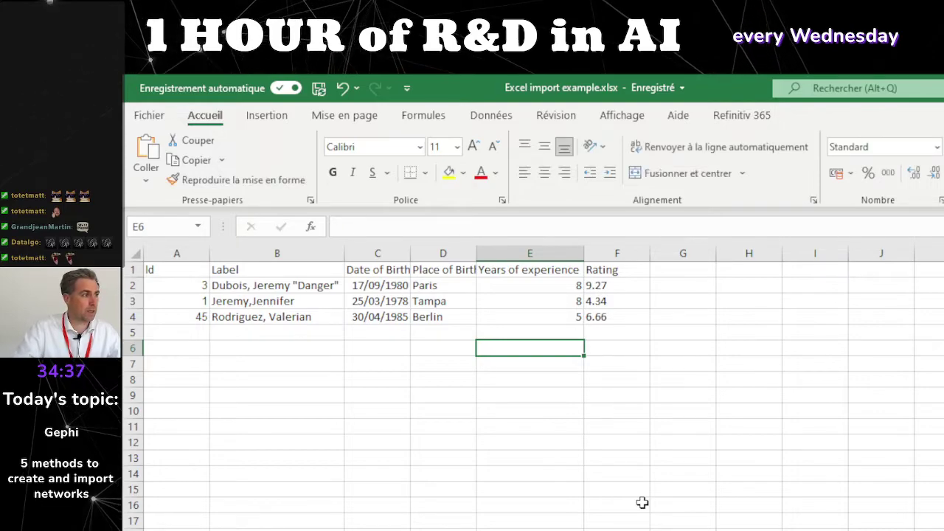
# - Examine the header row of the Nodes sheet, especially the Id and Label columns, and the first node's Id
pyautogui.click(174, 268)
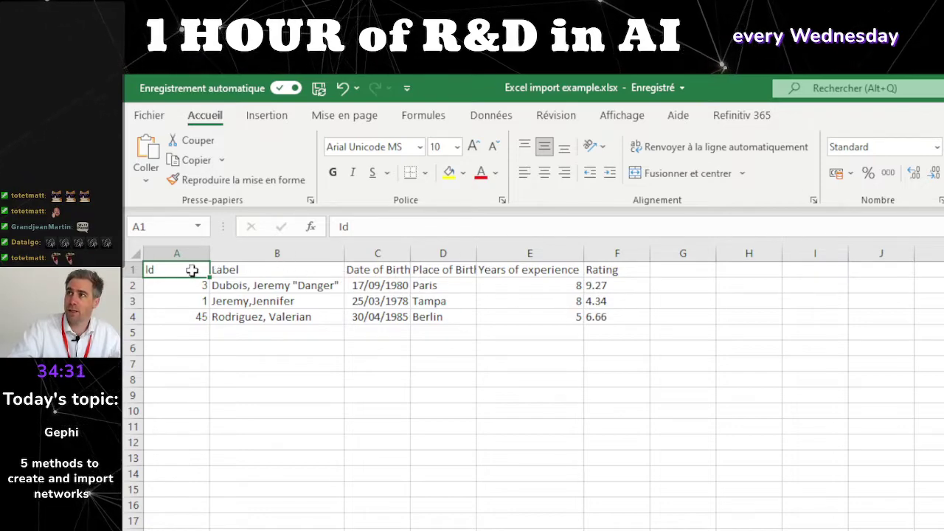
pyautogui.click(135, 270)
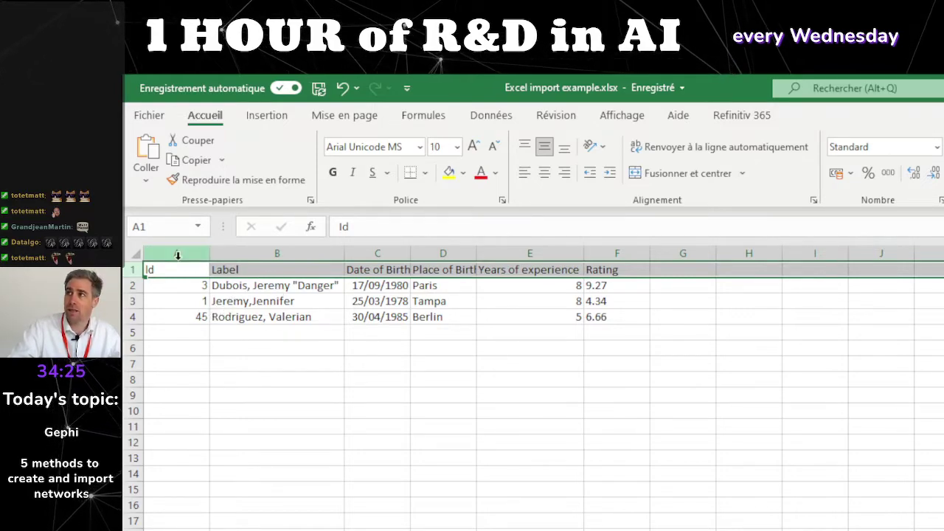
pyautogui.moveTo(182, 270); pyautogui.dragTo(243, 269)
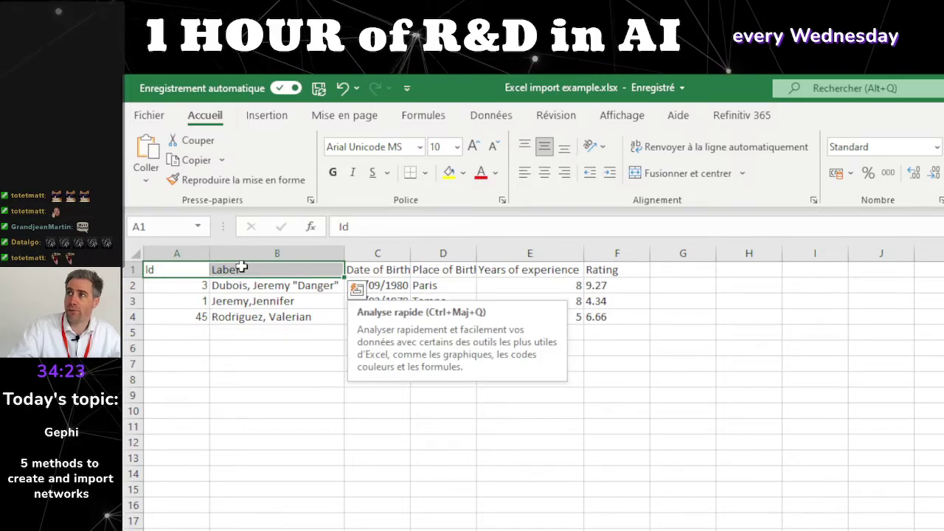
pyautogui.click(182, 270)
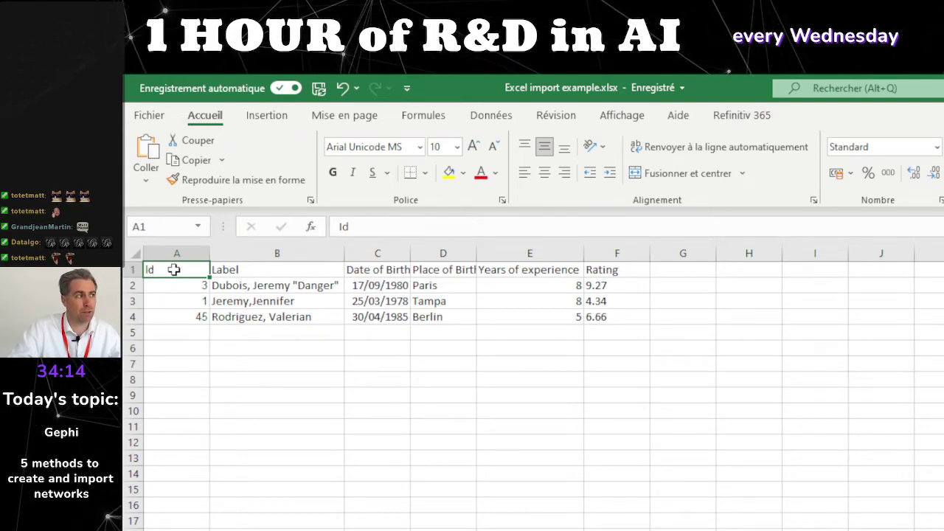
pyautogui.click(234, 267)
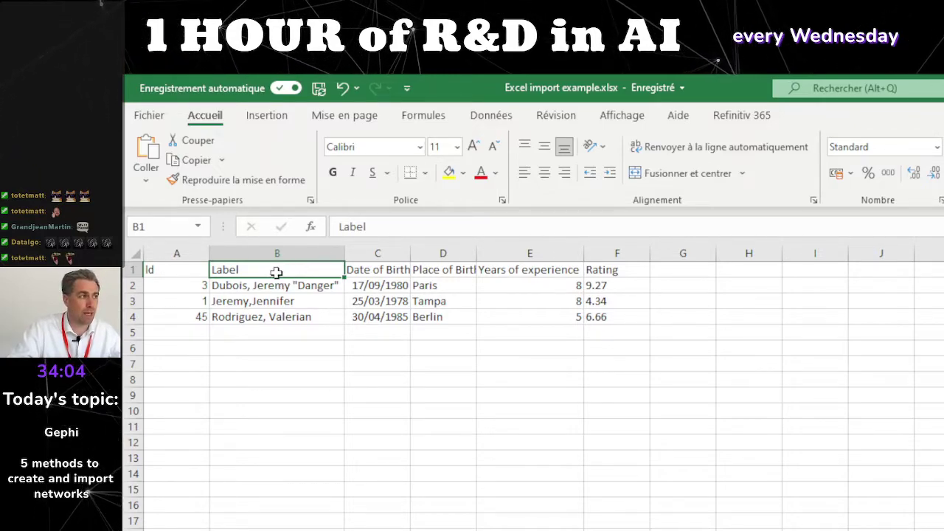
pyautogui.click(183, 285)
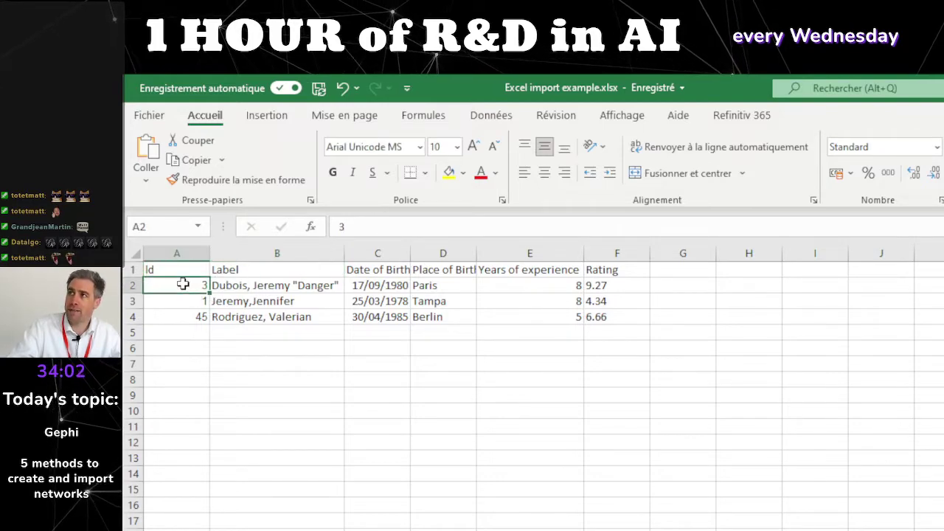
# - Examine the three node Ids in cells A2:A4 of the Nodes sheet
pyautogui.click(186, 315)
pyautogui.moveTo(185, 316); pyautogui.dragTo(187, 288)
pyautogui.click(188, 287)
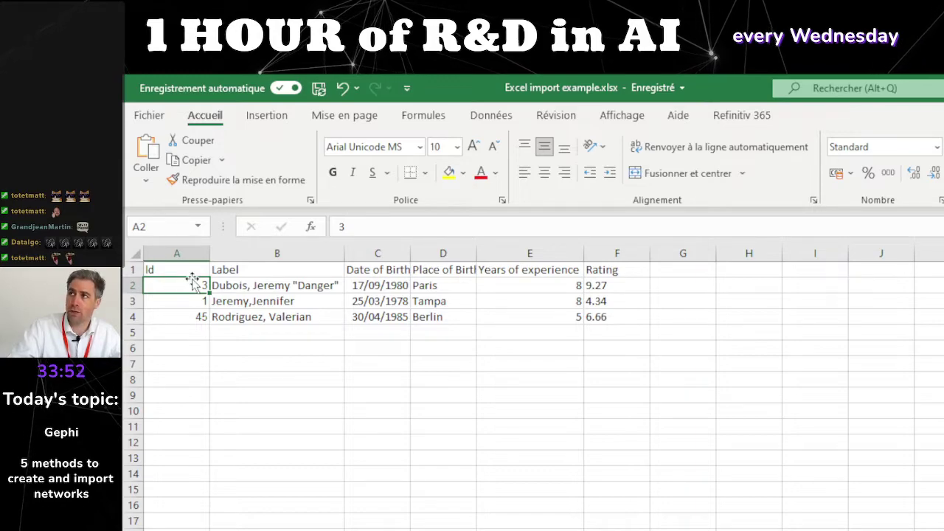
pyautogui.moveTo(189, 283); pyautogui.dragTo(181, 317)
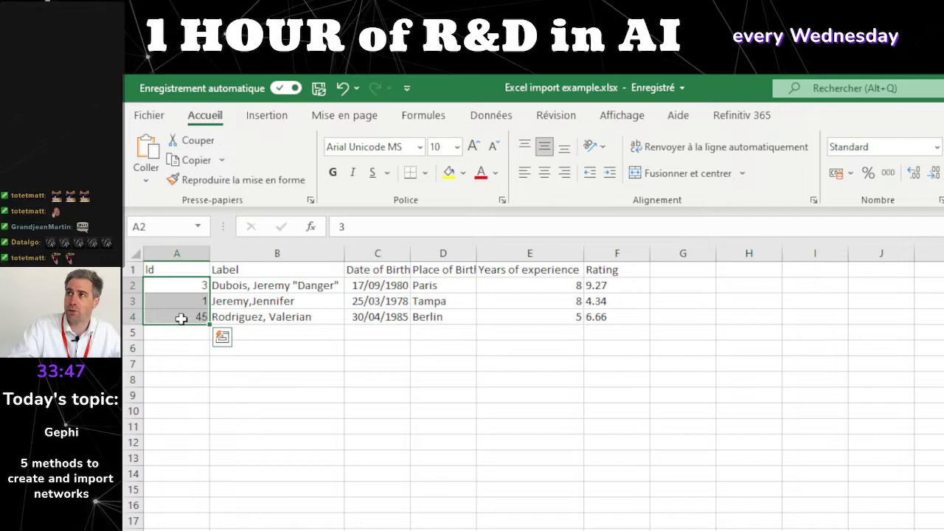
# - Give the second node in cell A3 the duplicate Id 3, and set its Id back to 1
pyautogui.click(194, 285)
pyautogui.press('Down')
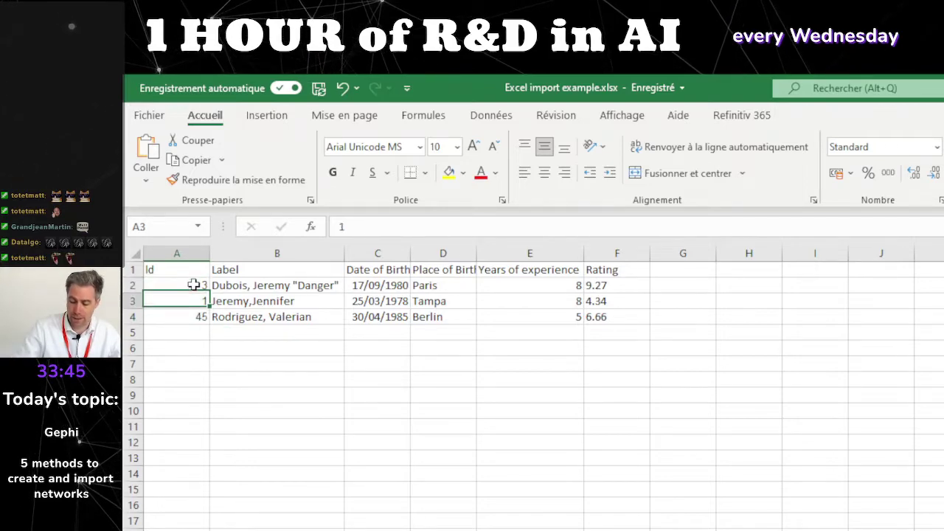
pyautogui.write('3')
pyautogui.click(193, 284)
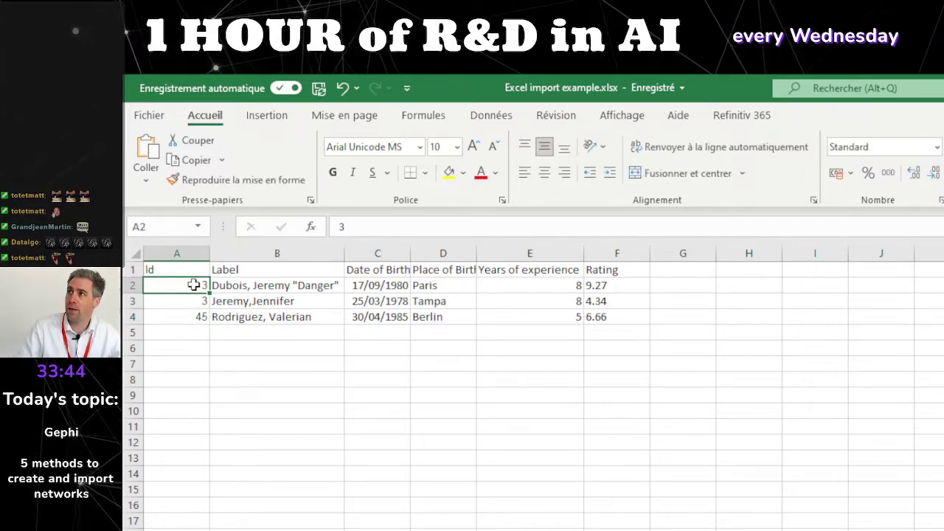
pyautogui.press('Down')
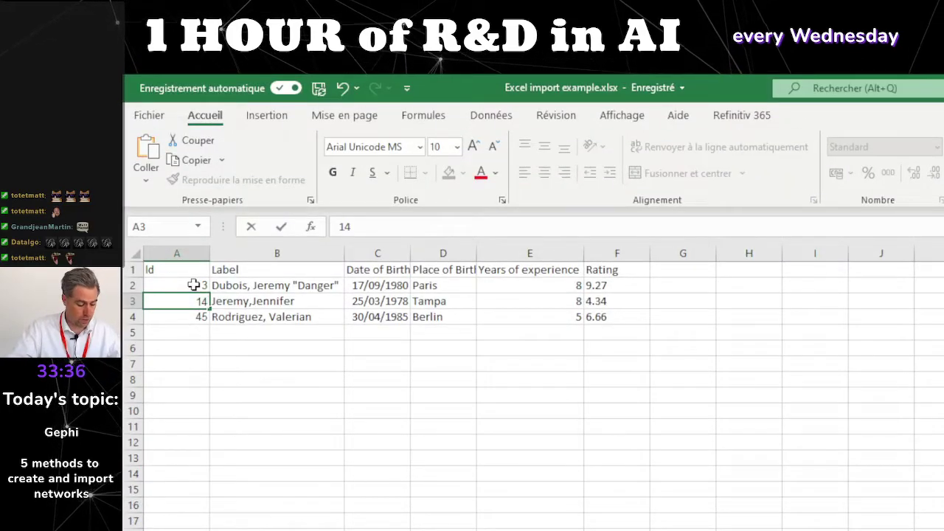
pyautogui.press('BackSpace')
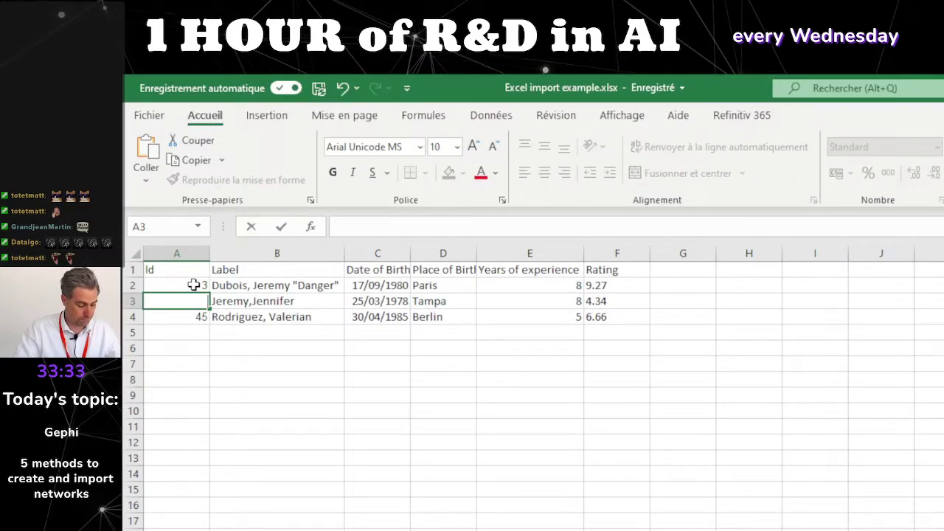
pyautogui.press('Return')
pyautogui.press('Up')
pyautogui.press('Up')
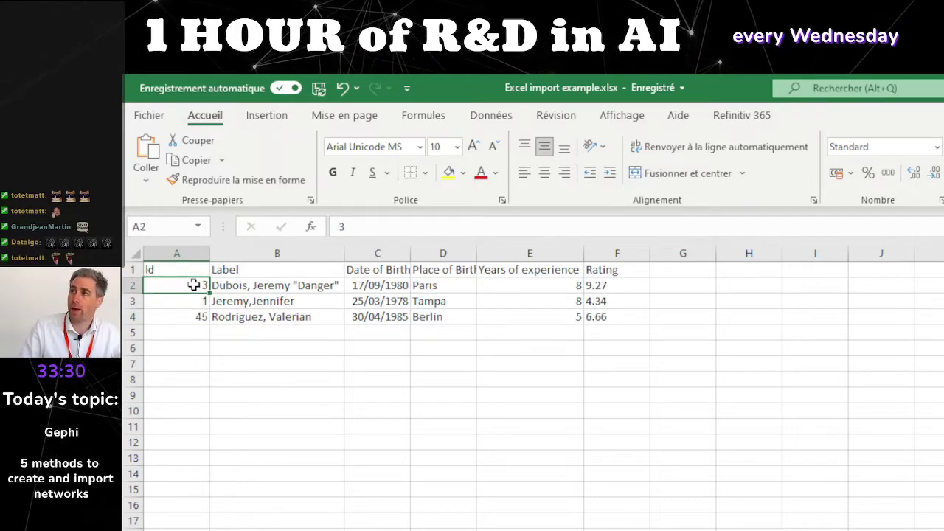
# - Examine the Label column's header and the label of each node in cells B2:B4
pyautogui.press('Right')
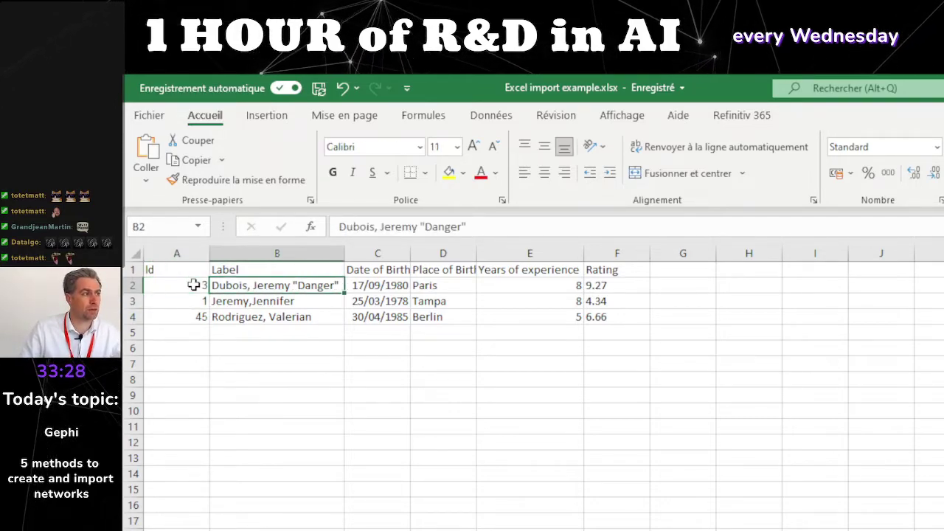
pyautogui.press('Up')
pyautogui.press('Down')
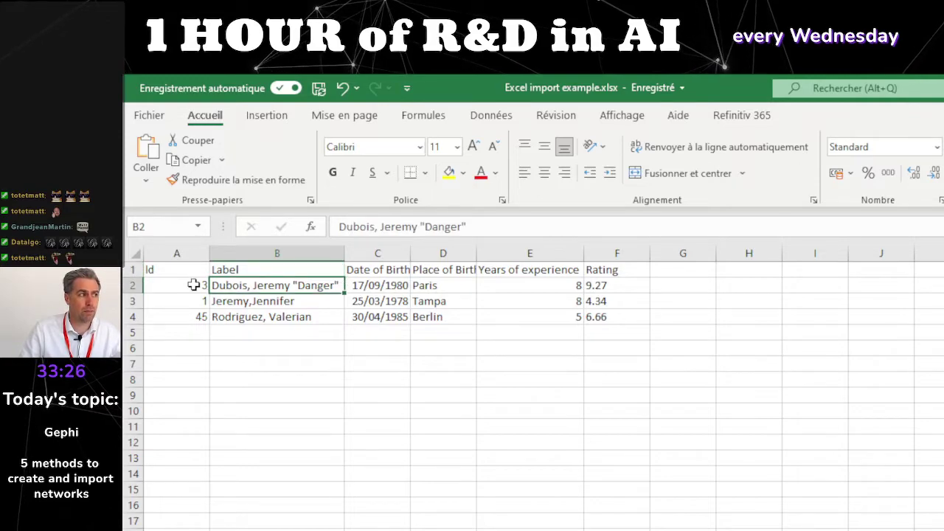
pyautogui.press('Up')
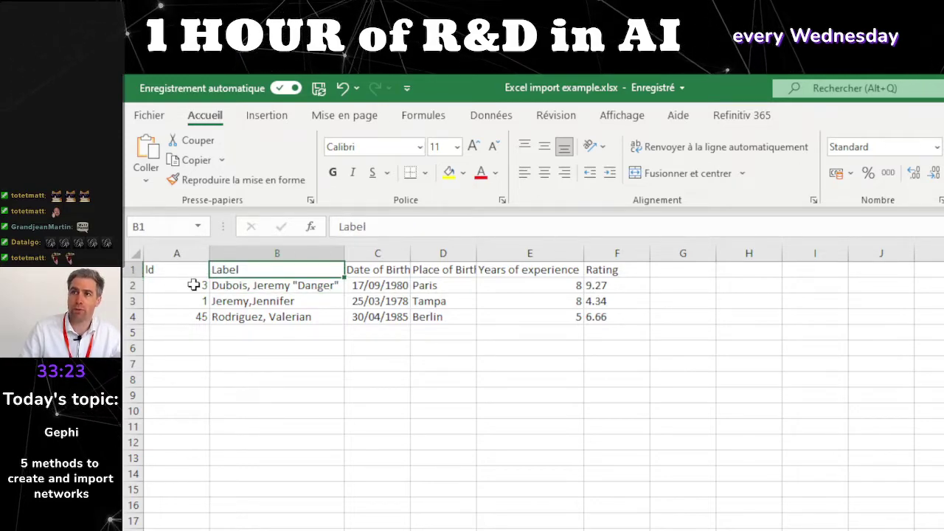
pyautogui.press('Down')
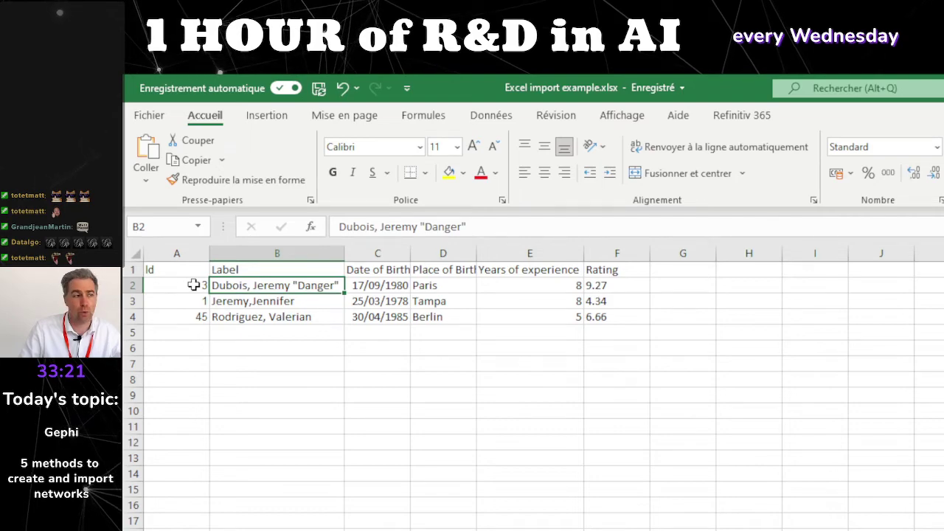
pyautogui.press('Down')
pyautogui.press('Down')
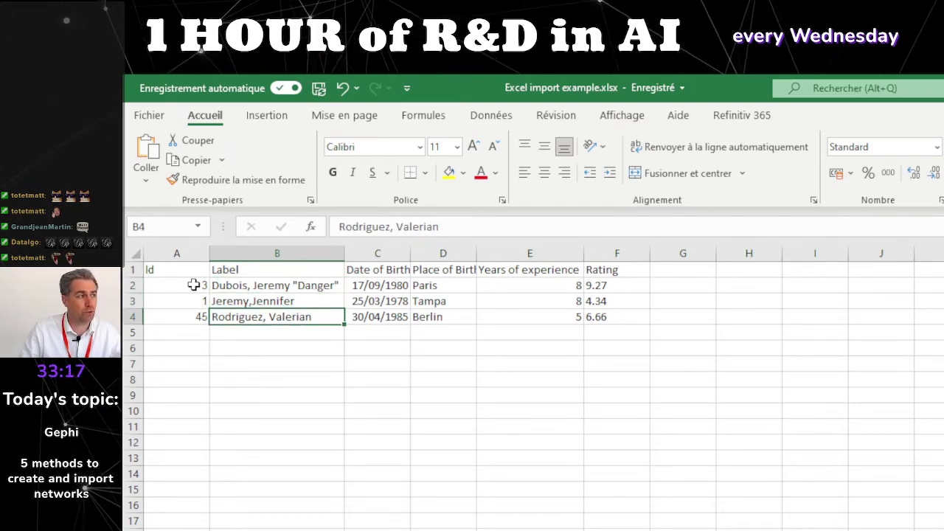
pyautogui.press('Up')
pyautogui.press('Up')
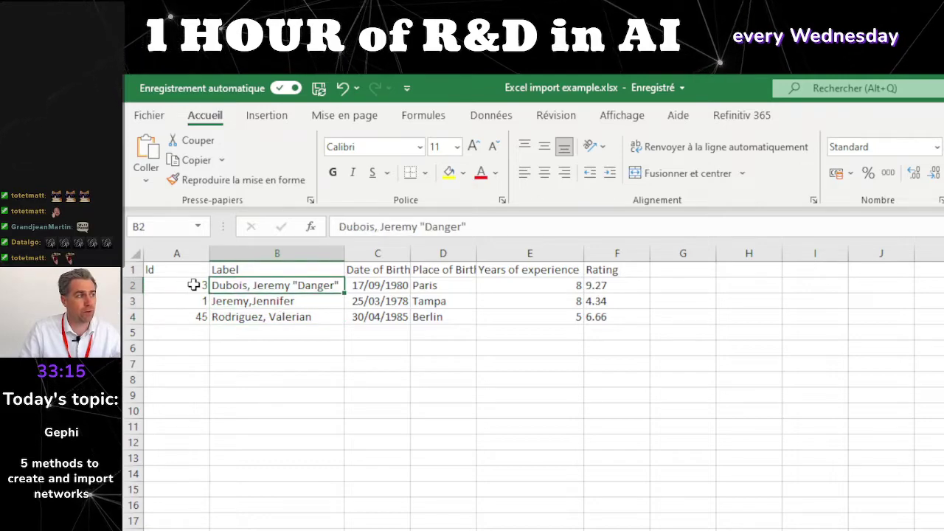
# - Compare the first node's Id with its label, and view the second node's label
pyautogui.press('Left')
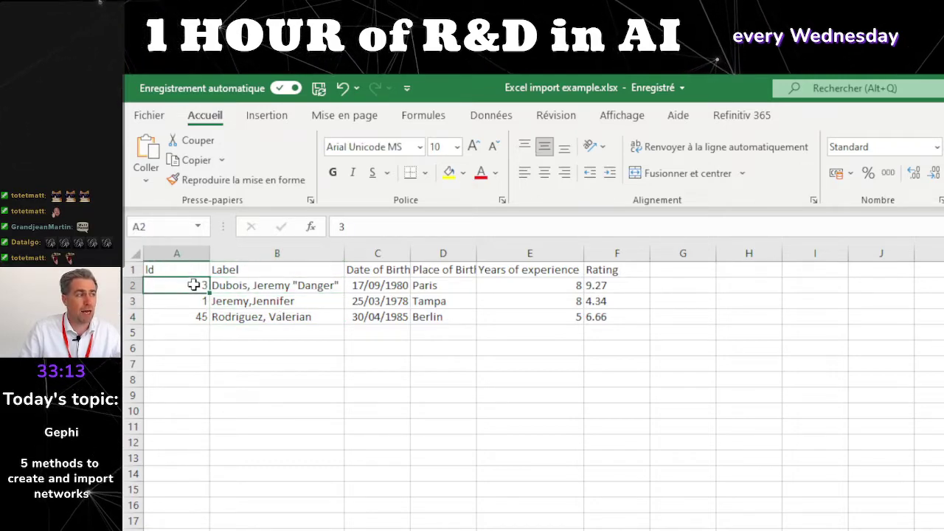
pyautogui.press('Right')
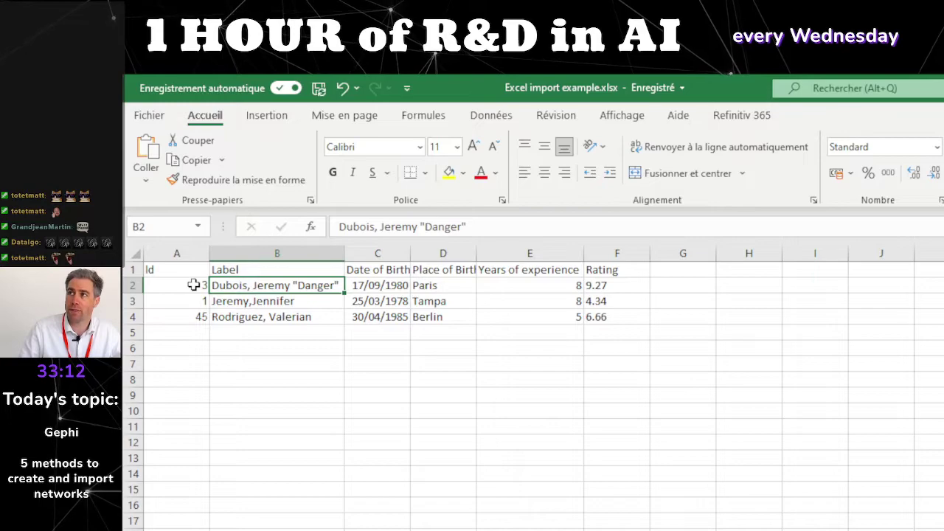
pyautogui.press('Left')
pyautogui.press('Right')
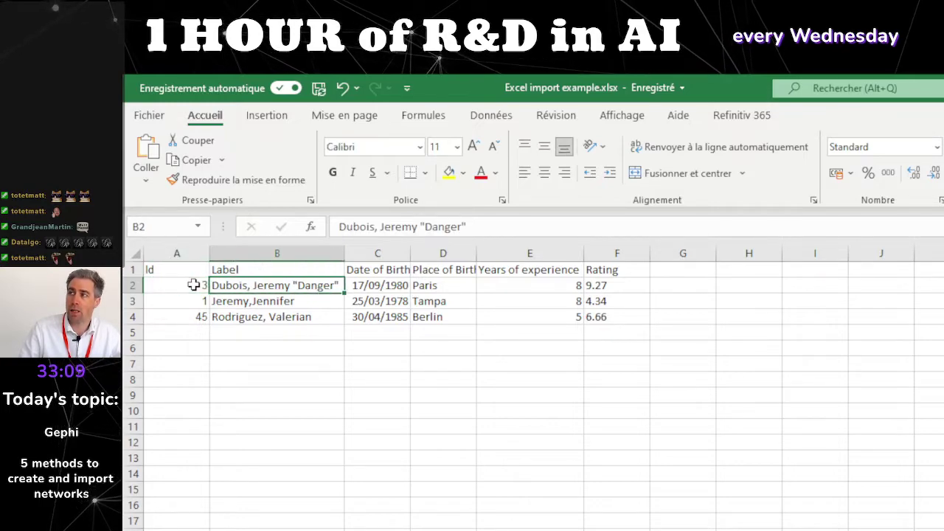
pyautogui.press('Left')
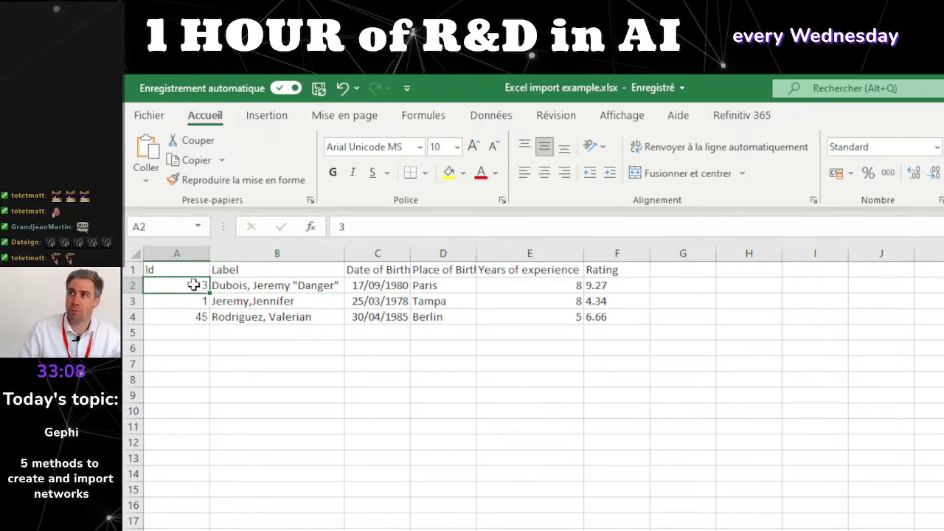
pyautogui.press('Right')
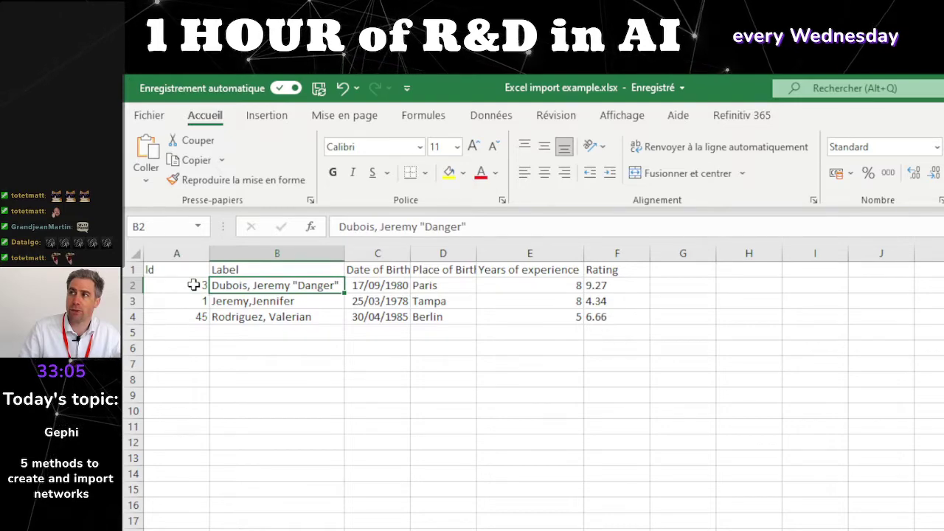
pyautogui.press('Down')
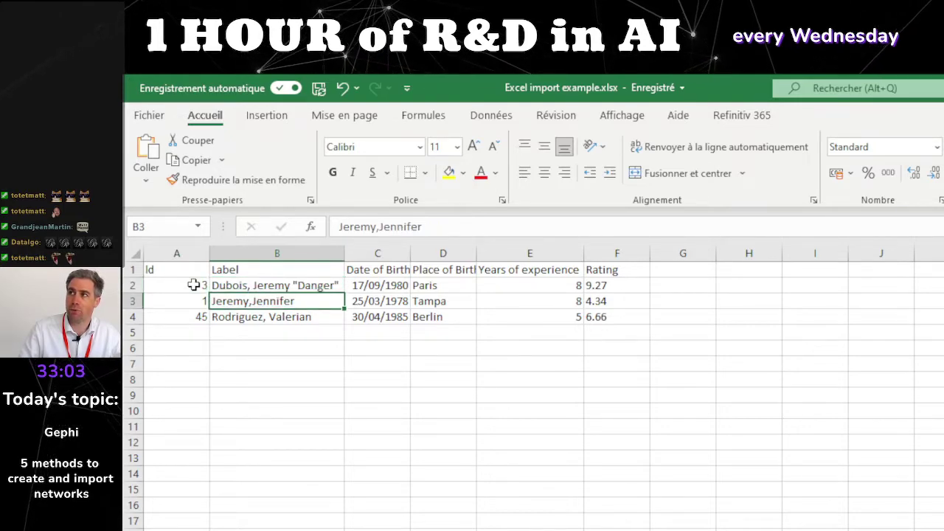
# - Look down the Id column from the first node past the last filled row, and return to the first node
pyautogui.click(194, 285)
pyautogui.press('Down')
pyautogui.press('Down')
pyautogui.press('Down')
pyautogui.press('Down')
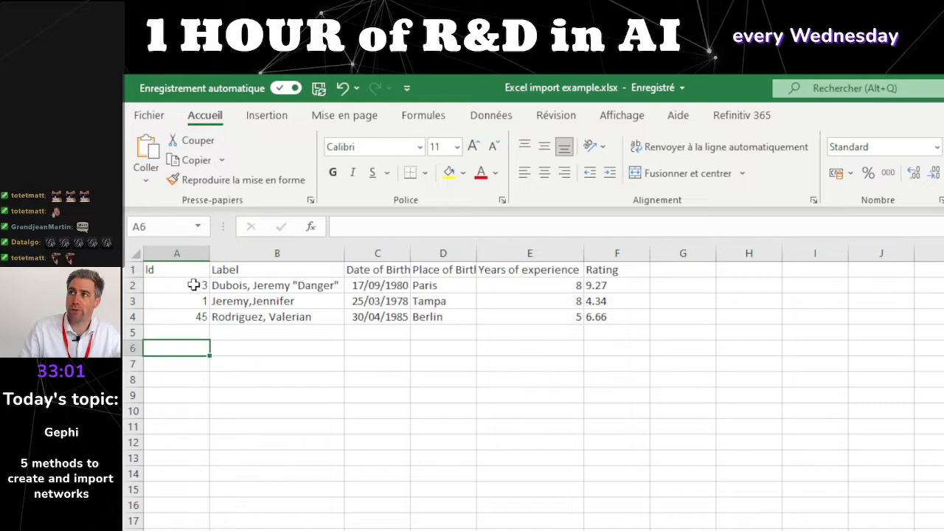
pyautogui.press('Down')
pyautogui.press('Up')
pyautogui.press('Up')
pyautogui.press('Up')
pyautogui.press('Up')
pyautogui.press('Up')
# - Review the node labels in column B from the first node to the last, ending on the first
pyautogui.press('Right')
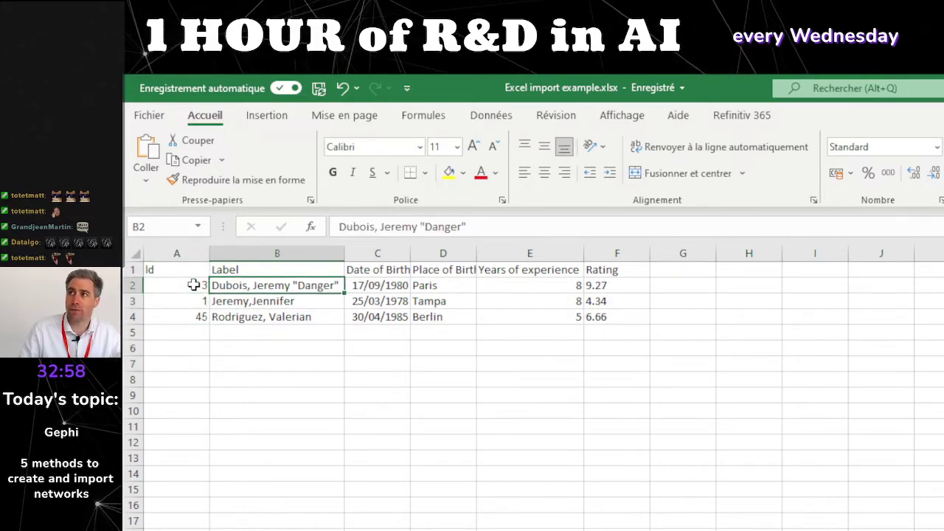
pyautogui.press('Down')
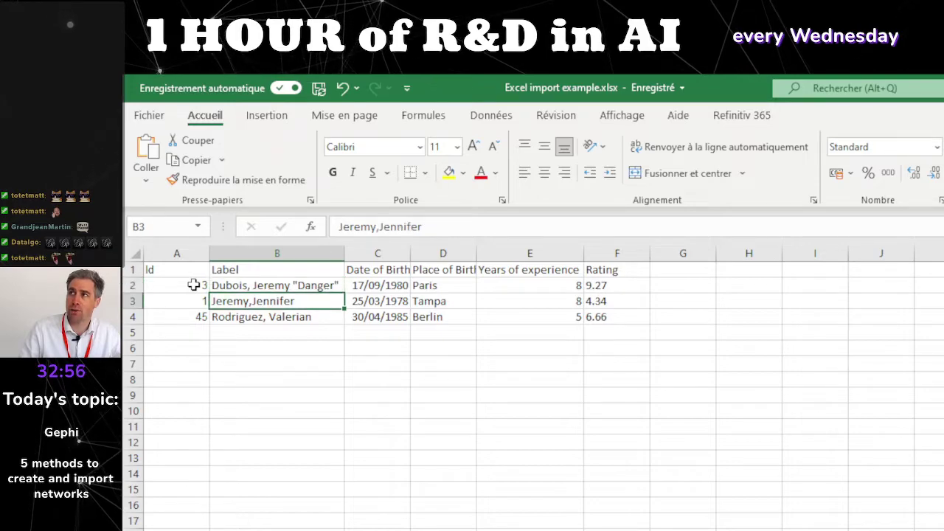
pyautogui.press('Up')
pyautogui.press('Down')
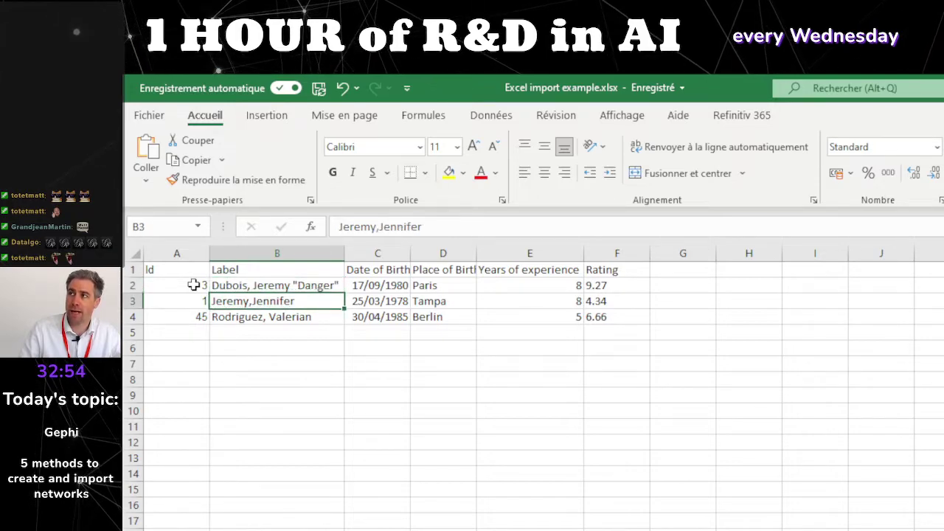
pyautogui.press('Down')
pyautogui.press('Down')
pyautogui.press('Up')
pyautogui.press('Up')
pyautogui.press('Up')
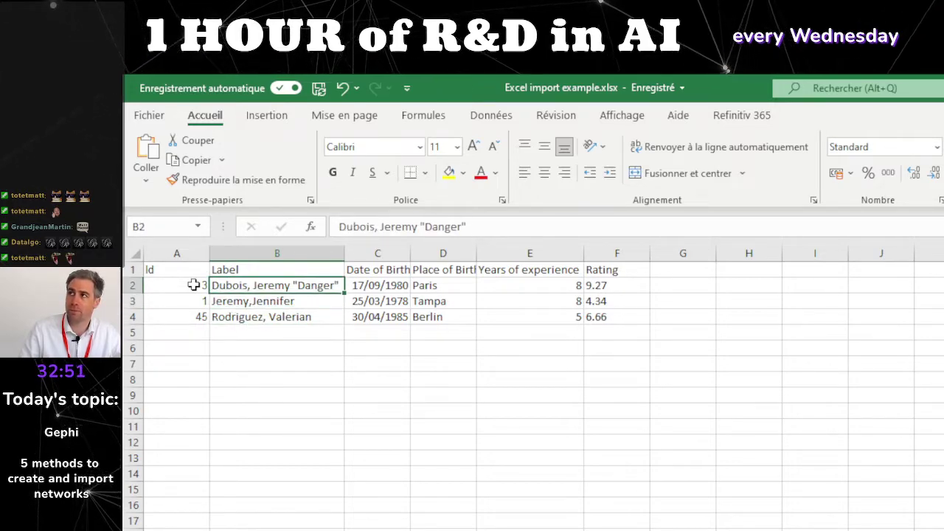
# - Highlight the additional attribute columns, Date of Birth through Rating, in range C1:F4, and clear the selection
pyautogui.press('Right')
pyautogui.press('Up')
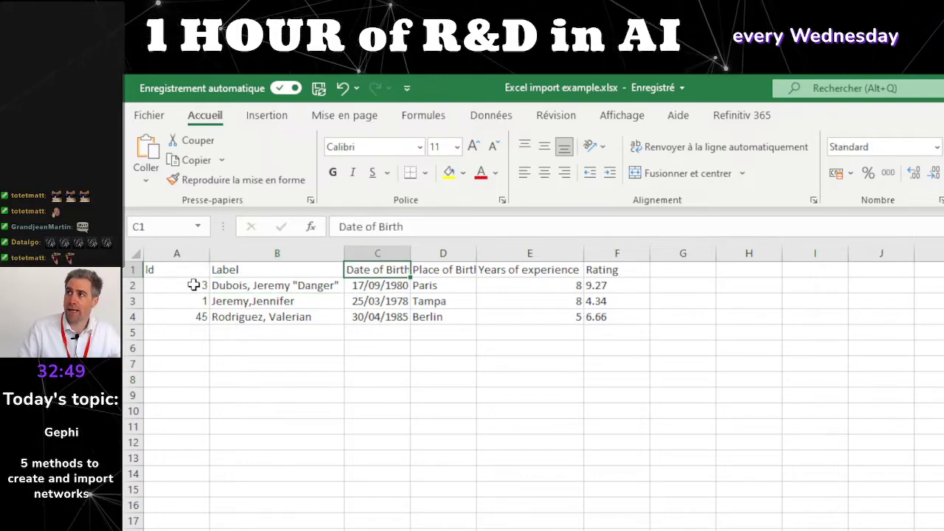
pyautogui.hotkey('shift', 'Right')
pyautogui.hotkey('shift', 'Right')
pyautogui.hotkey('shift', 'Right')
pyautogui.hotkey('shift', 'Down')
pyautogui.hotkey('shift', 'Down')
pyautogui.hotkey('shift', 'Down')
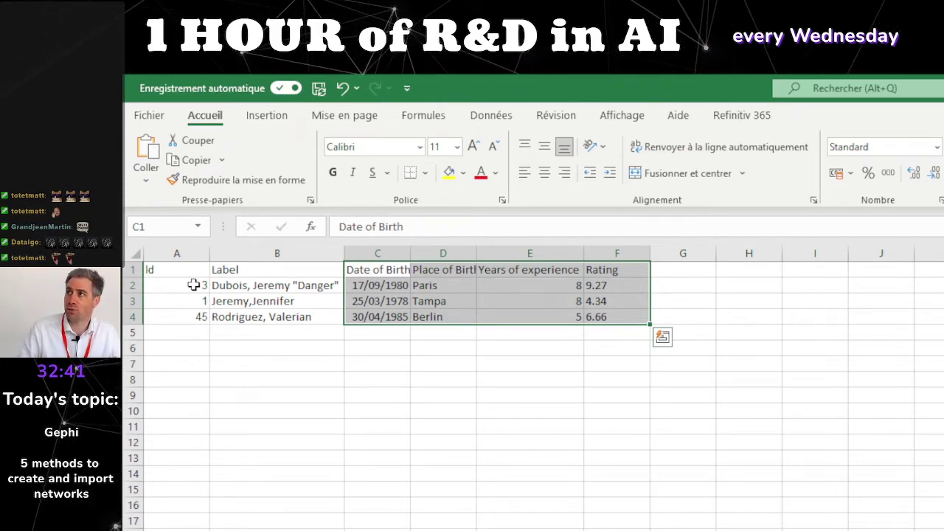
pyautogui.press('Up')
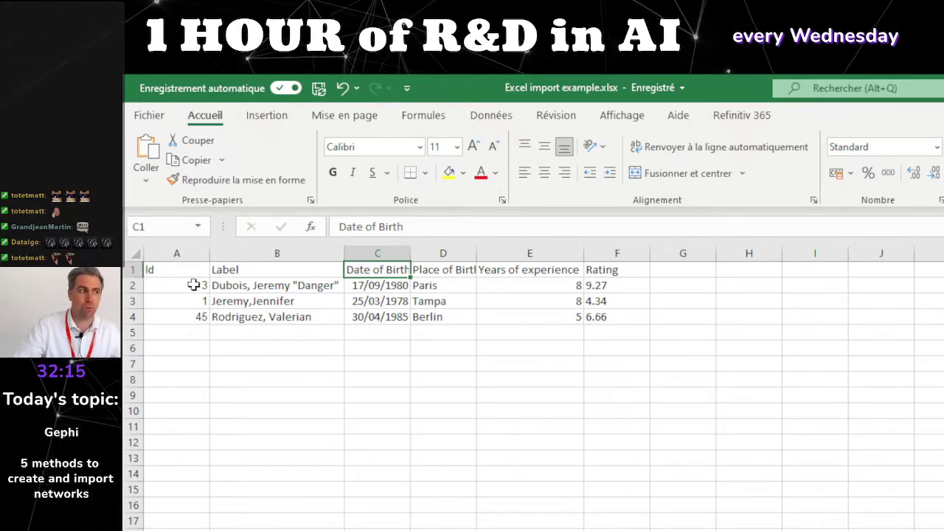
# - Look through the attribute headers and values, including Years of experience and the Date of Birth column, ending on header C1
pyautogui.press('Right')
pyautogui.press('Right')
pyautogui.press('Right')
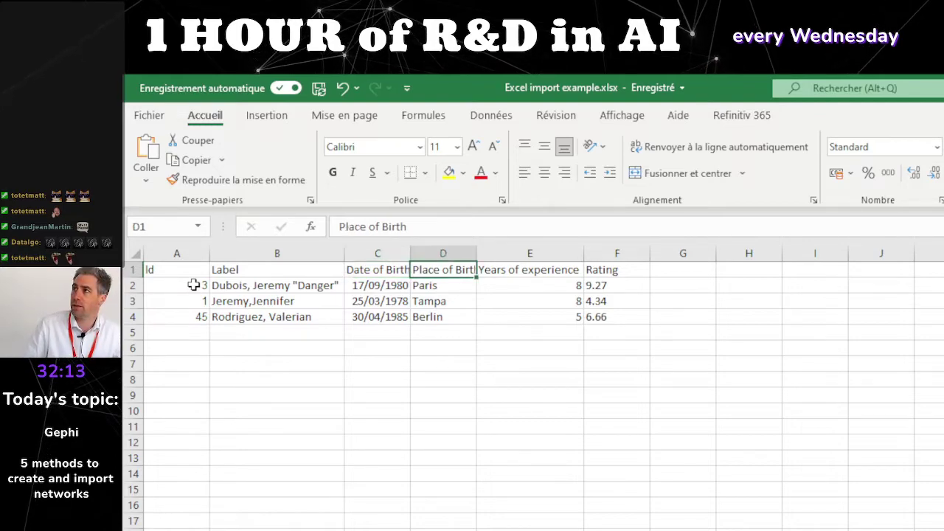
pyautogui.press('Down')
pyautogui.press('Left')
pyautogui.press('Left')
pyautogui.press('Left')
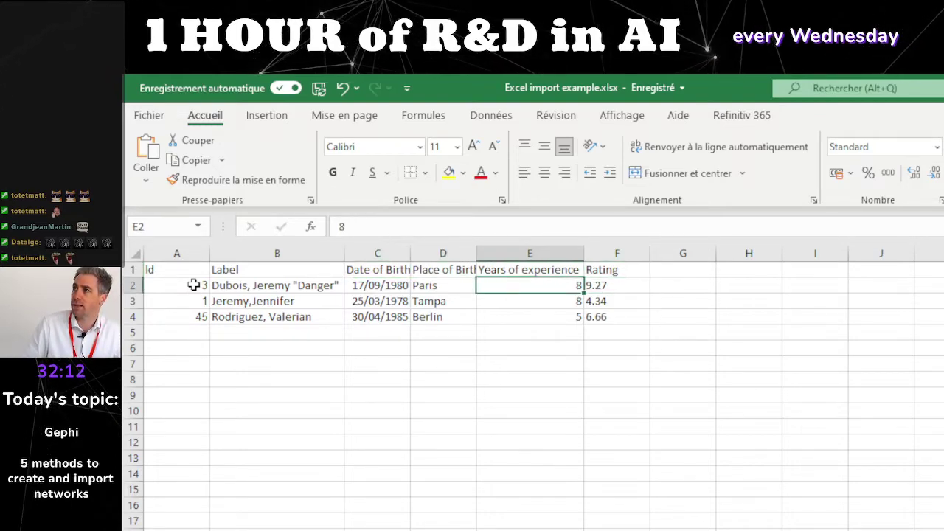
pyautogui.press('Down')
pyautogui.press('Down')
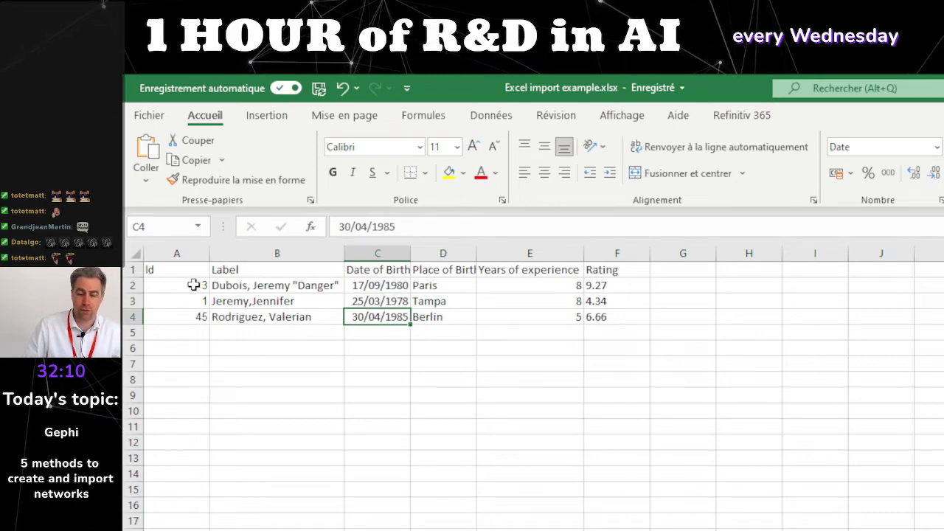
pyautogui.press('Up')
pyautogui.press('Up')
pyautogui.press('Up')
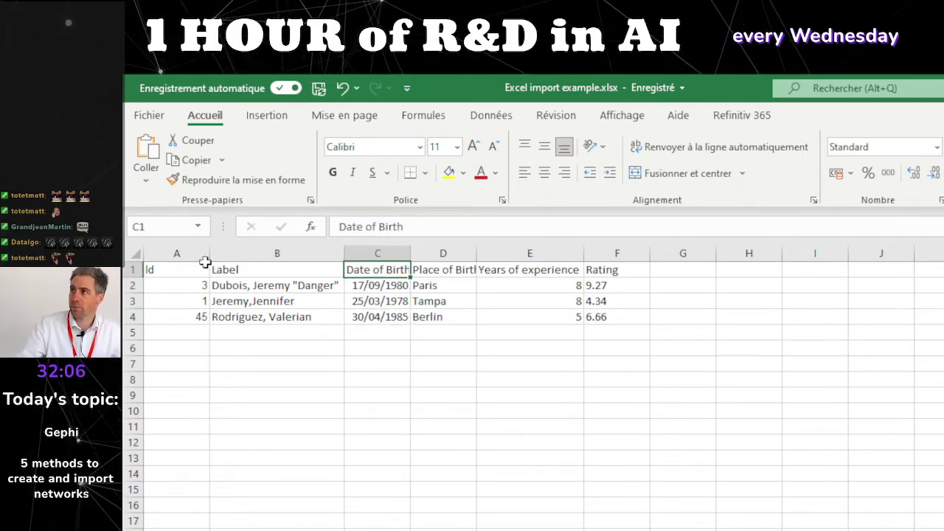
# - Display the Edges sheet and enter 4 in cell H12, leaving the Source header selected
pyautogui.press('BackSpace')
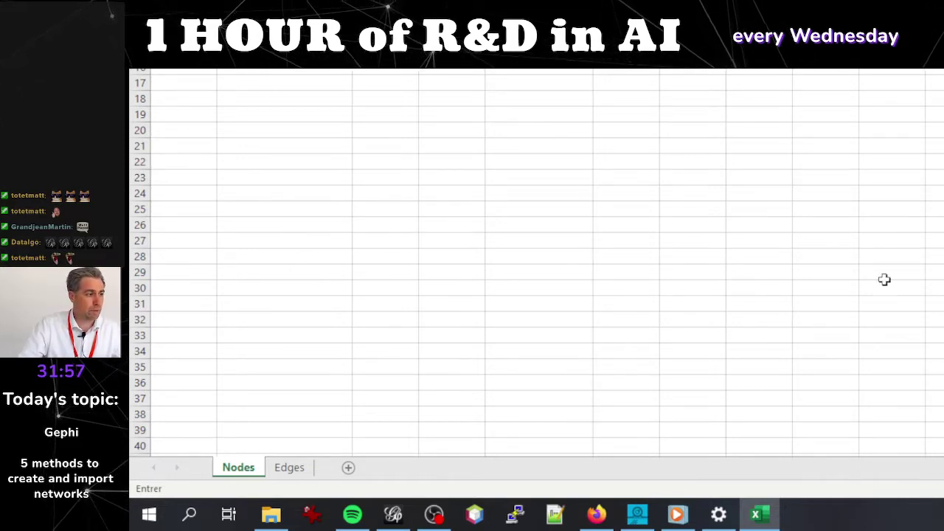
pyautogui.click(291, 467)
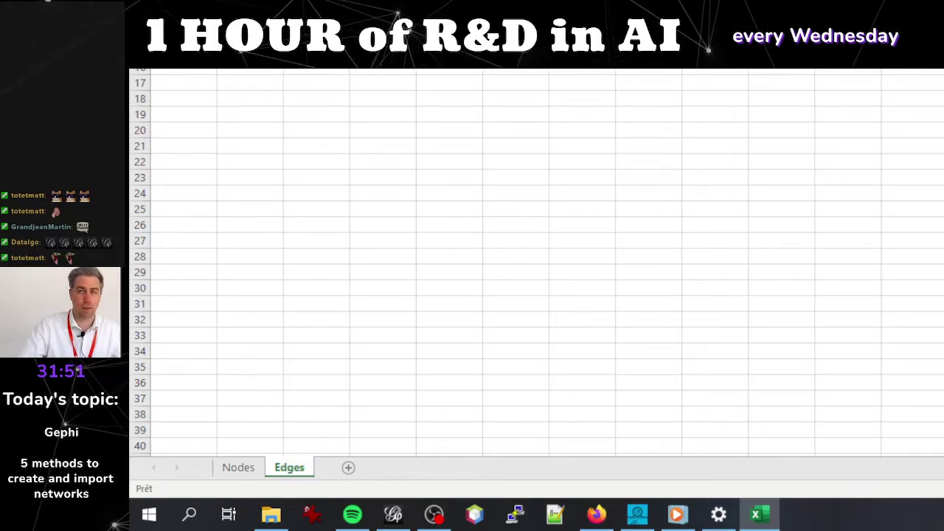
pyautogui.write('4')
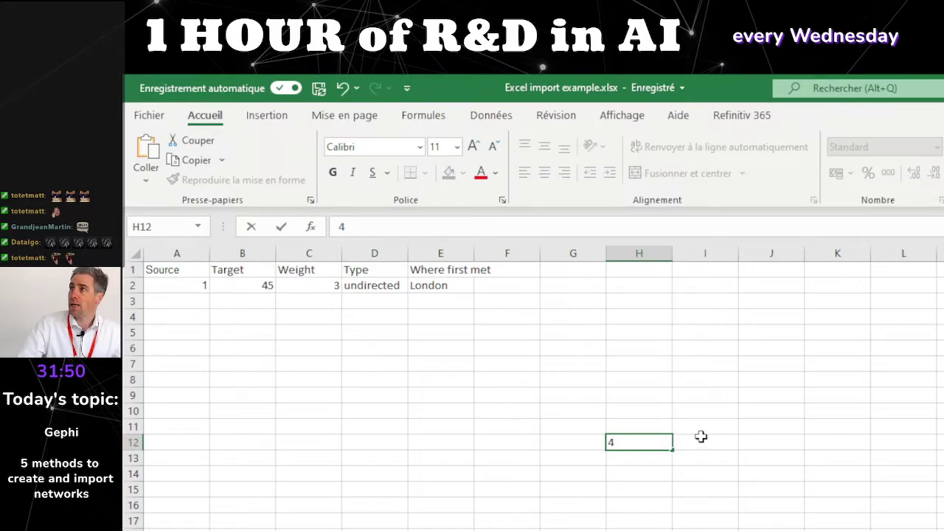
pyautogui.click(185, 269)
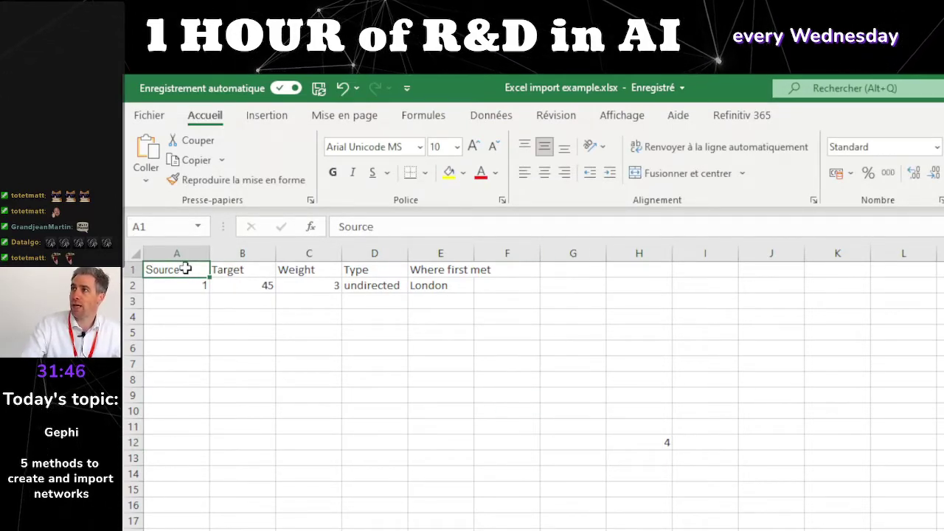
# - Review the Edges sheet's header row, from Source to Weight and Type, and the edge type value in D2
pyautogui.click(131, 268)
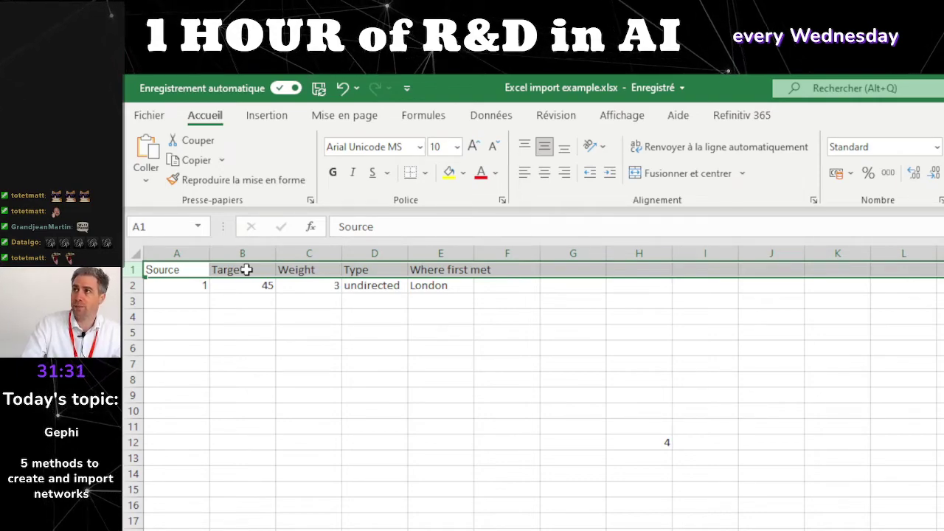
pyautogui.click(315, 268)
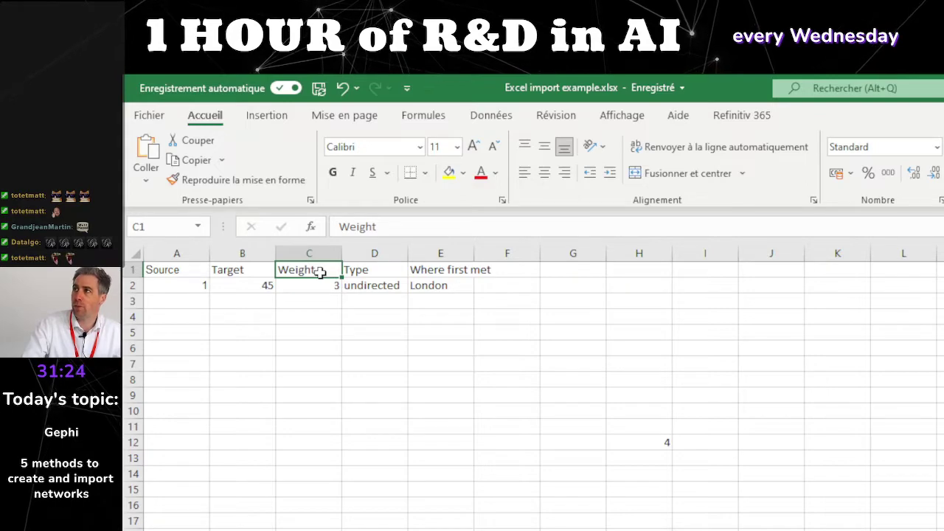
pyautogui.click(358, 271)
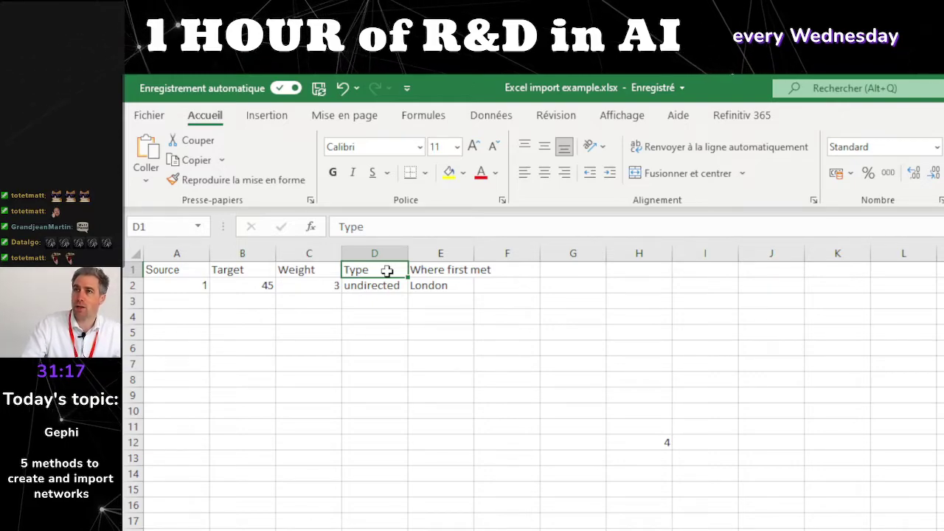
pyautogui.click(379, 285)
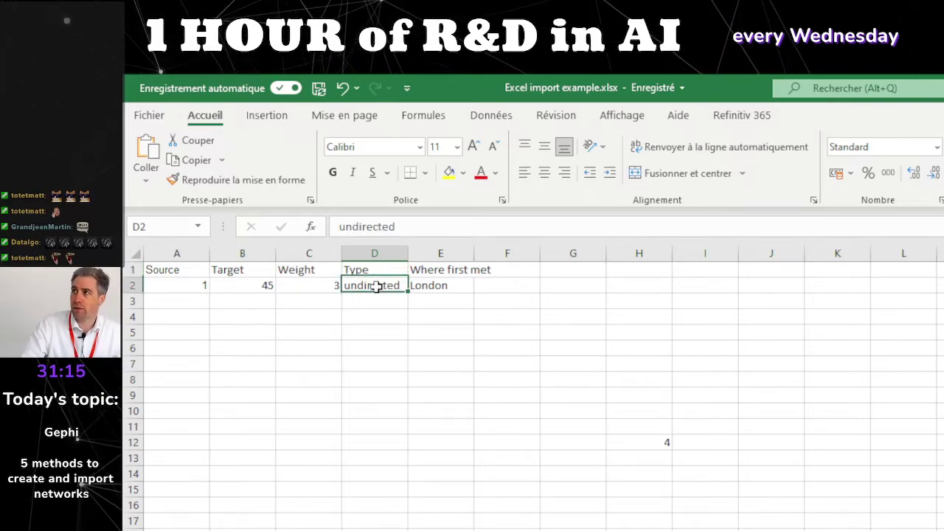
pyautogui.click(375, 269)
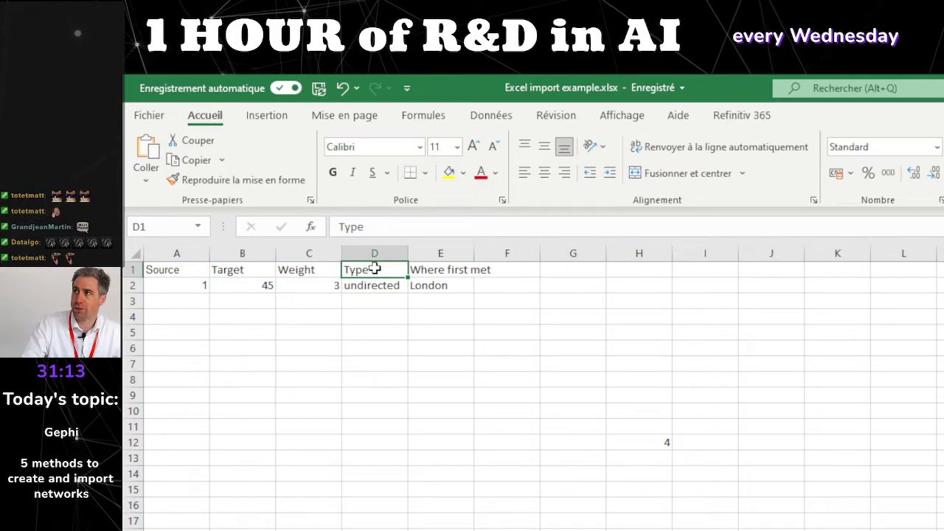
pyautogui.click(372, 286)
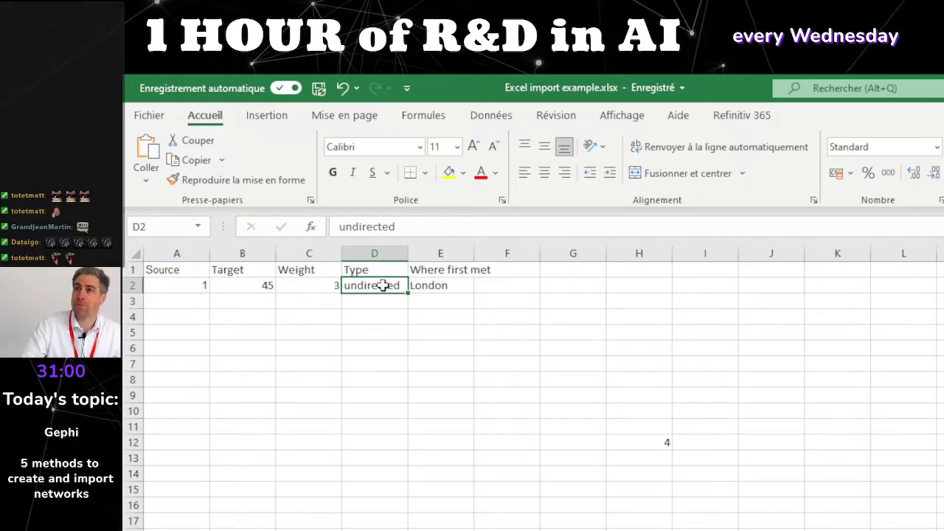
pyautogui.click(392, 301)
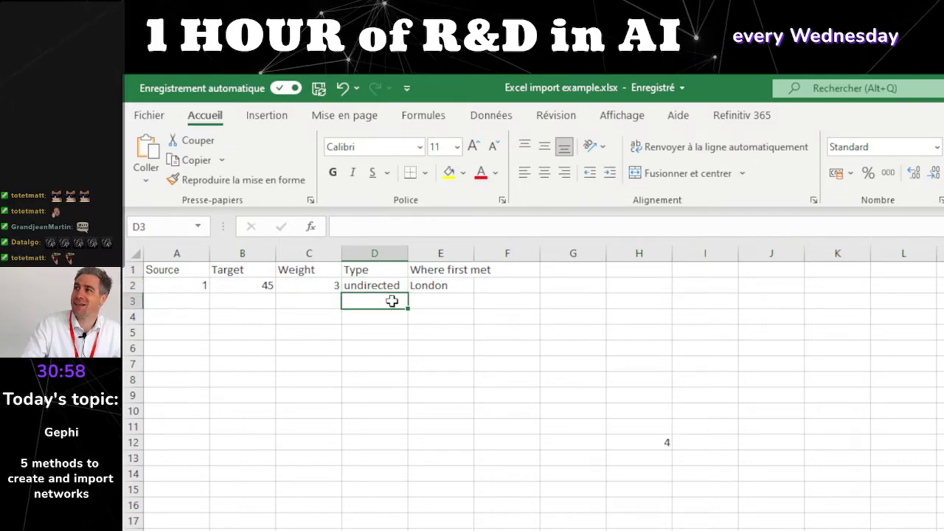
pyautogui.click(392, 287)
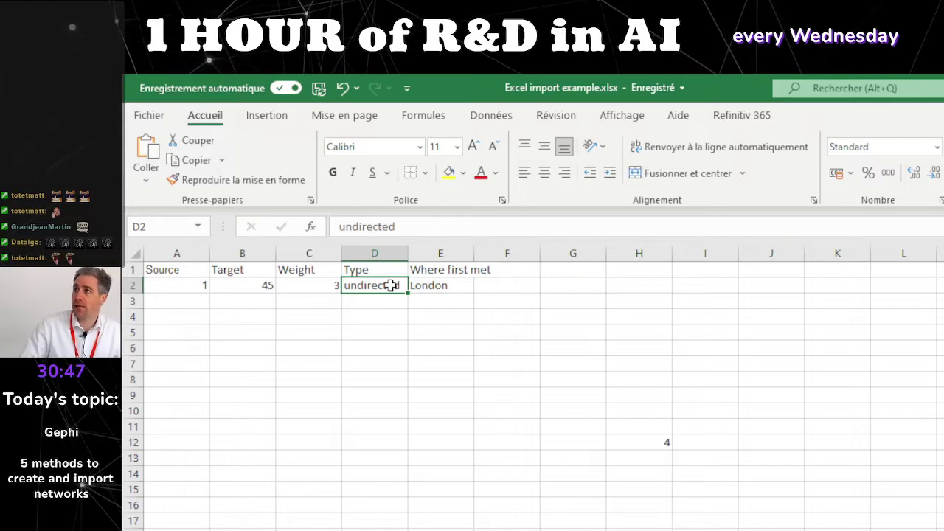
# - Widen column E to fit its Where first met header
pyautogui.press('Up')
pyautogui.press('Right')
pyautogui.hotkey('shift', 'Right')
pyautogui.hotkey('shift', 'Left')
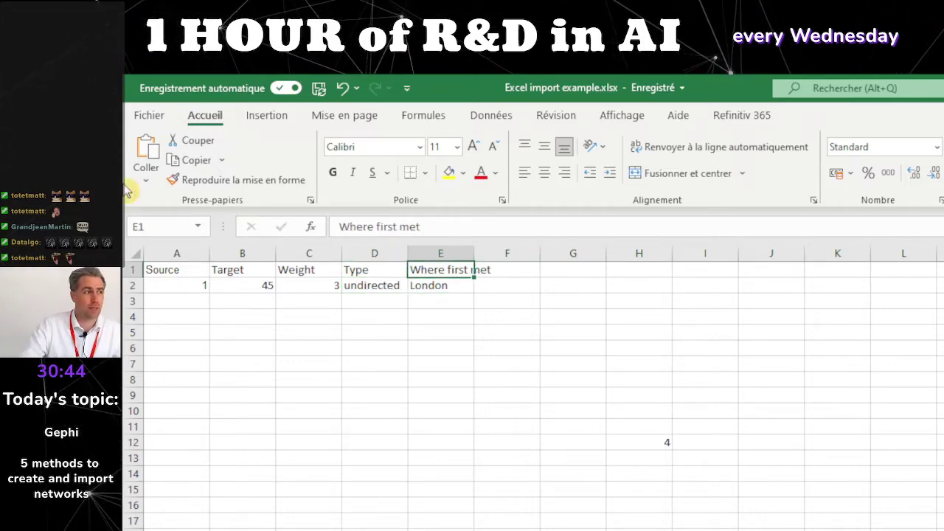
pyautogui.doubleClick(474, 253)
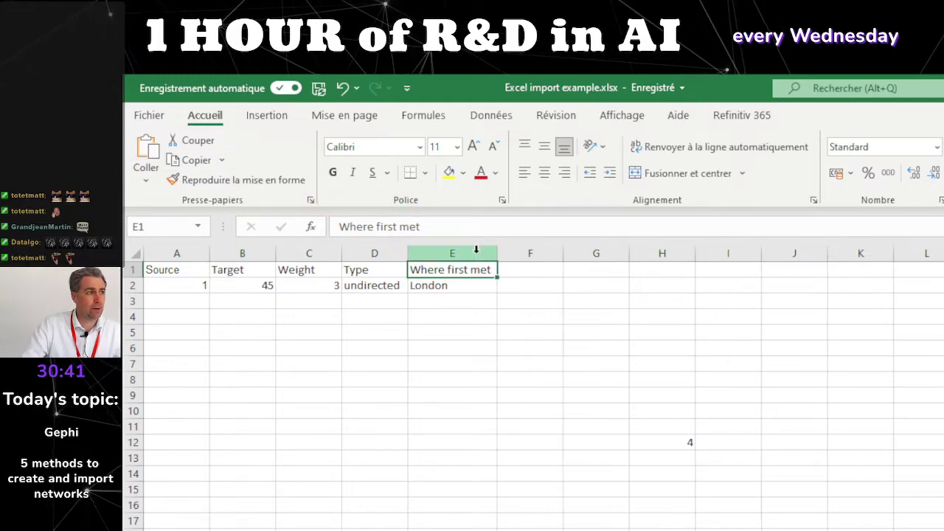
# - Look over the empty header cells beyond Where first met, from F1 to H1, ending on G1
pyautogui.click(525, 273)
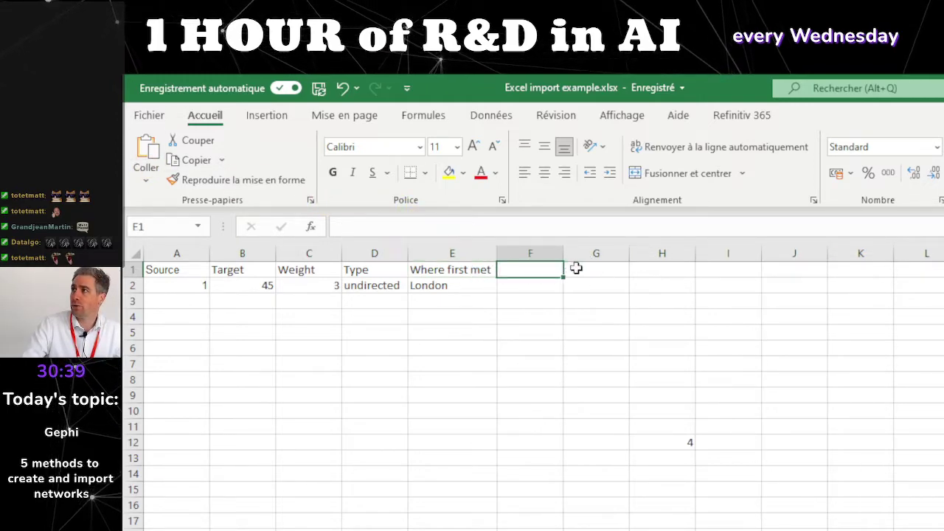
pyautogui.click(591, 270)
pyautogui.click(661, 270)
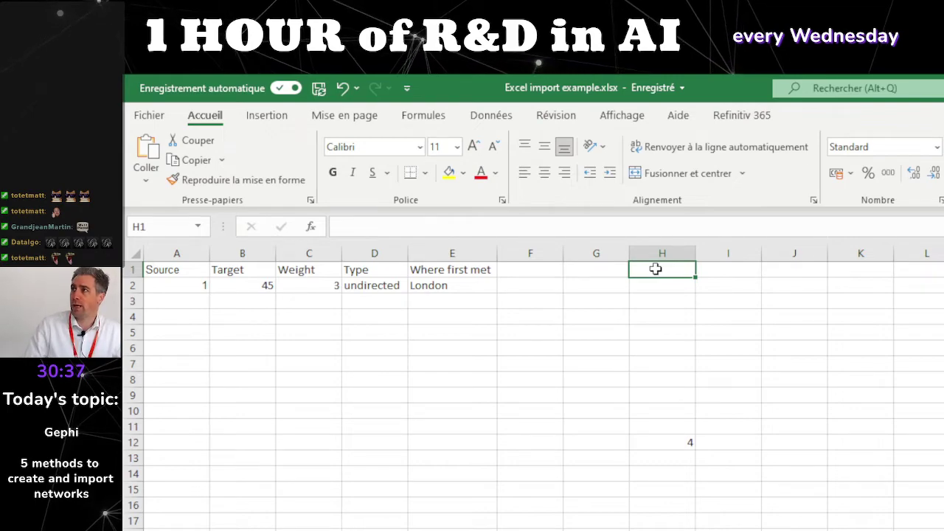
pyautogui.press('Left')
pyautogui.press('Left')
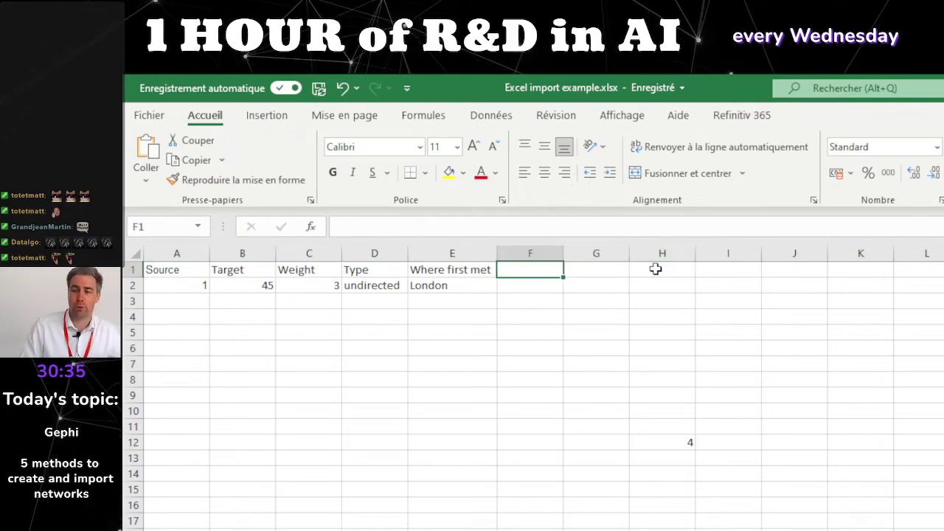
pyautogui.press('Left')
pyautogui.press('Left')
pyautogui.press('Right')
pyautogui.press('Right')
pyautogui.press('Right')
pyautogui.press('Down')
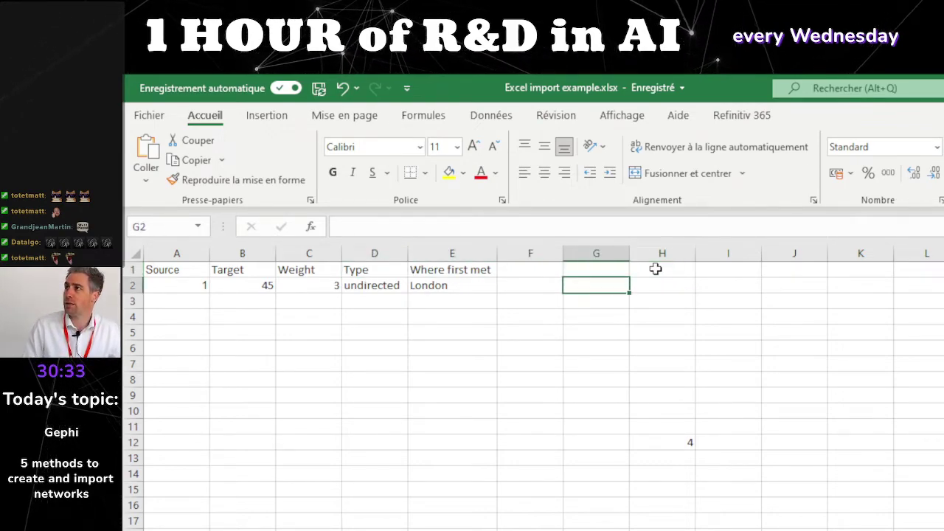
pyautogui.press('Up')
pyautogui.press('Right')
pyautogui.press('Left')
pyautogui.press('Left')
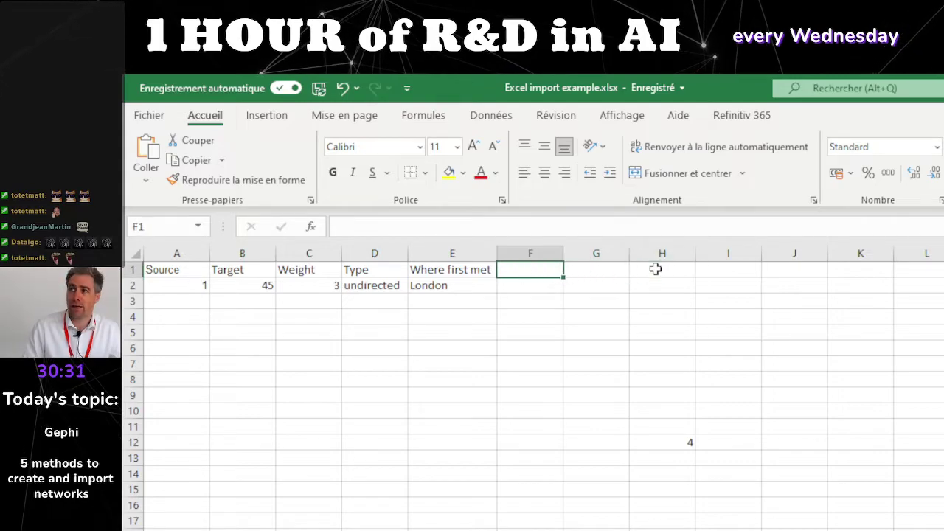
pyautogui.press('Left')
pyautogui.press('Right')
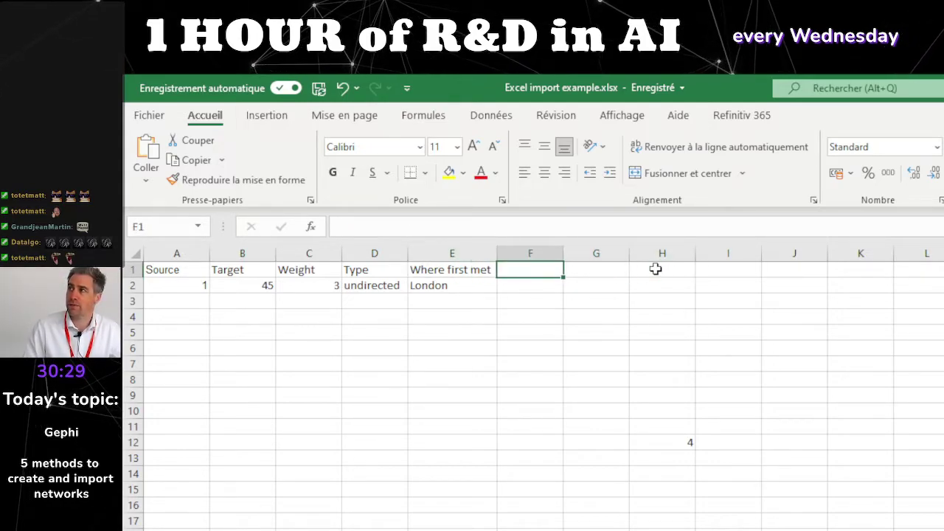
pyautogui.press('Right')
pyautogui.press('Down')
pyautogui.press('Up')
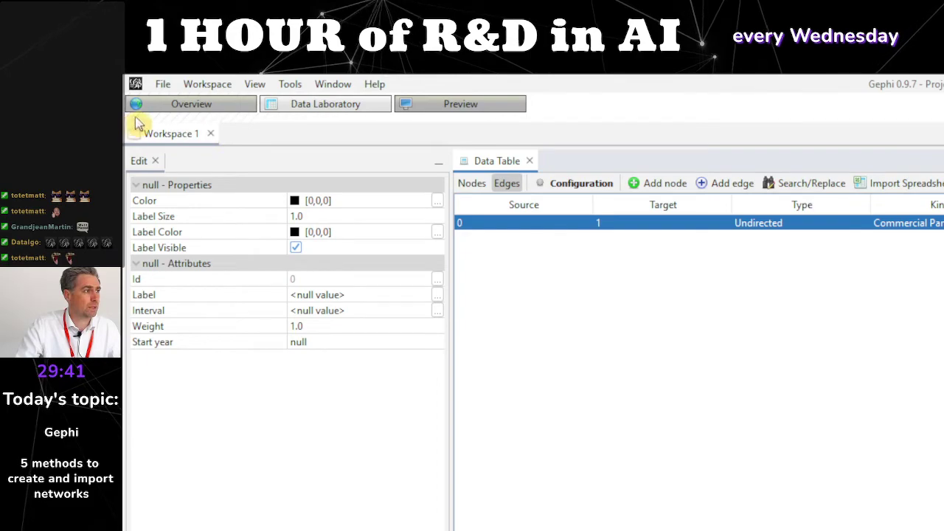
# - Switch to Gephi, close the open project without saving it, and create a new project
pyautogui.click(162, 85)
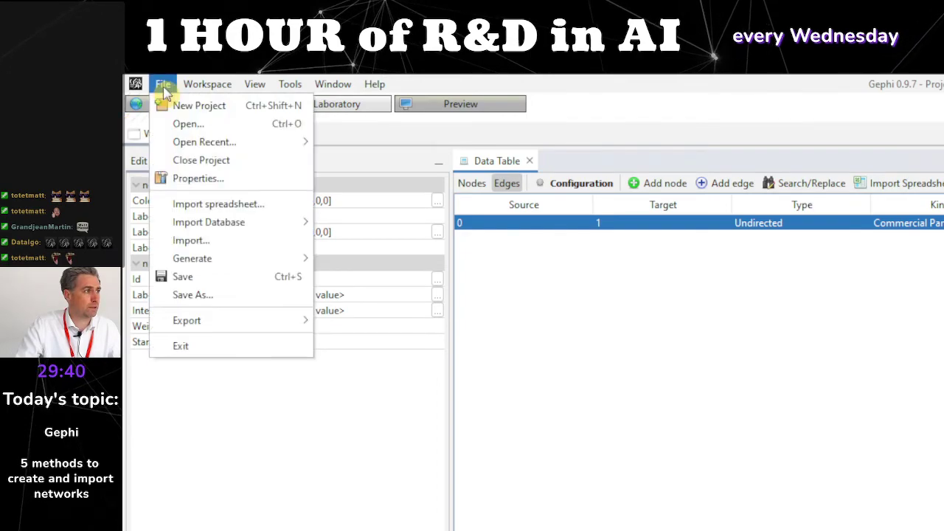
pyautogui.click(190, 161)
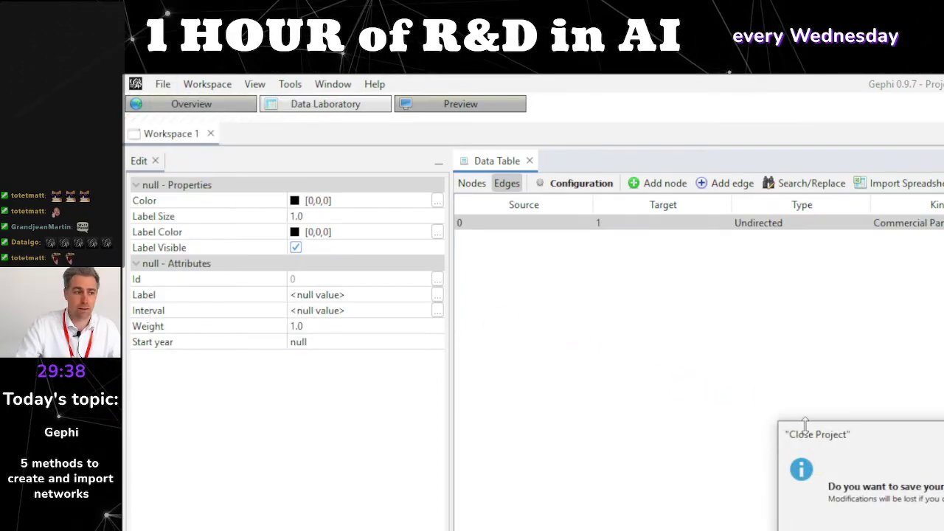
pyautogui.moveTo(871, 436); pyautogui.dragTo(502, 299)
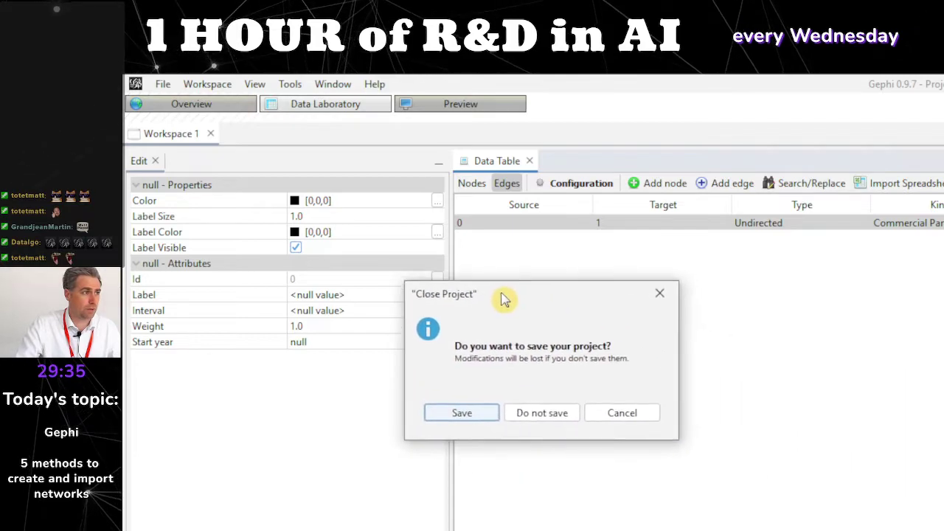
pyautogui.click(544, 405)
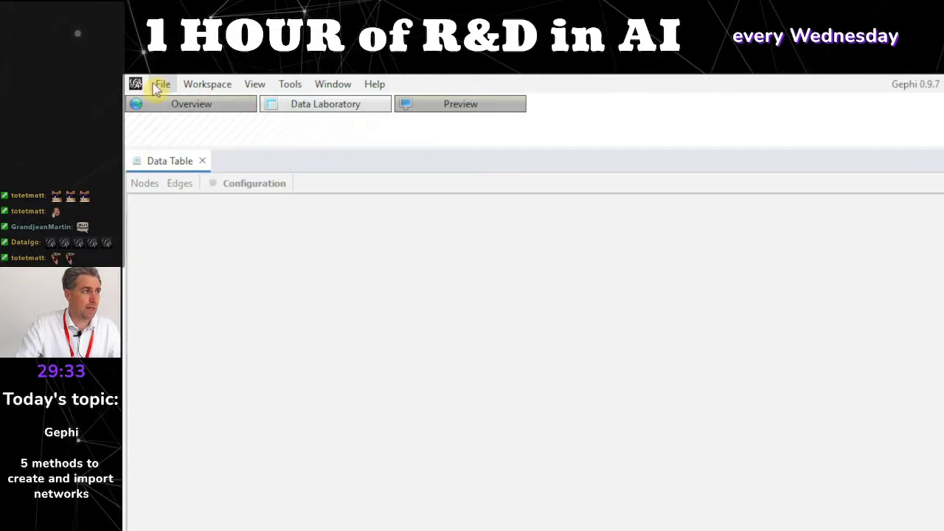
pyautogui.click(160, 86)
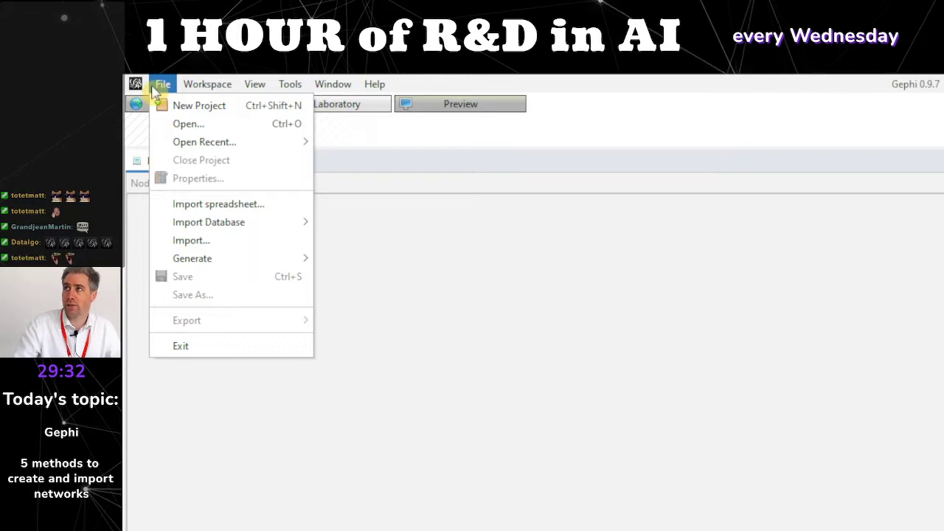
pyautogui.click(171, 105)
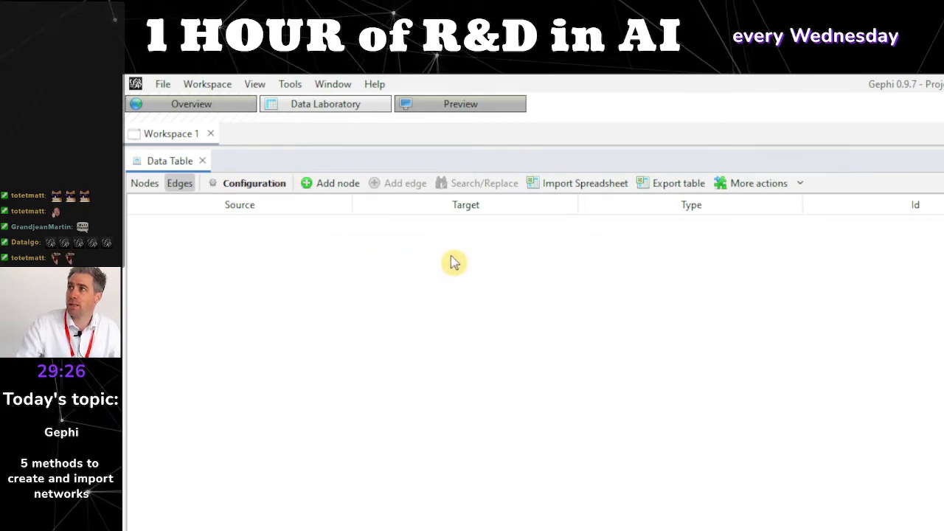
# - Try to import the spreadsheet Excel import example.xlsx from the twitch on network creation folder
pyautogui.click(560, 190)
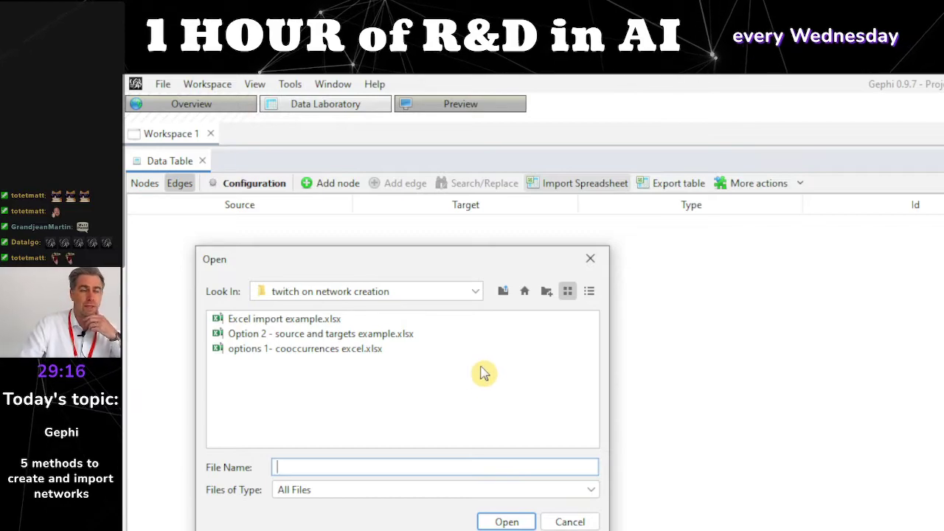
pyautogui.click(300, 319)
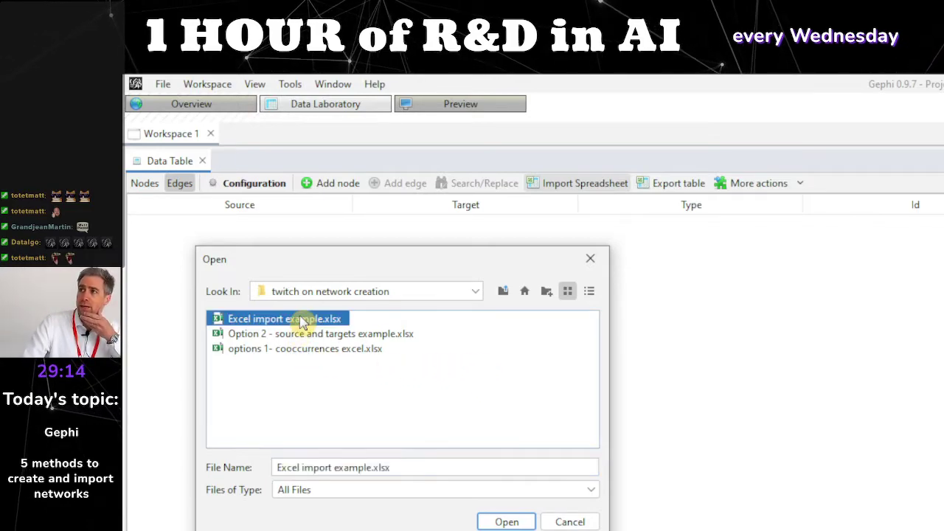
pyautogui.moveTo(329, 270); pyautogui.dragTo(364, 229)
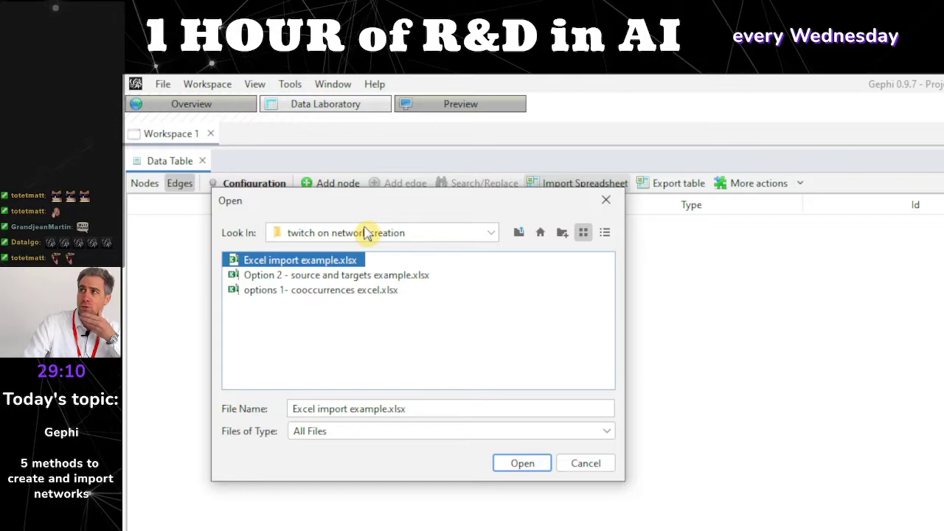
pyautogui.click(530, 465)
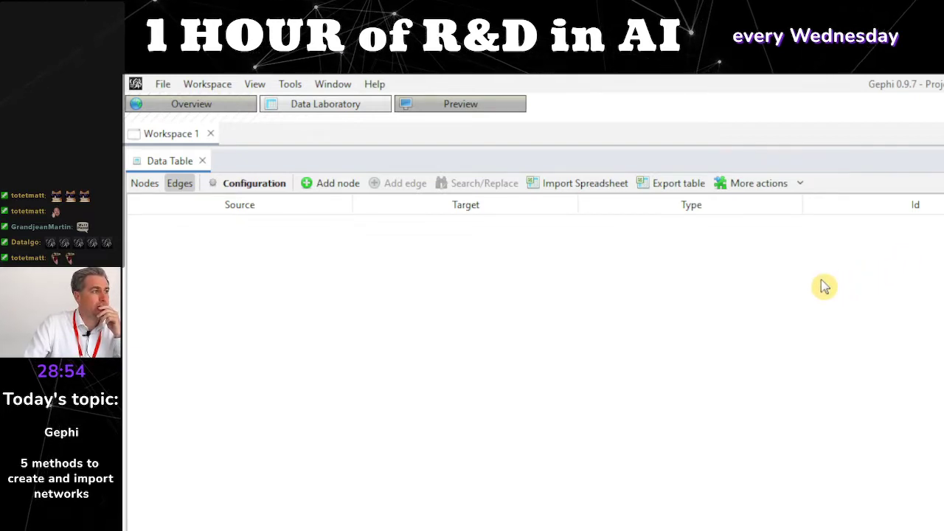
# - Display the Nodes table, and switch to Excel to close the Excel import example.xlsx workbook
pyautogui.click(155, 183)
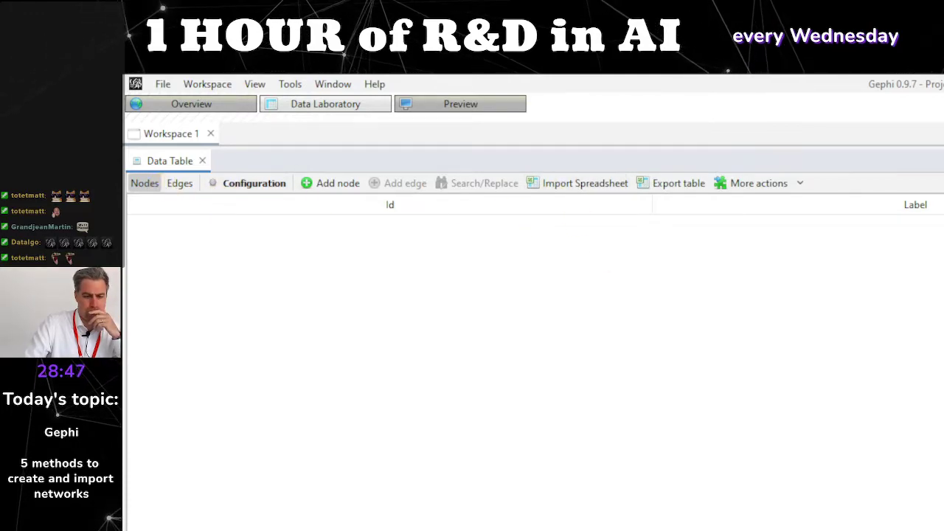
pyautogui.hotkey('alt', 'Tab')
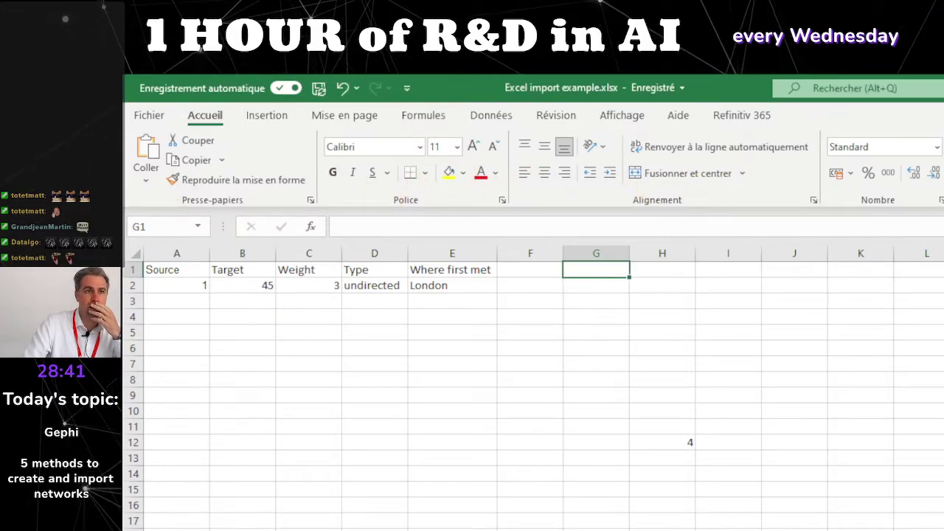
pyautogui.hotkey('alt', 'F4')
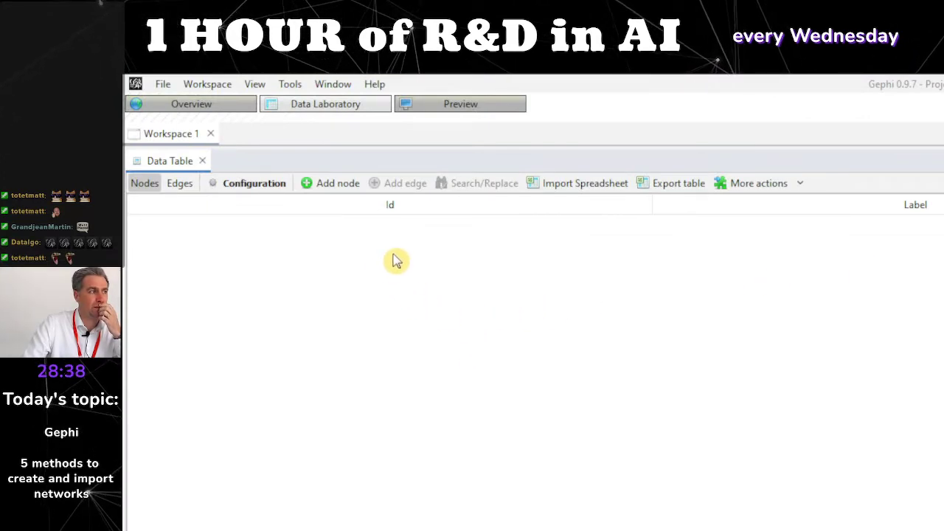
# - Open Excel import example.xlsx for spreadsheet import in Gephi and move the import wizard so the Nodes sheet preview is in view
pyautogui.click(564, 187)
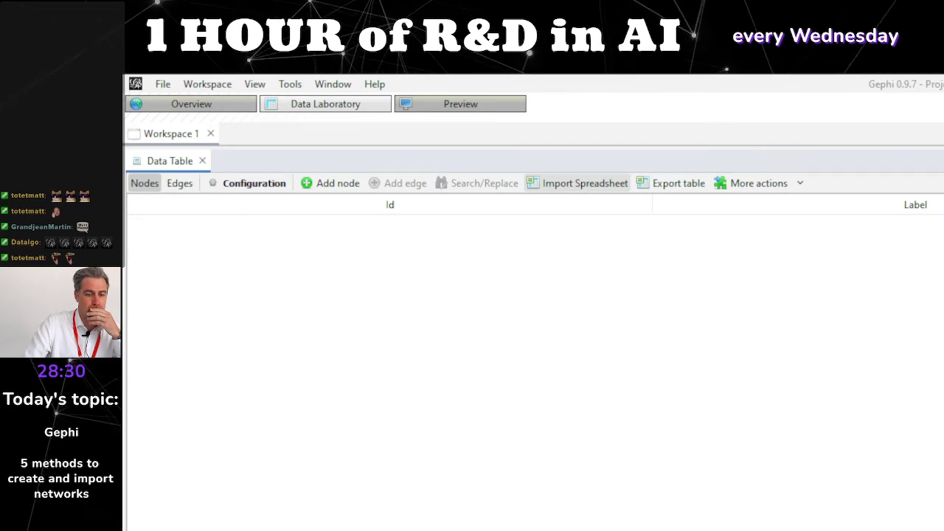
pyautogui.moveTo(432, 249); pyautogui.dragTo(307, 262)
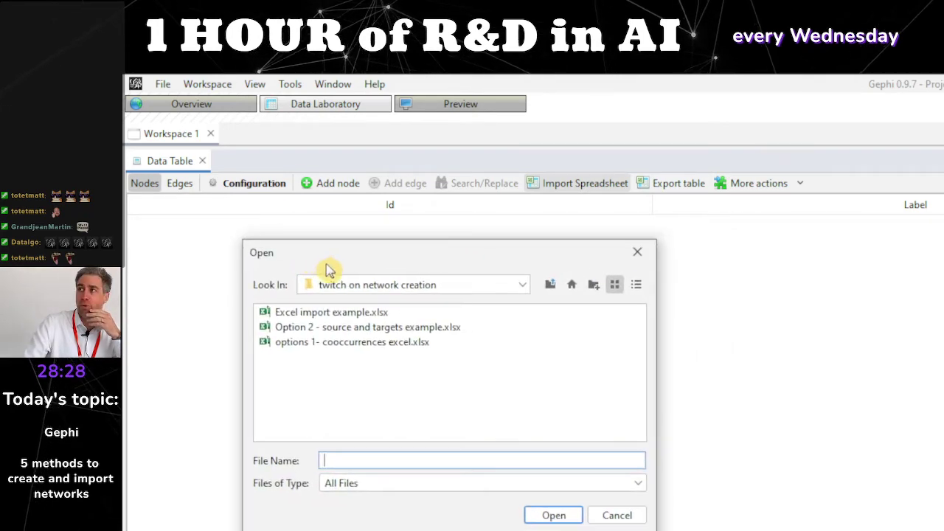
pyautogui.click(343, 311)
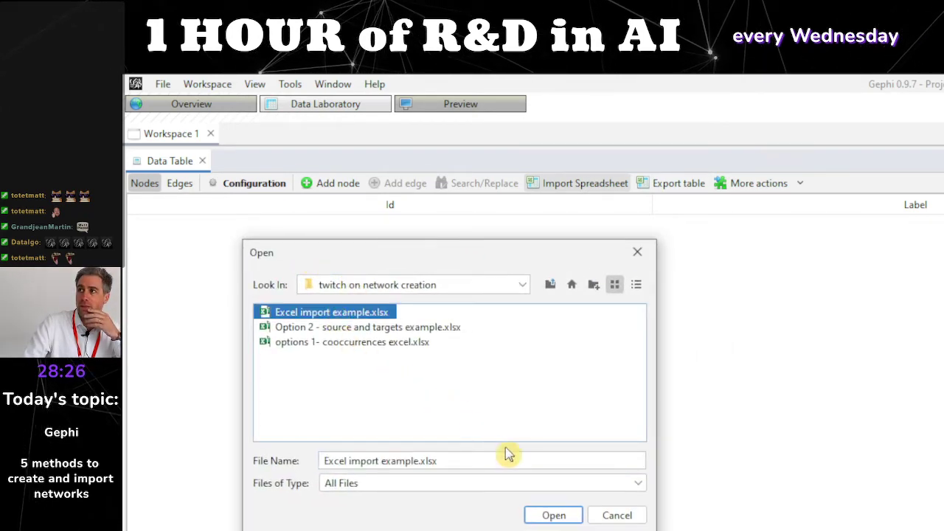
pyautogui.click(552, 517)
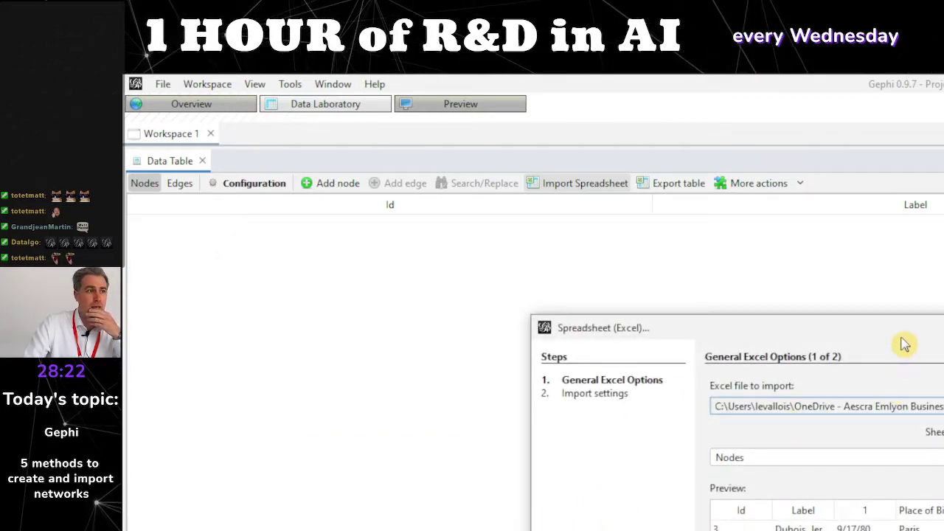
pyautogui.moveTo(904, 332); pyautogui.dragTo(528, 247)
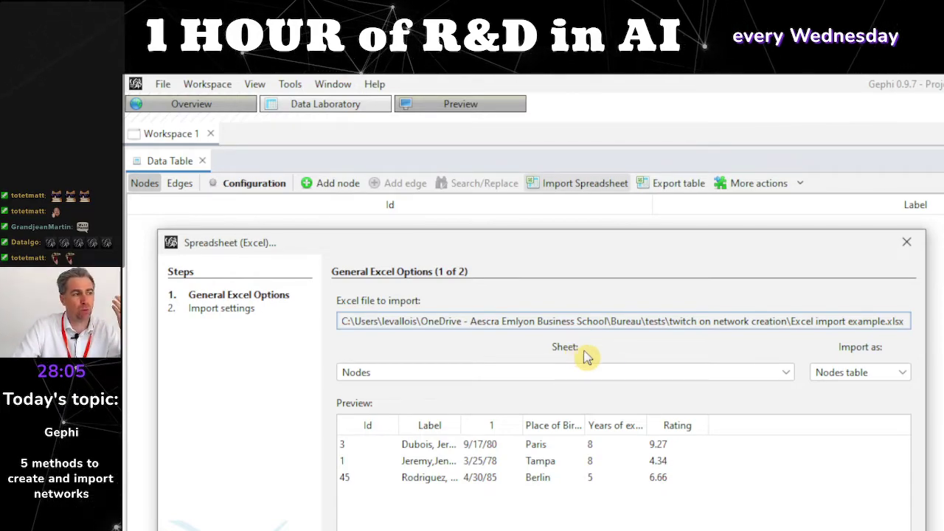
# - Preview the workbook's Edges sheet in the import wizard, and set the sheet back to Nodes
pyautogui.click(638, 372)
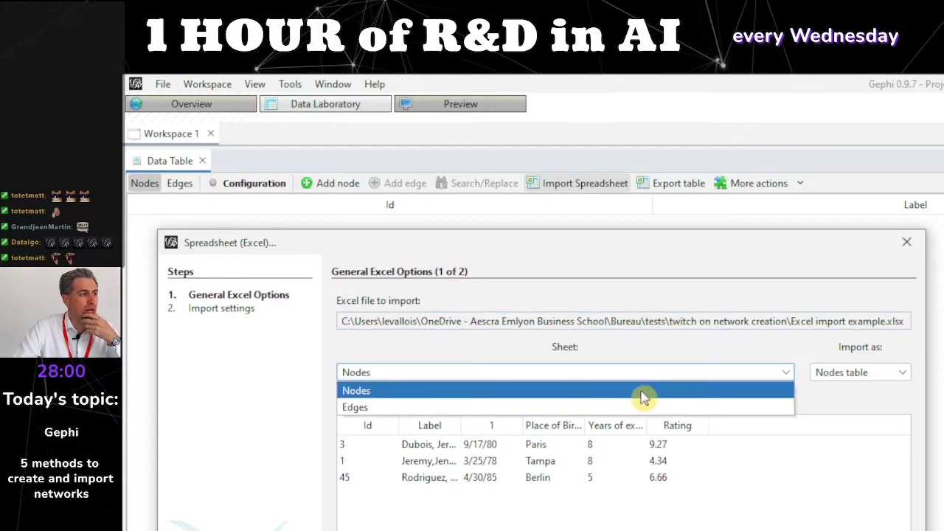
pyautogui.click(638, 393)
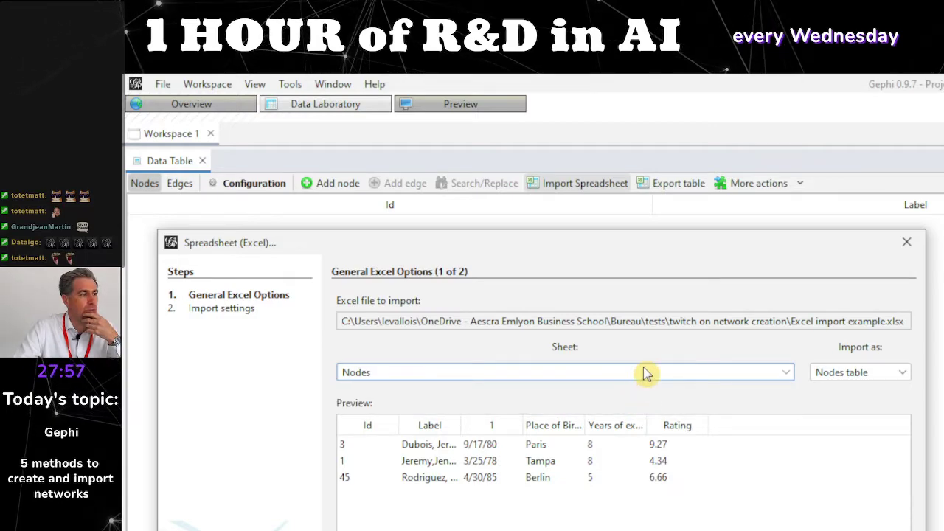
pyautogui.click(643, 373)
pyautogui.click(646, 406)
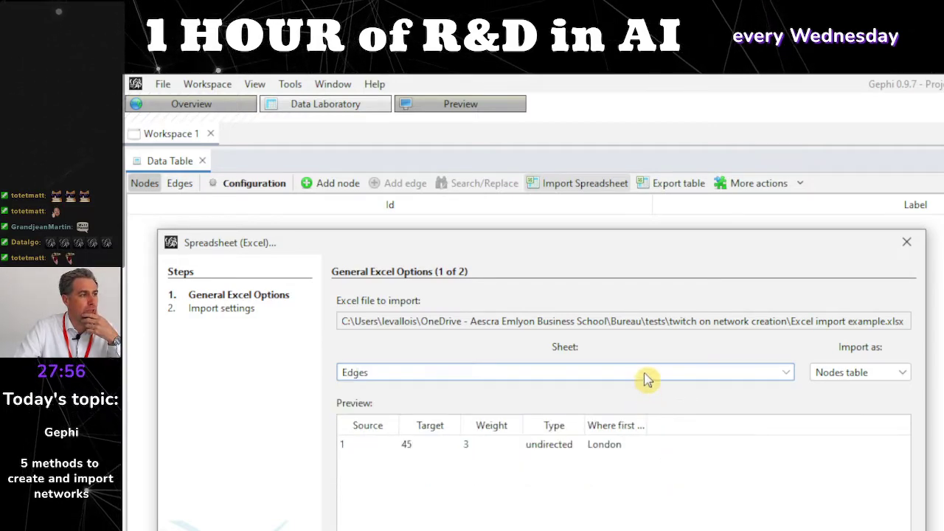
pyautogui.click(646, 377)
pyautogui.click(643, 392)
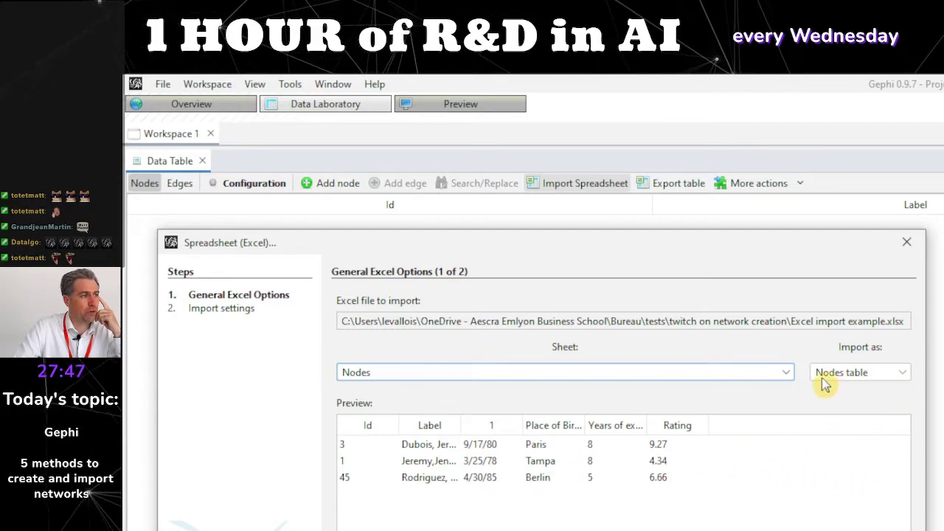
# - Try importing the Nodes sheet as an Edges table, and set the import type back to Nodes table
pyautogui.click(871, 377)
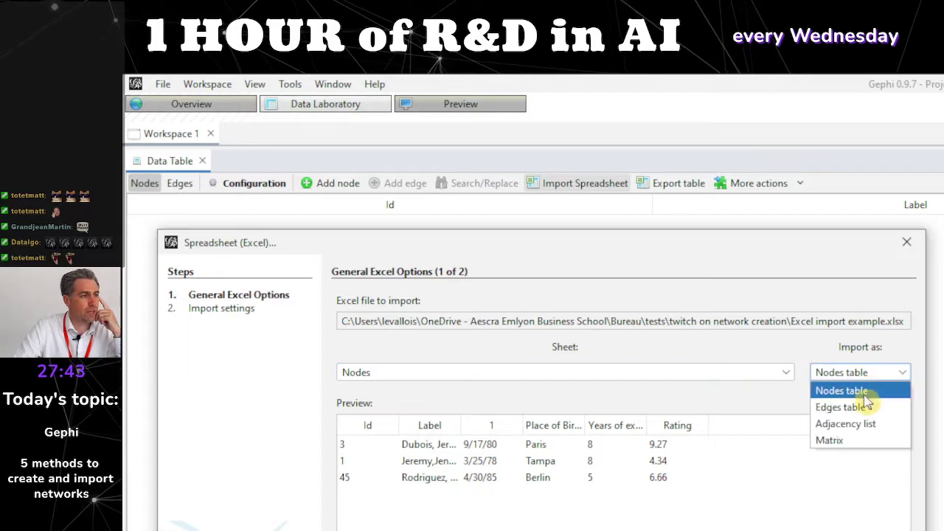
pyautogui.click(864, 409)
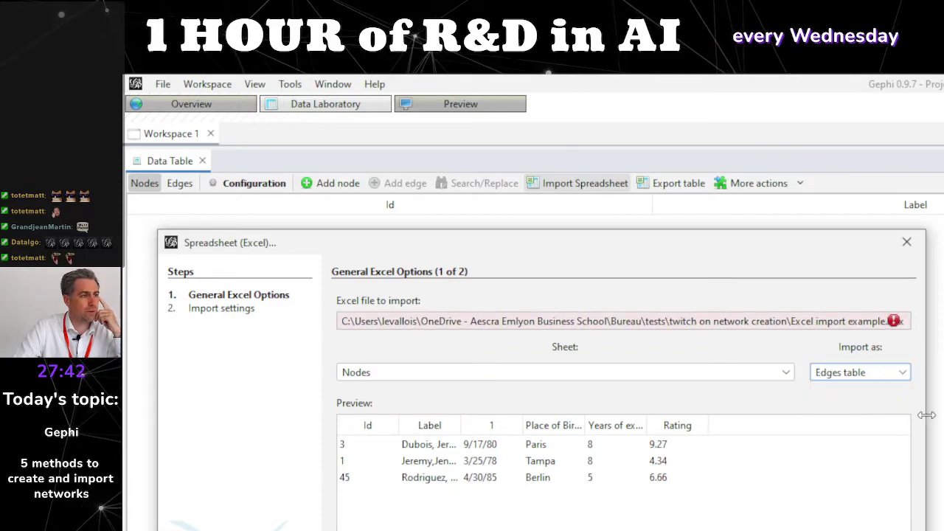
pyautogui.click(894, 380)
pyautogui.click(889, 391)
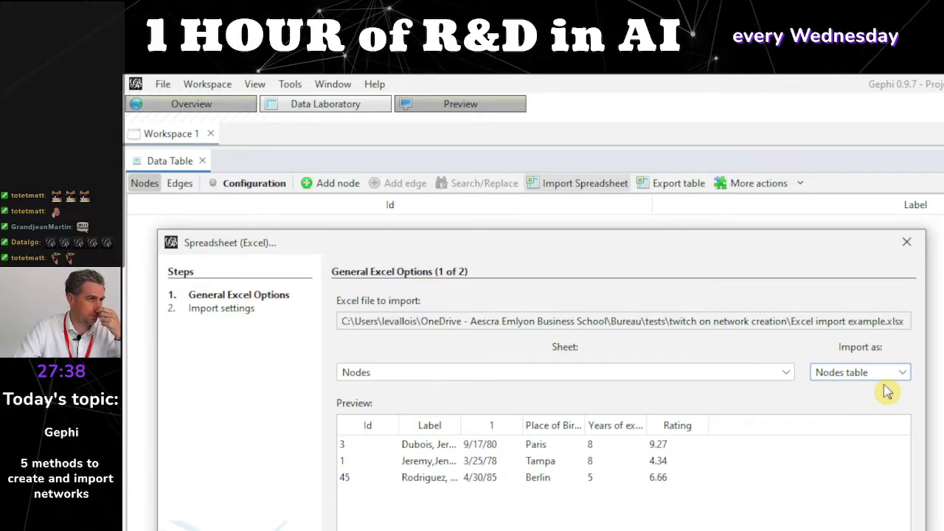
pyautogui.click(884, 372)
pyautogui.click(880, 406)
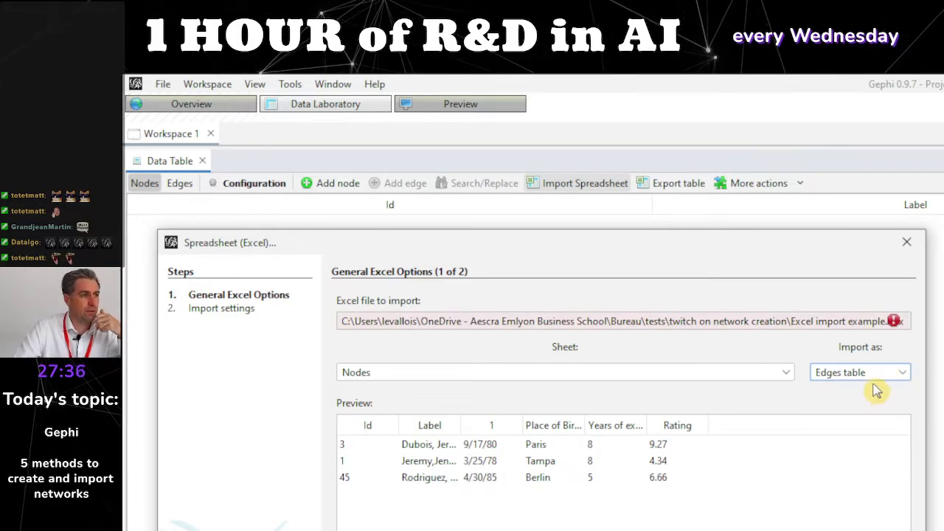
pyautogui.click(880, 374)
pyautogui.click(876, 391)
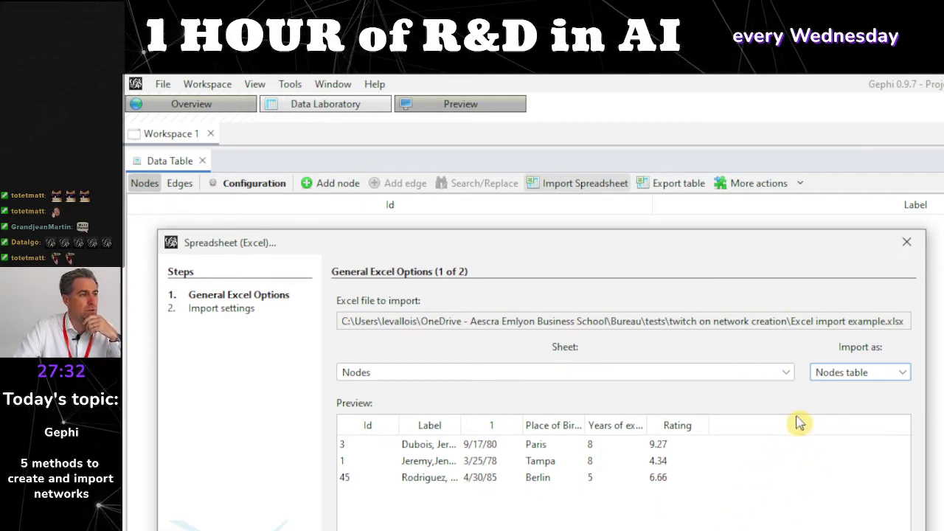
pyautogui.click(829, 375)
pyautogui.click(830, 408)
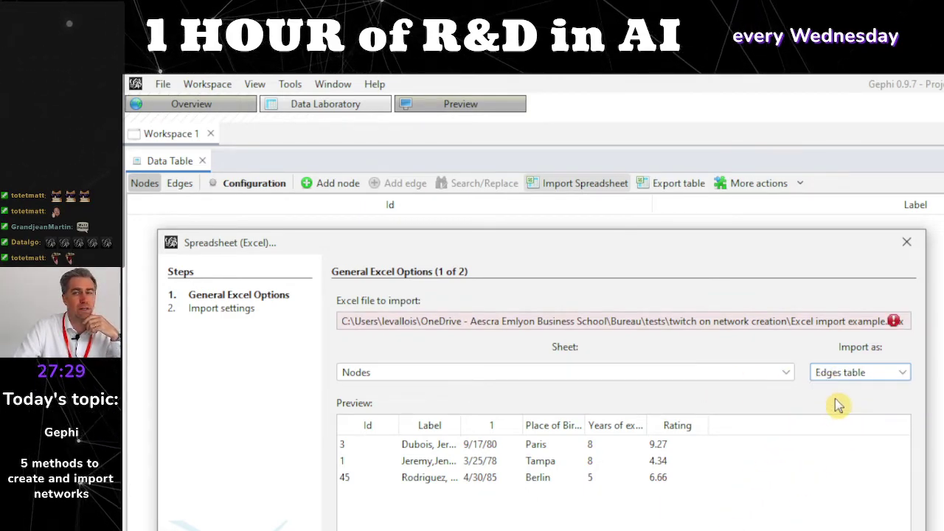
pyautogui.click(854, 369)
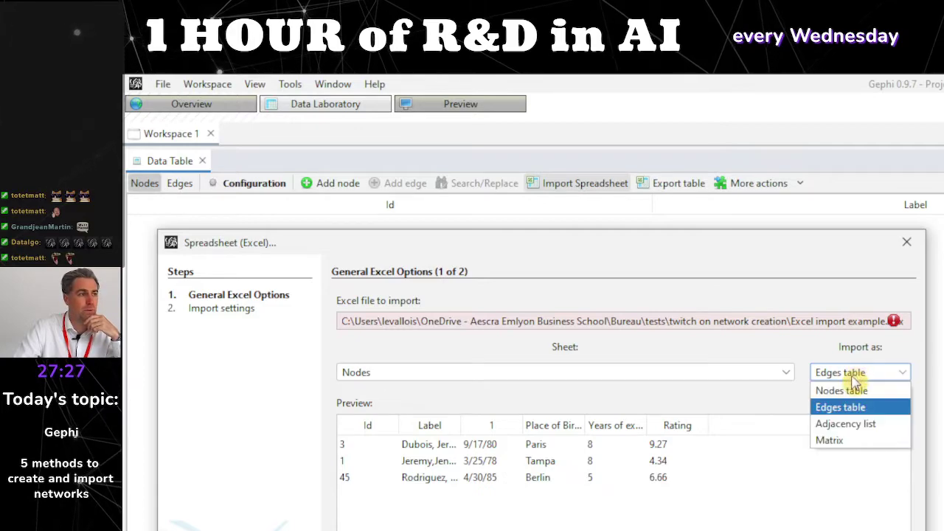
pyautogui.click(842, 391)
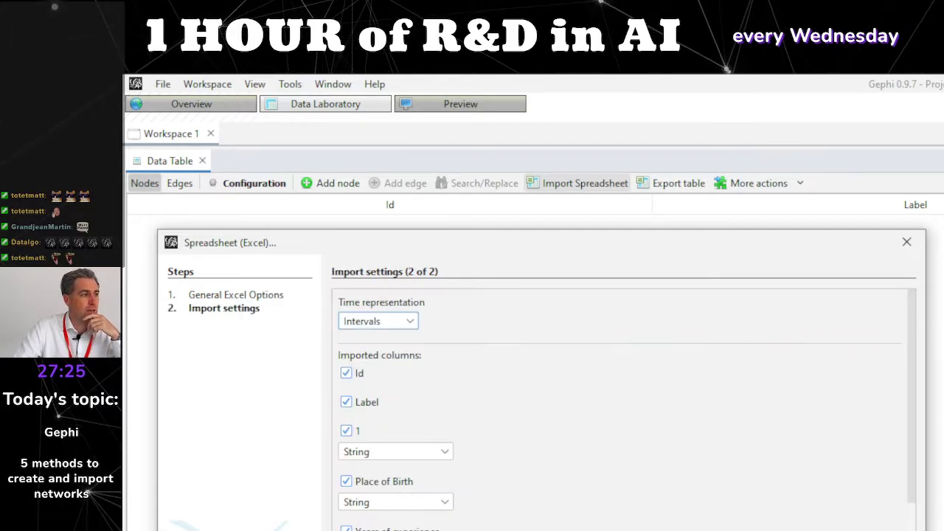
# - Advance to the import settings for the Nodes sheet and review its imported columns and their data types
pyautogui.click(736, 504)
pyautogui.scroll(-1, 746, 439)
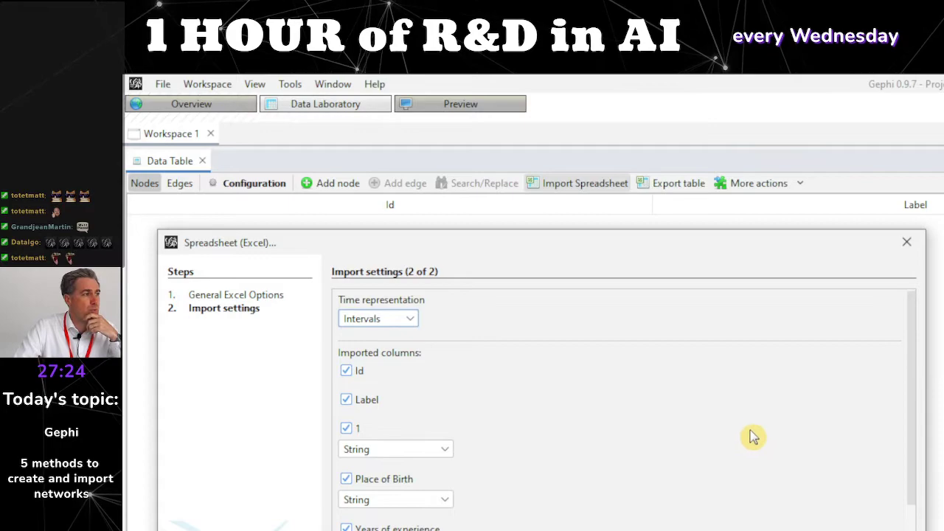
pyautogui.scroll(-2, 758, 428)
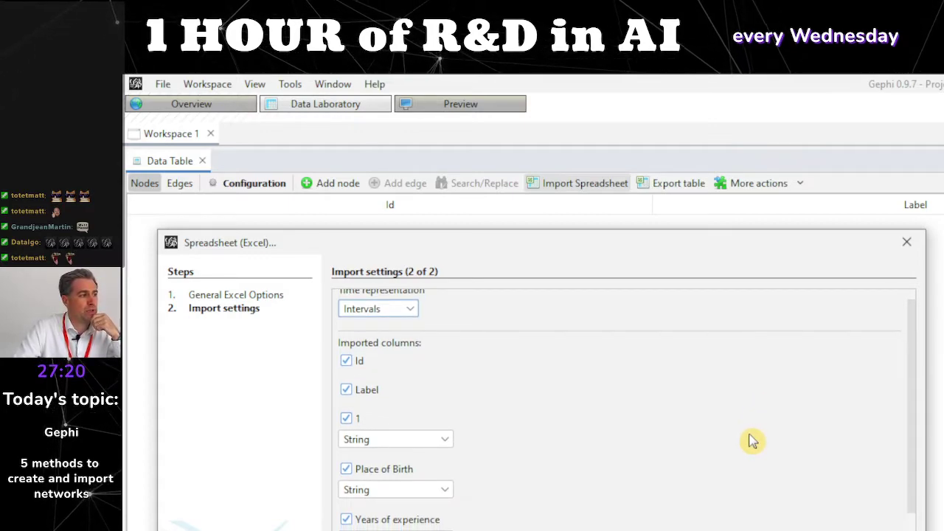
pyautogui.scroll(-5, 750, 440)
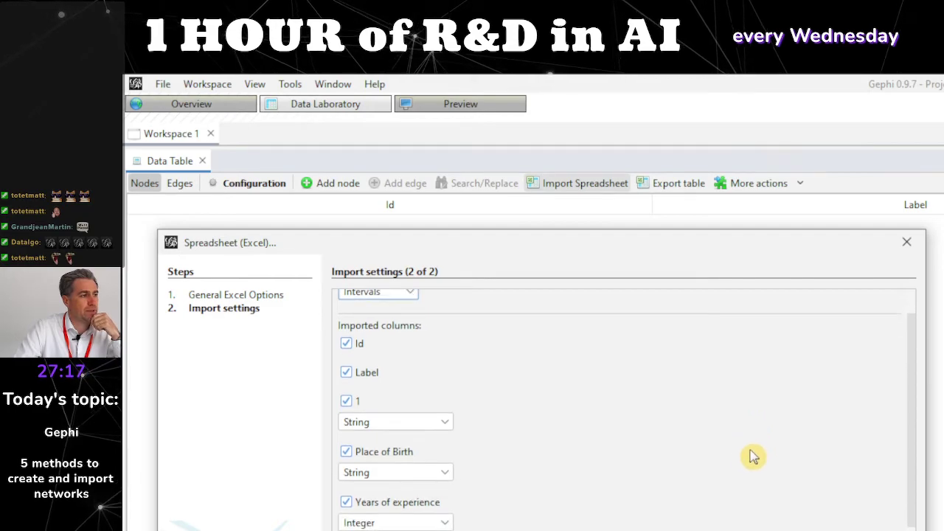
pyautogui.scroll(-2, 777, 472)
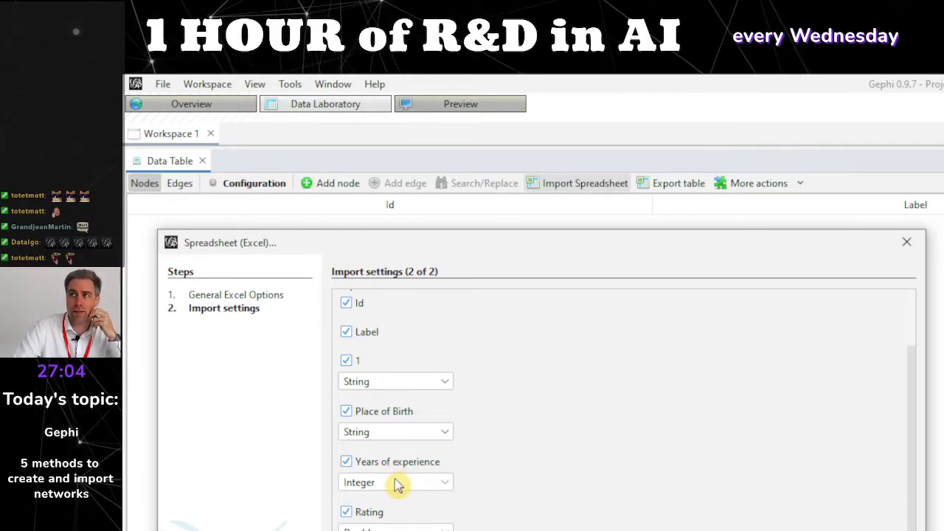
# - Try the String data type for the Years of experience column, and set it back to Integer
pyautogui.click(399, 487)
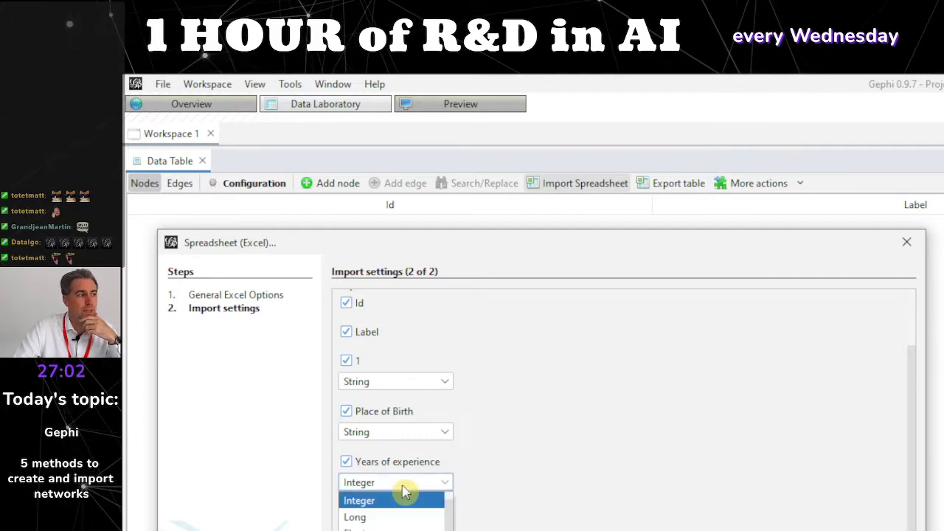
pyautogui.click(402, 498)
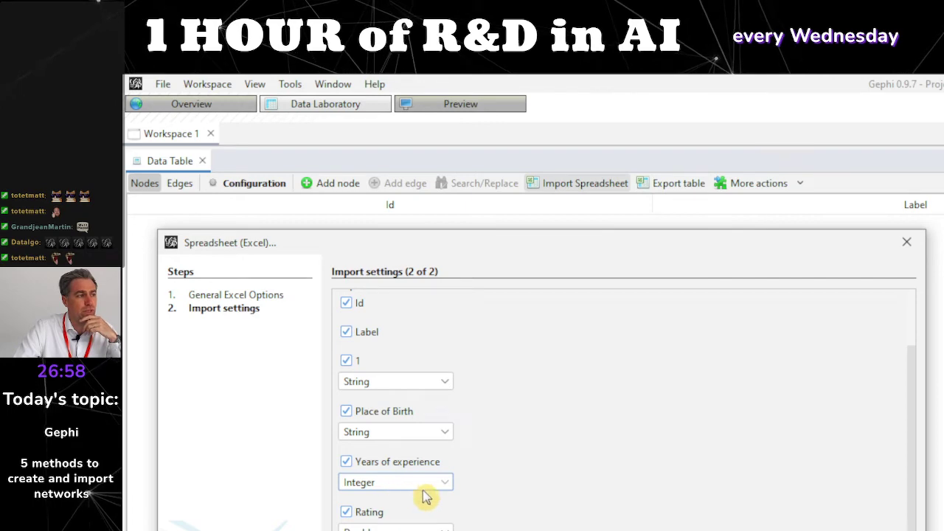
pyautogui.click(402, 486)
pyautogui.scroll(1, 413, 515)
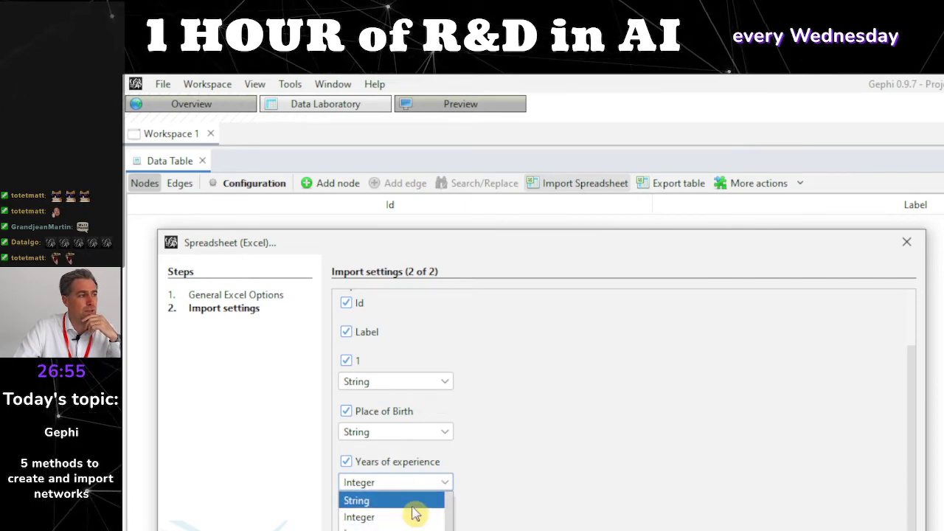
pyautogui.click(413, 501)
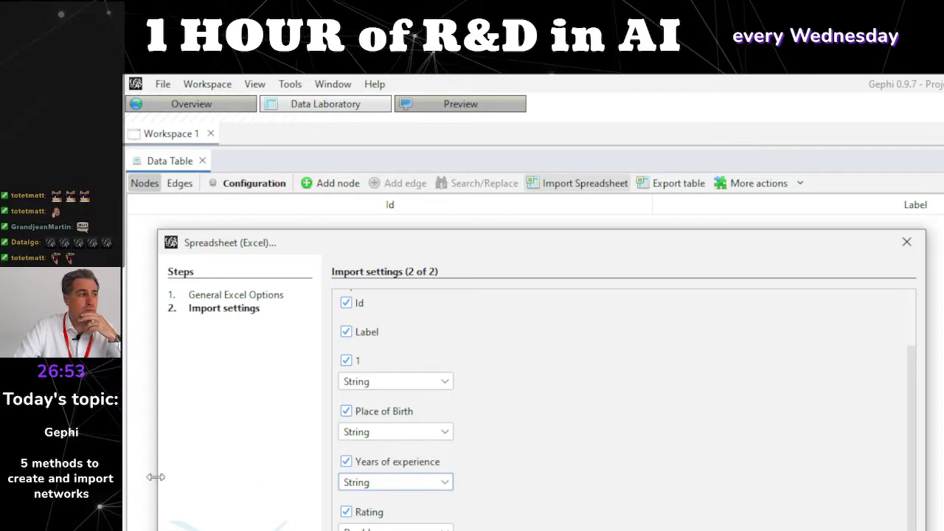
pyautogui.click(407, 484)
pyautogui.click(406, 519)
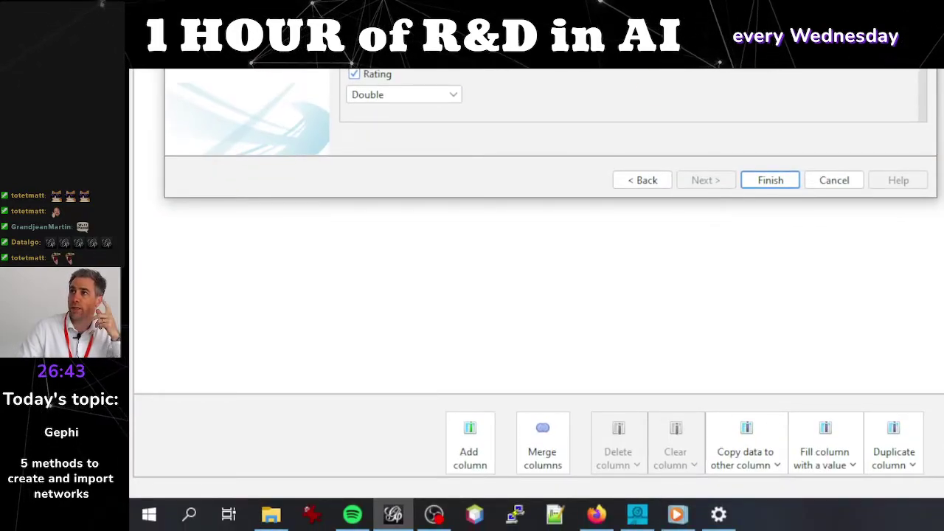
# - Review the data types offered for Rating, keep Double, and finish importing the Nodes sheet by appending it to the existing workspace
pyautogui.click(453, 101)
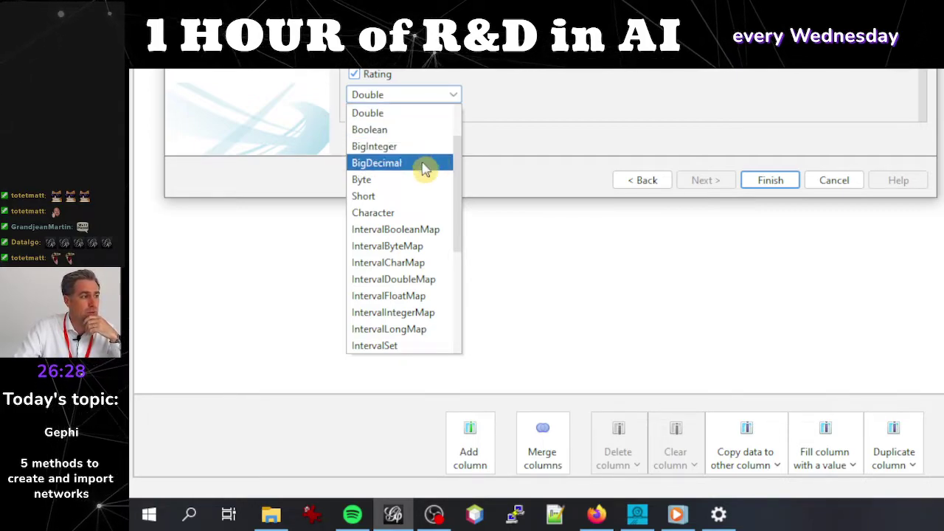
pyautogui.scroll(-4, 417, 196)
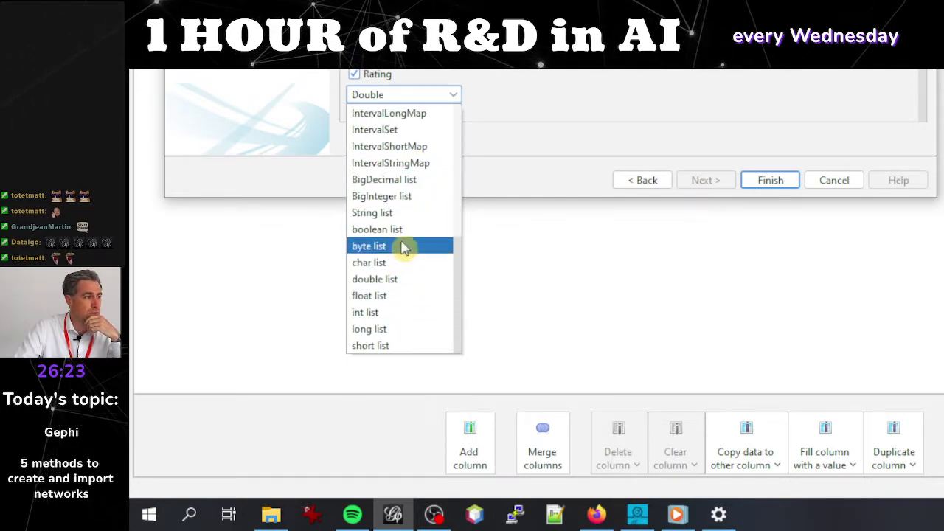
pyautogui.scroll(6, 439, 199)
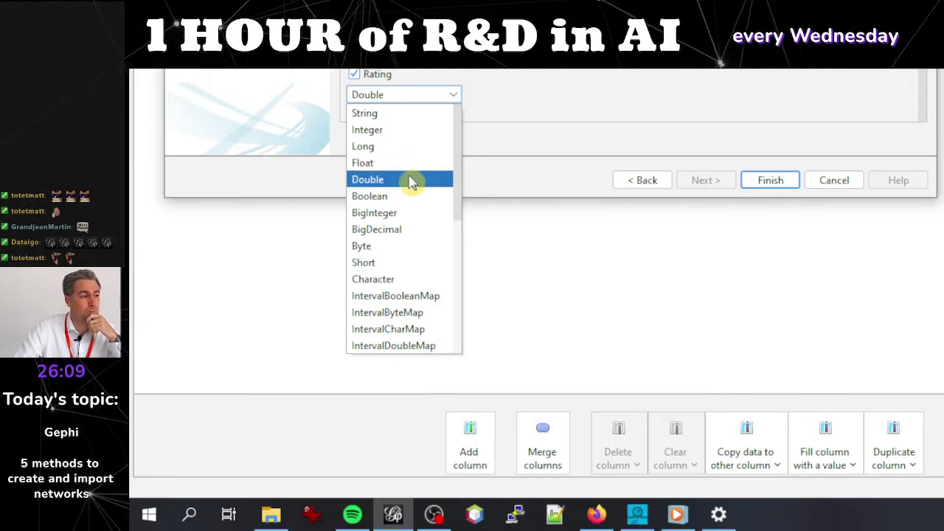
pyautogui.click(411, 180)
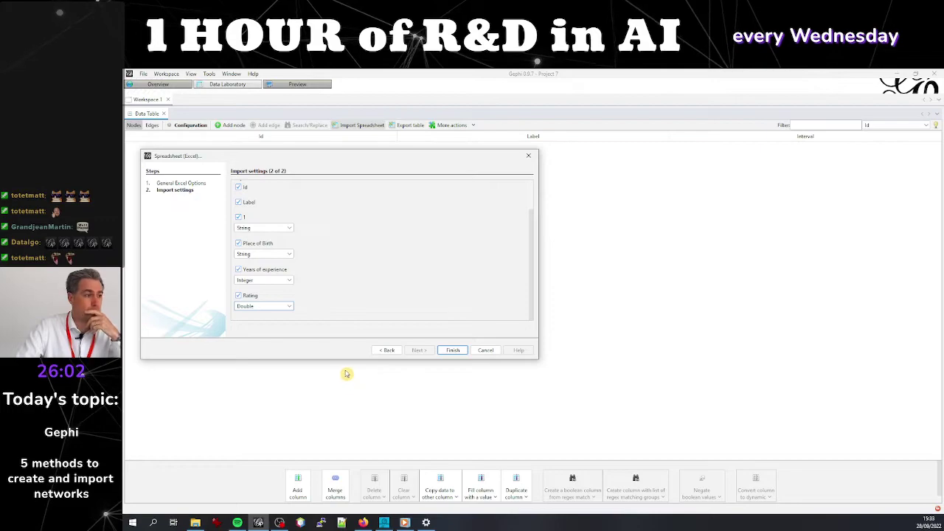
pyautogui.click(450, 353)
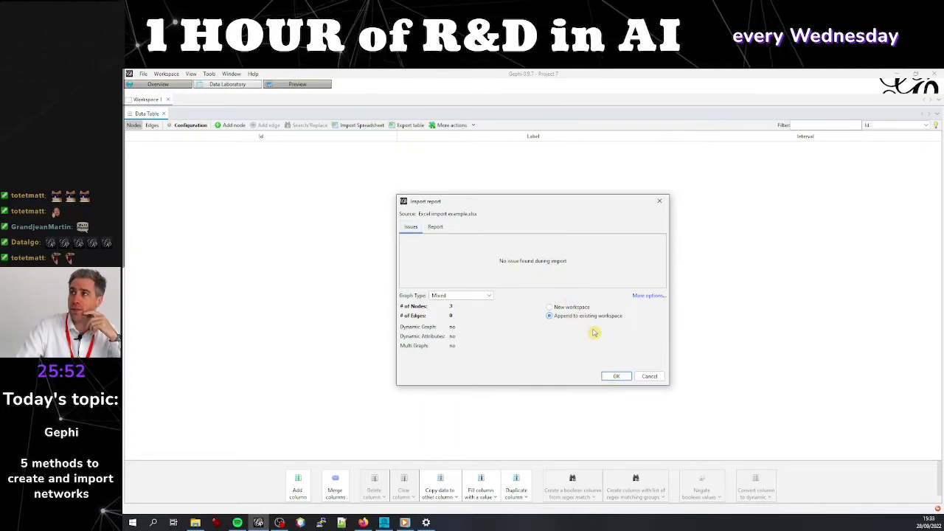
pyautogui.click(616, 377)
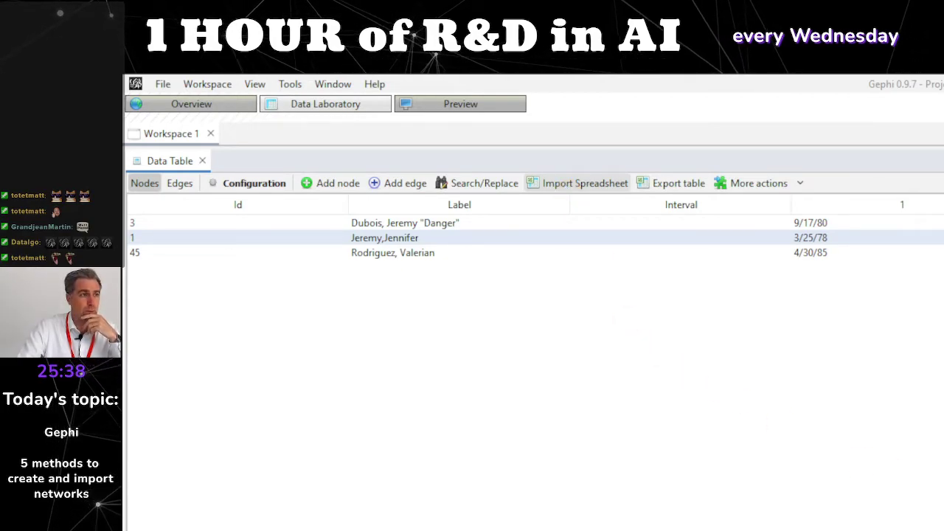
# - Open Excel import example.xlsx for another spreadsheet import and move the wizard so it is fully in view
pyautogui.click(360, 239)
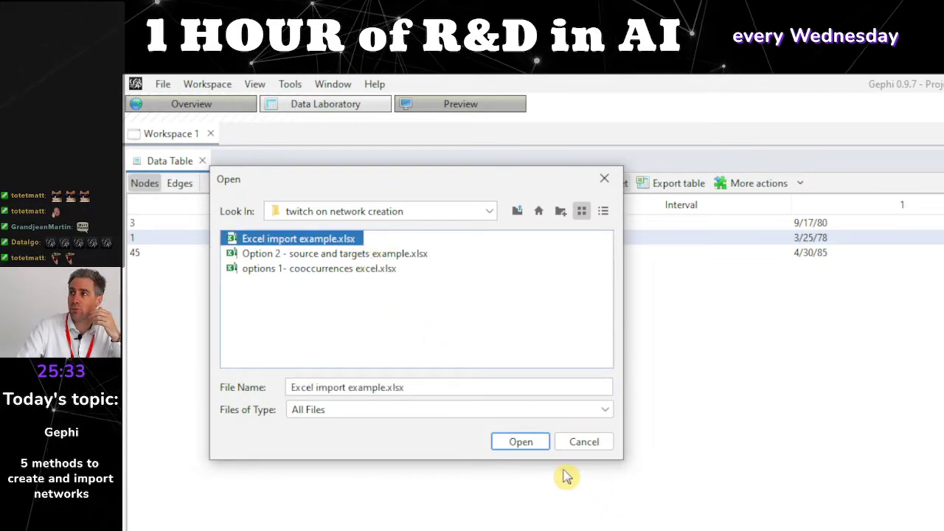
pyautogui.click(533, 444)
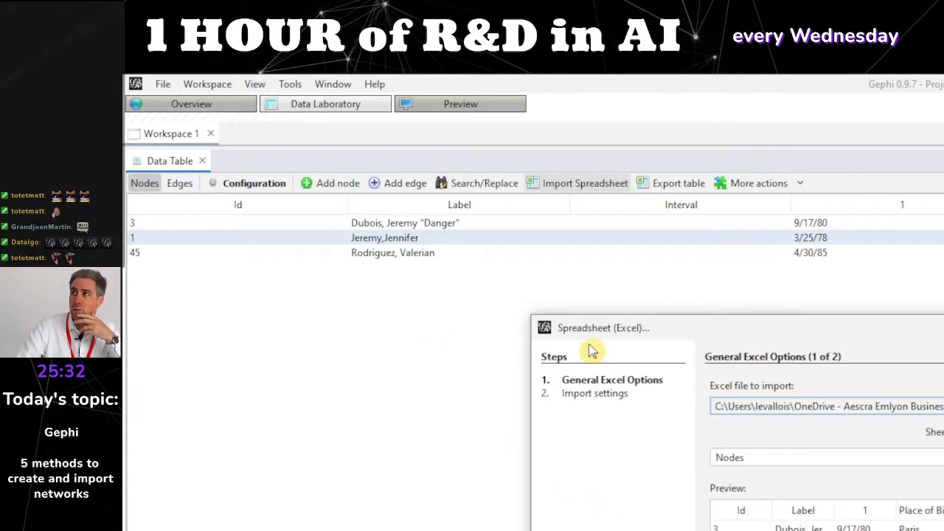
pyautogui.moveTo(628, 329); pyautogui.dragTo(248, 110)
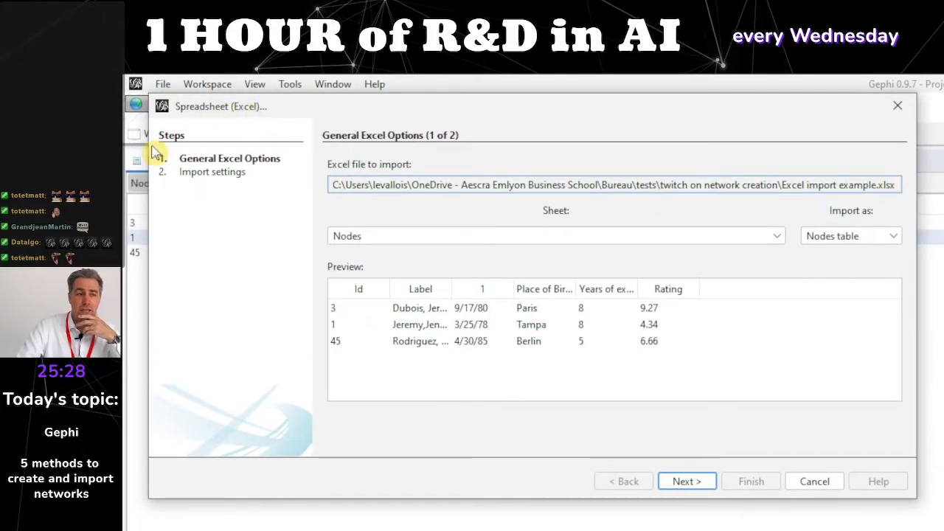
# - Choose the Edges sheet, set it to import as an Edges table, and advance to its import settings
pyautogui.click(352, 240)
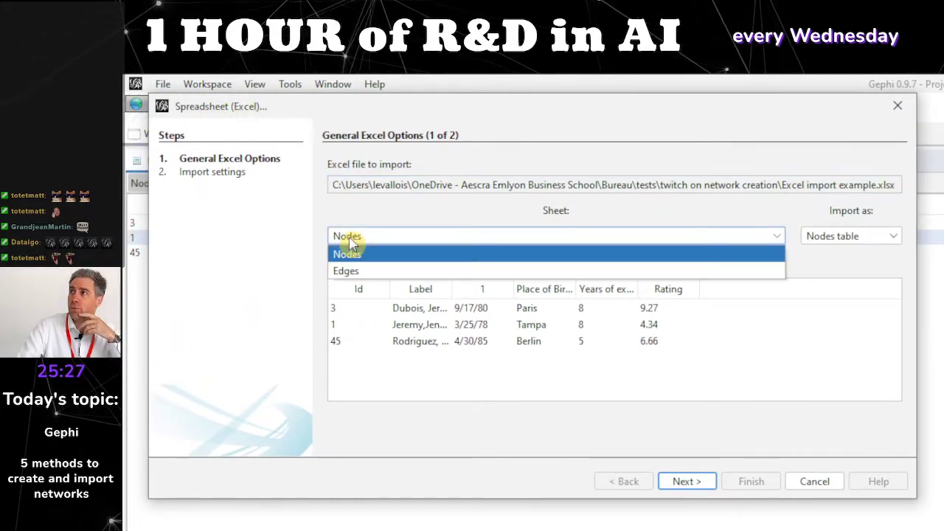
pyautogui.click(352, 271)
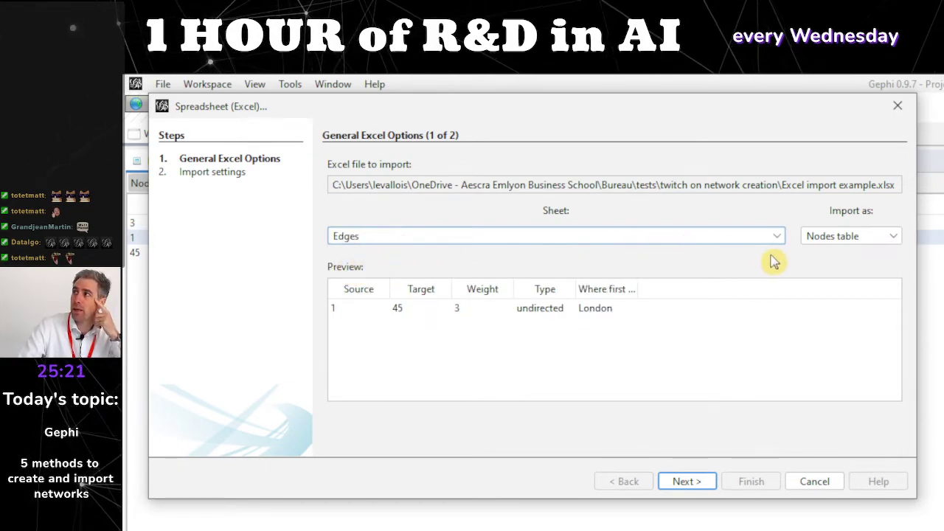
pyautogui.click(847, 246)
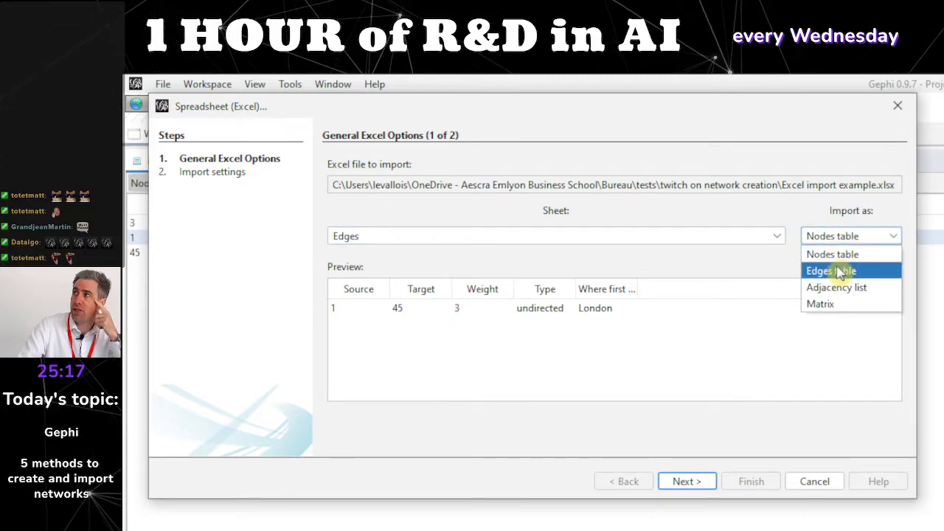
pyautogui.click(840, 272)
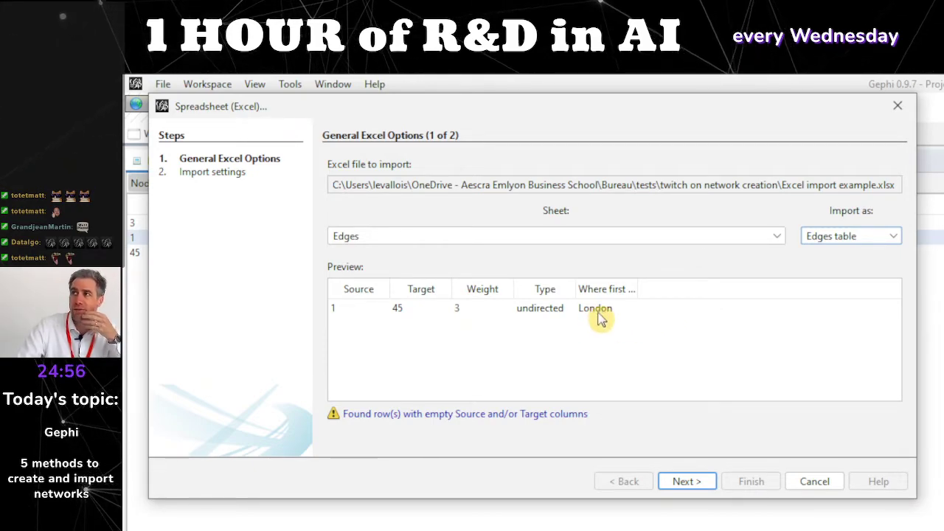
pyautogui.click(701, 484)
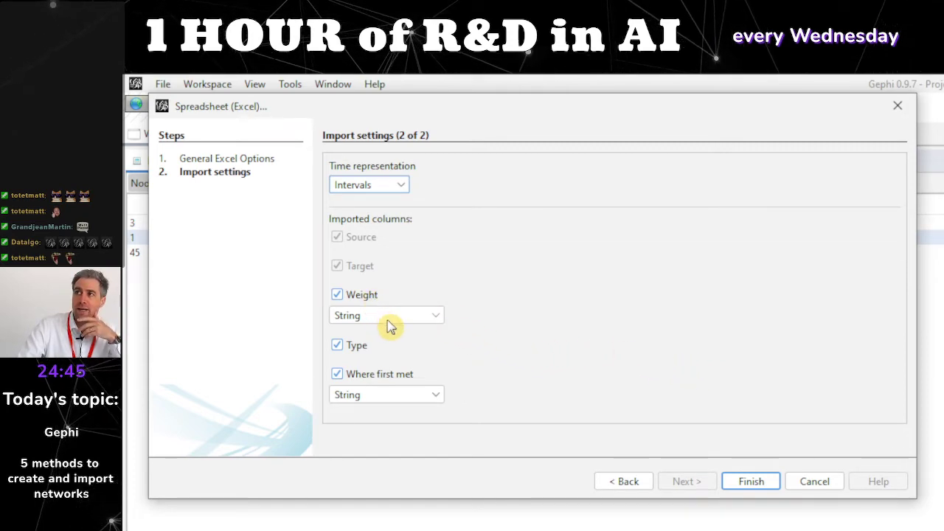
# - Set the Weight column of the Edges sheet to the Float data type, recheck the general Excel options, and finish the import wizard
pyautogui.click(436, 317)
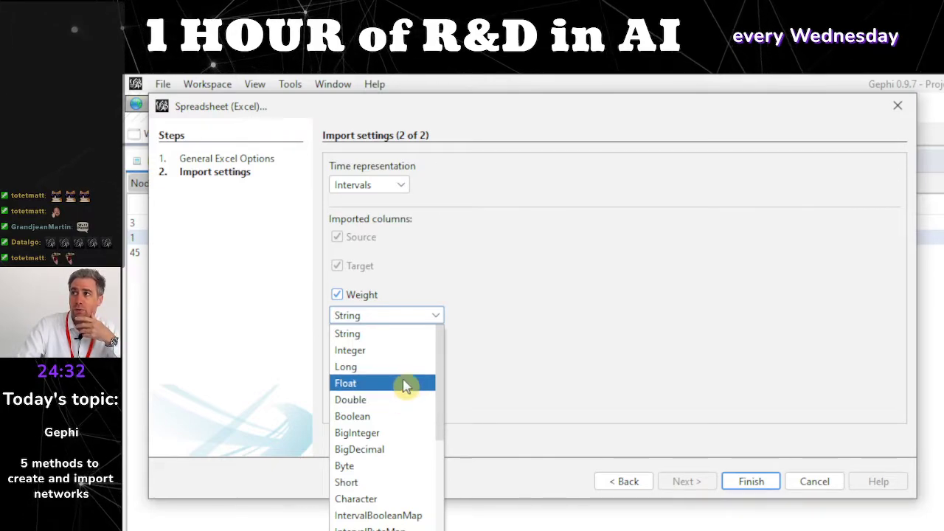
pyautogui.click(406, 385)
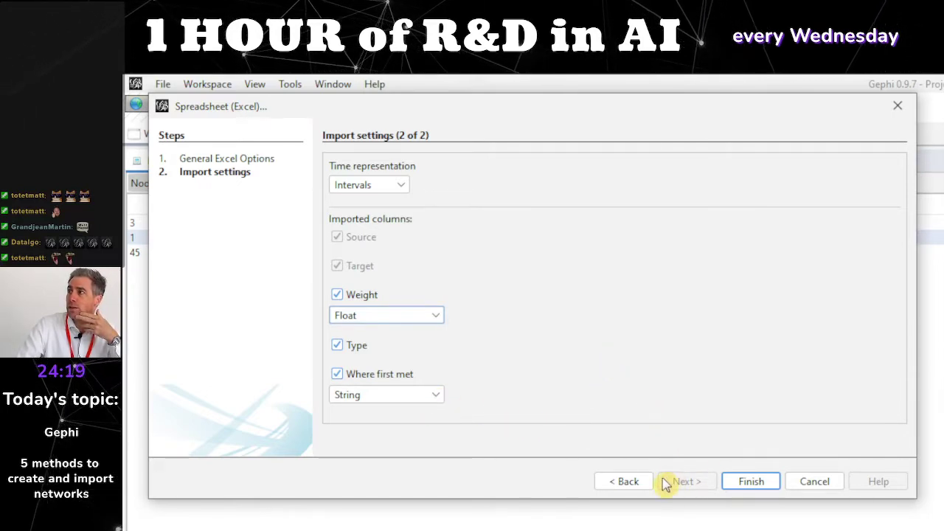
pyautogui.click(625, 482)
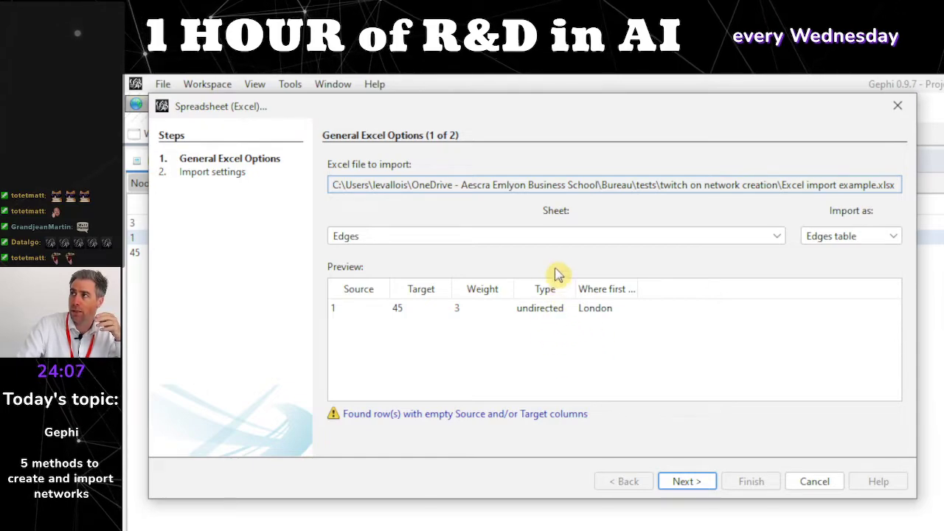
pyautogui.click(689, 482)
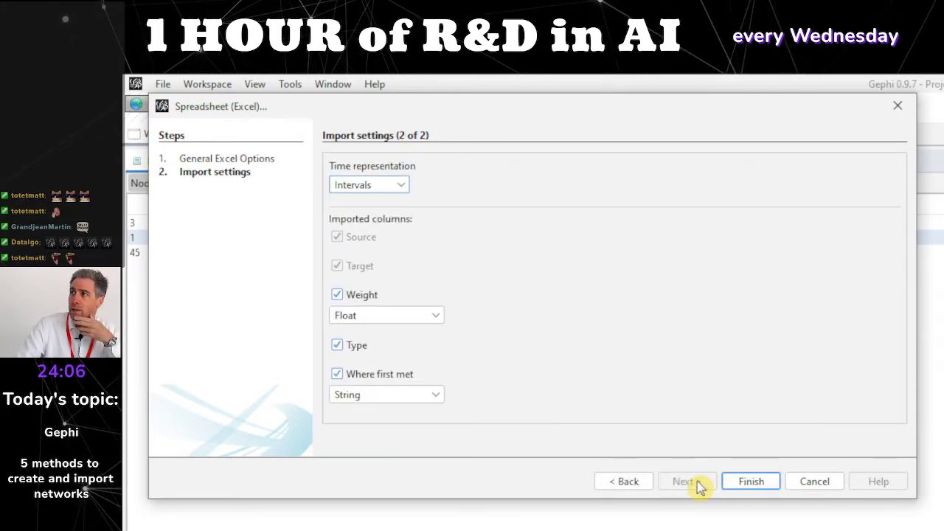
pyautogui.click(752, 482)
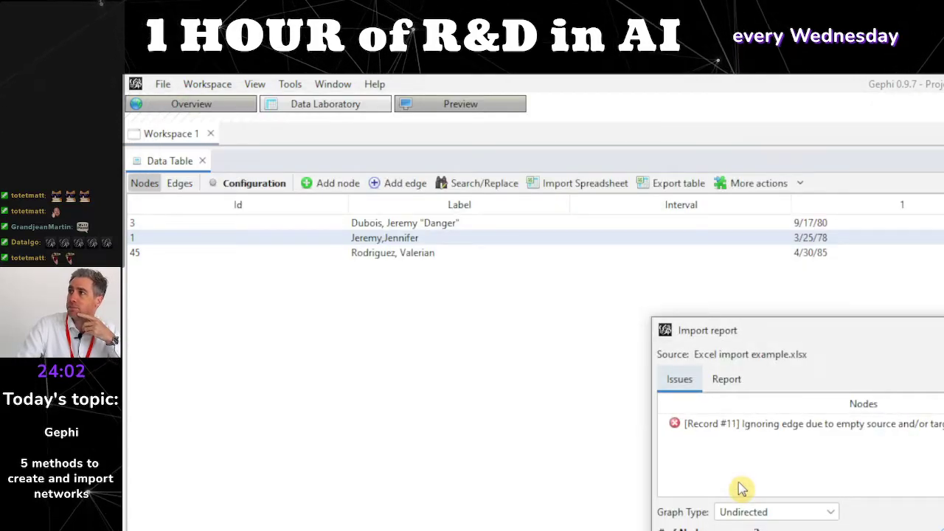
# - Try appending the Edges sheet to the existing workspace, then close the import report
pyautogui.moveTo(802, 318); pyautogui.dragTo(525, 207)
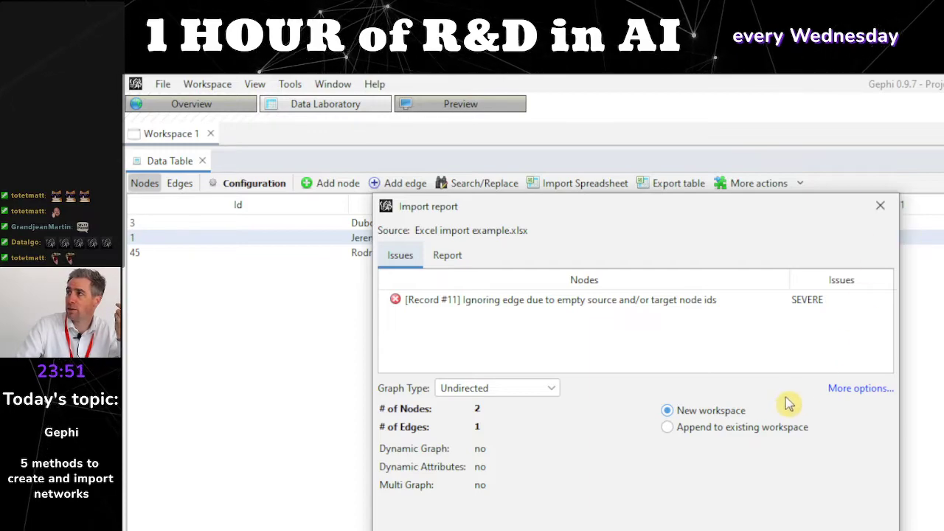
pyautogui.click(733, 434)
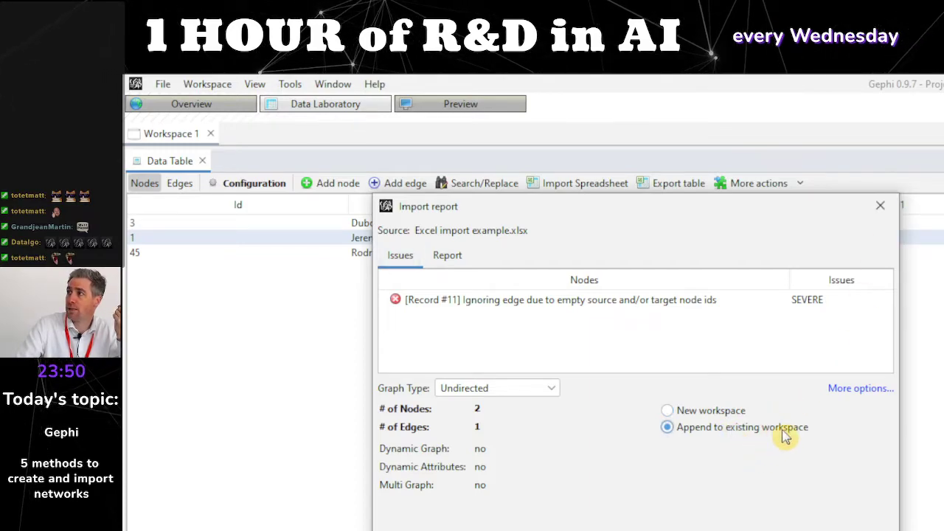
pyautogui.click(881, 206)
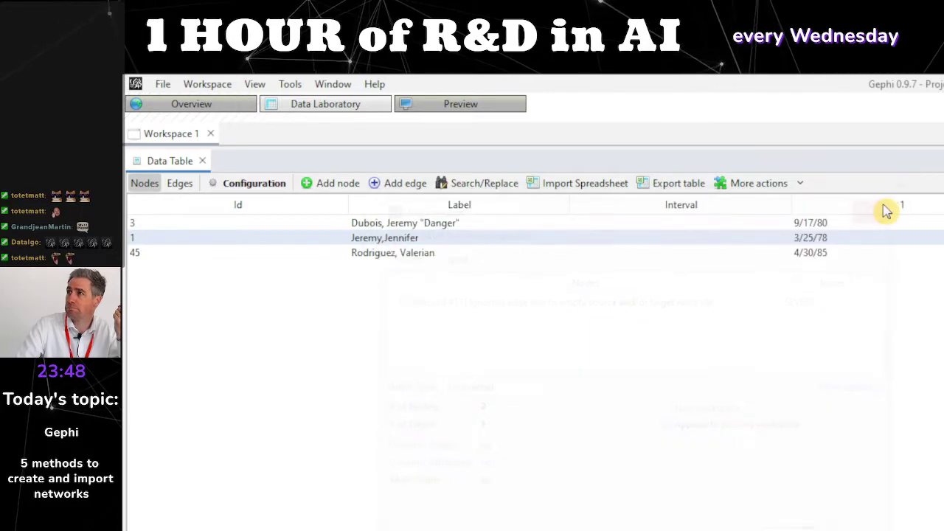
# - Check the Edges and Nodes data tables of Workspace 1 for imported records
pyautogui.click(180, 184)
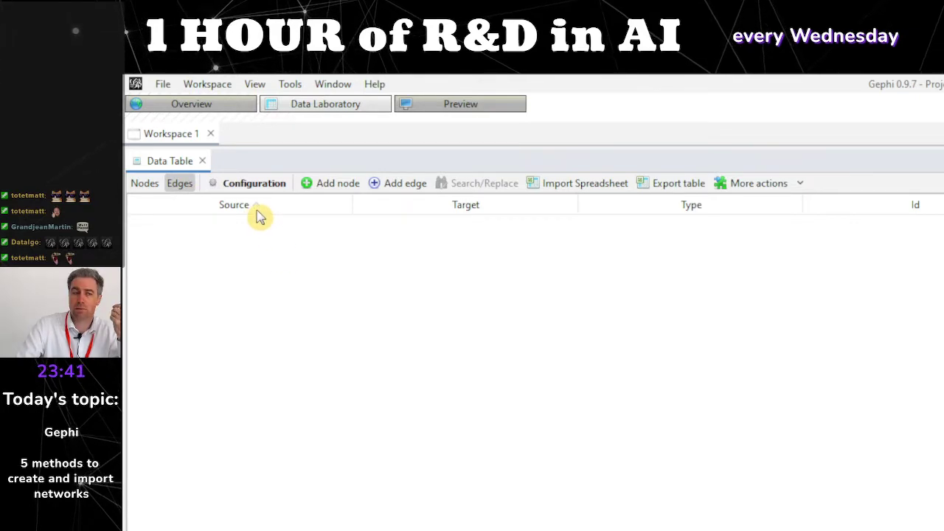
pyautogui.click(151, 188)
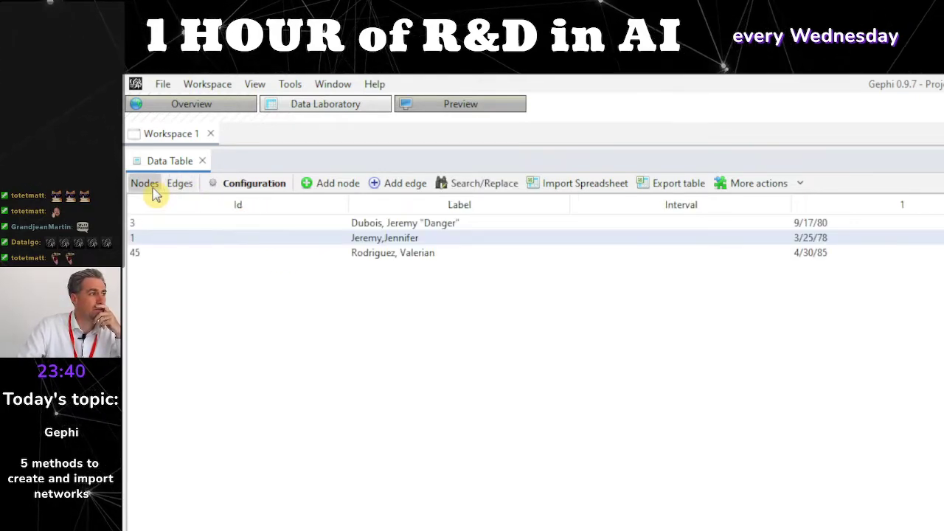
pyautogui.click(182, 190)
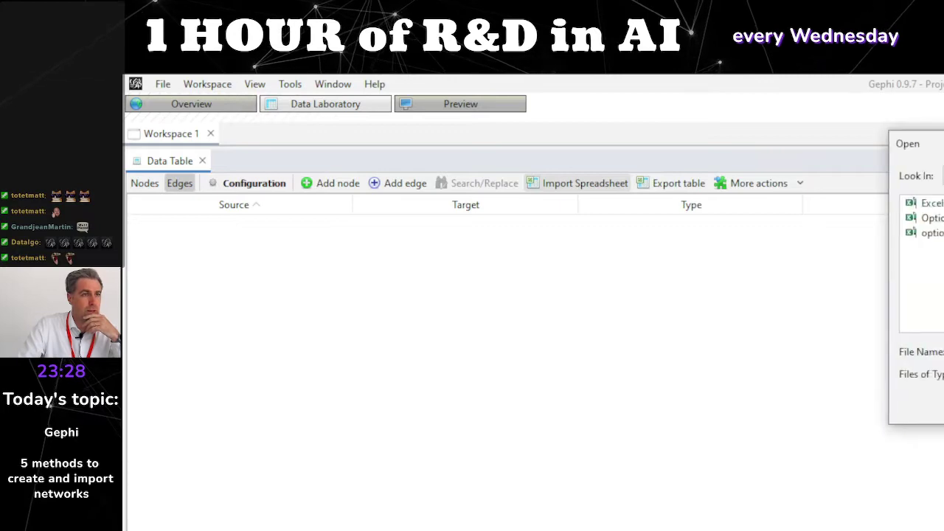
# - Open Excel import example.xlsx for a new spreadsheet import and move the wizard further into view
pyautogui.moveTo(943, 151); pyautogui.dragTo(501, 297)
pyautogui.click(516, 345)
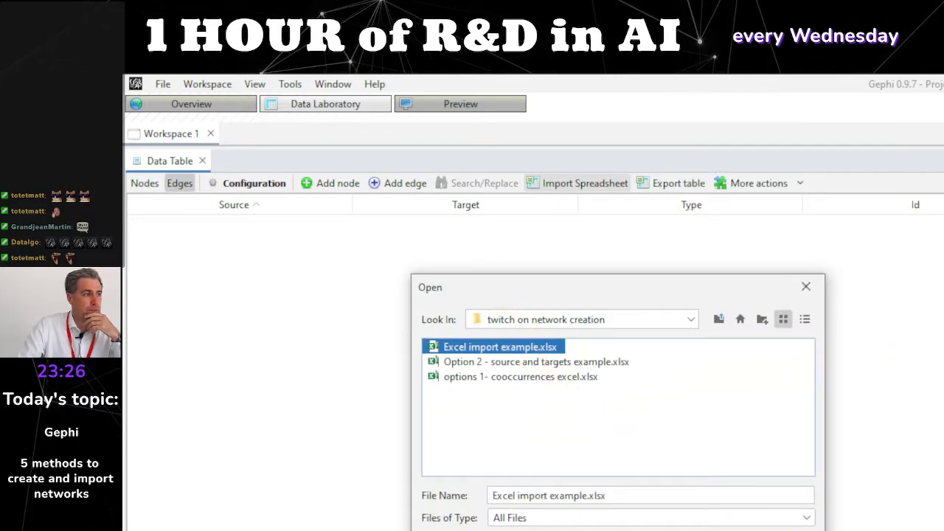
pyautogui.press('Return')
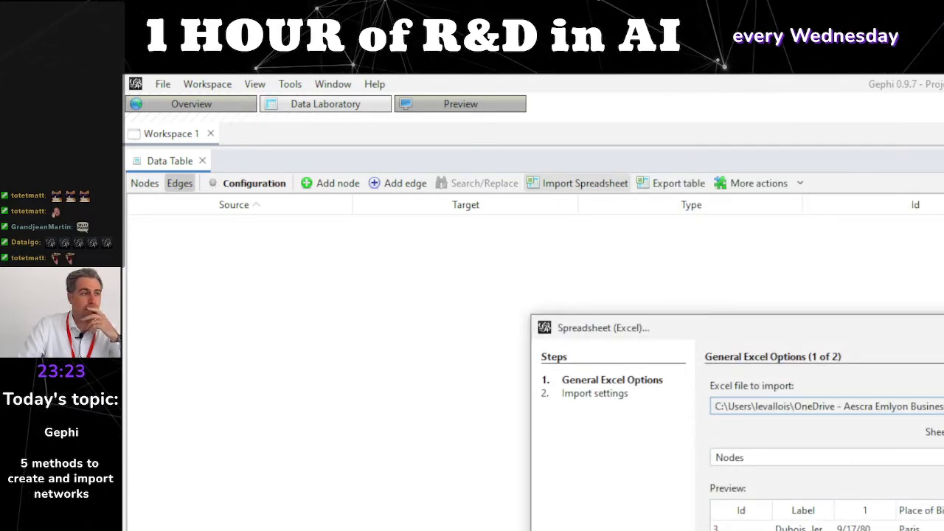
pyautogui.moveTo(943, 332); pyautogui.dragTo(809, 211)
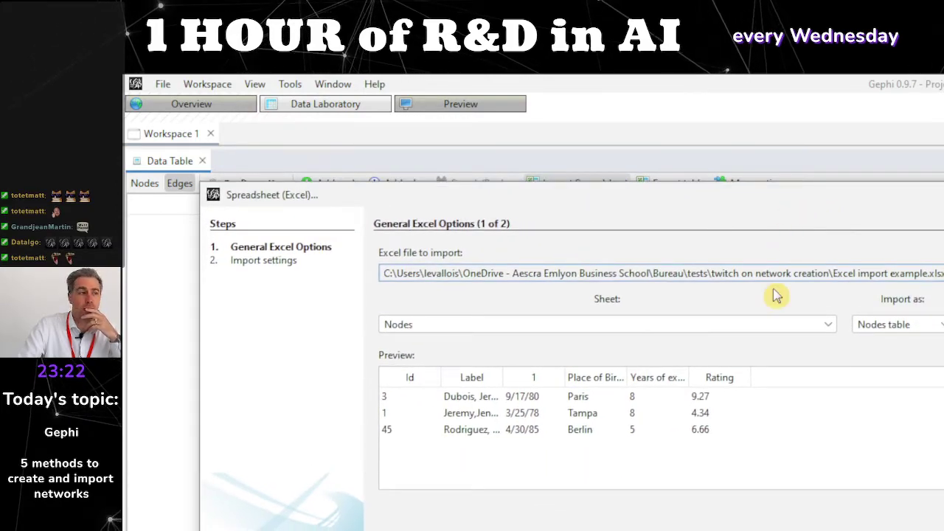
# - Choose the Edges sheet, import it as an Edges table, and advance to the import settings
pyautogui.click(768, 326)
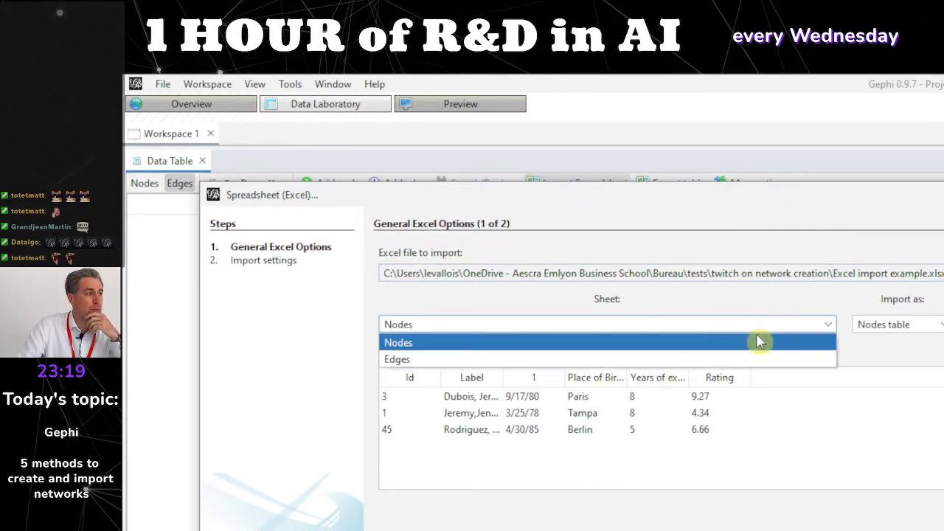
pyautogui.click(740, 360)
pyautogui.click(886, 328)
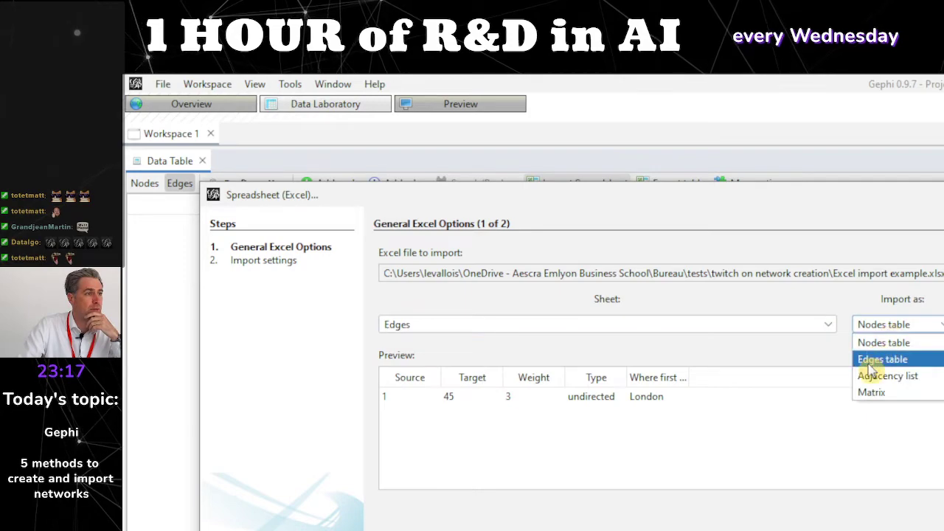
pyautogui.click(871, 361)
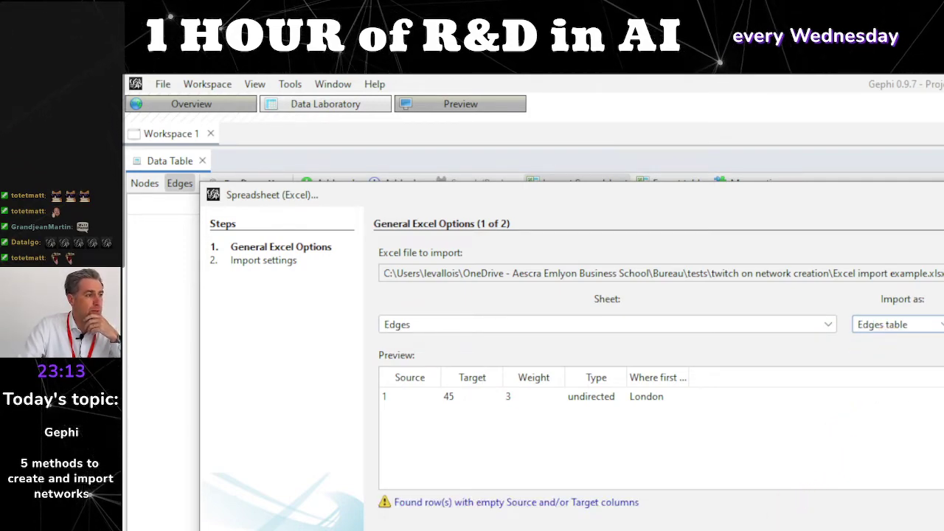
pyautogui.press('Return')
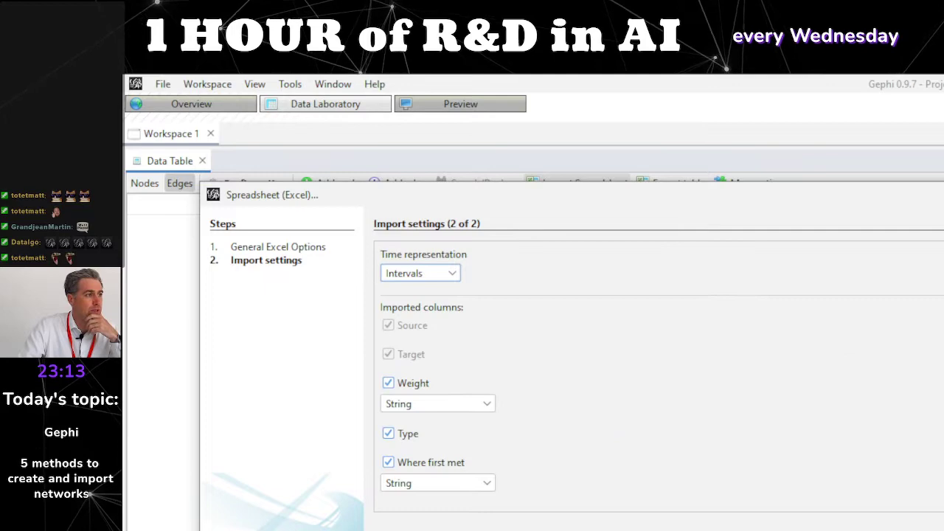
# - Import the edge Weight column as Float and finish the import wizard
pyautogui.click(473, 405)
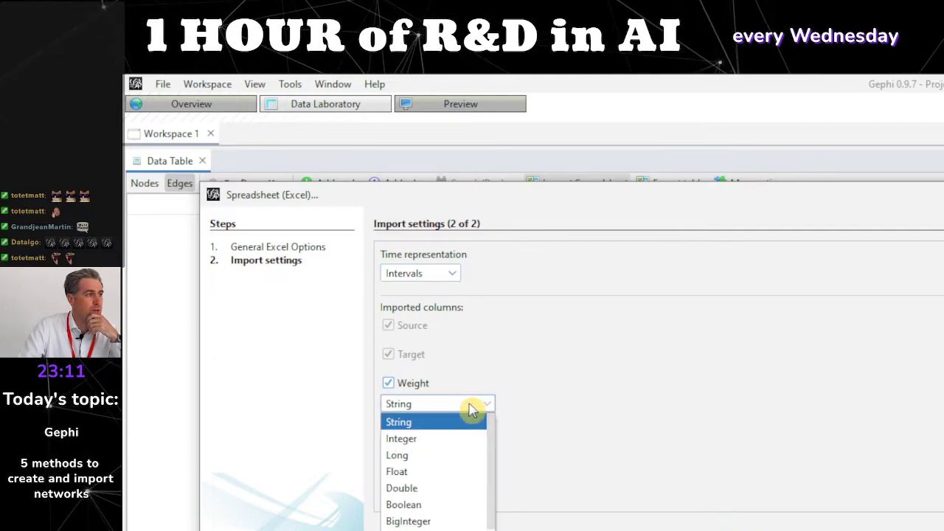
pyautogui.click(456, 472)
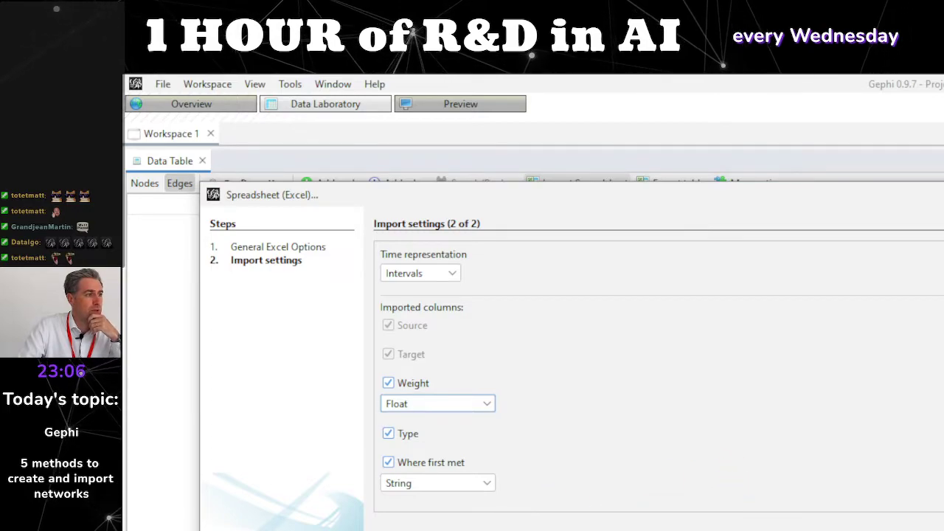
pyautogui.press('Return')
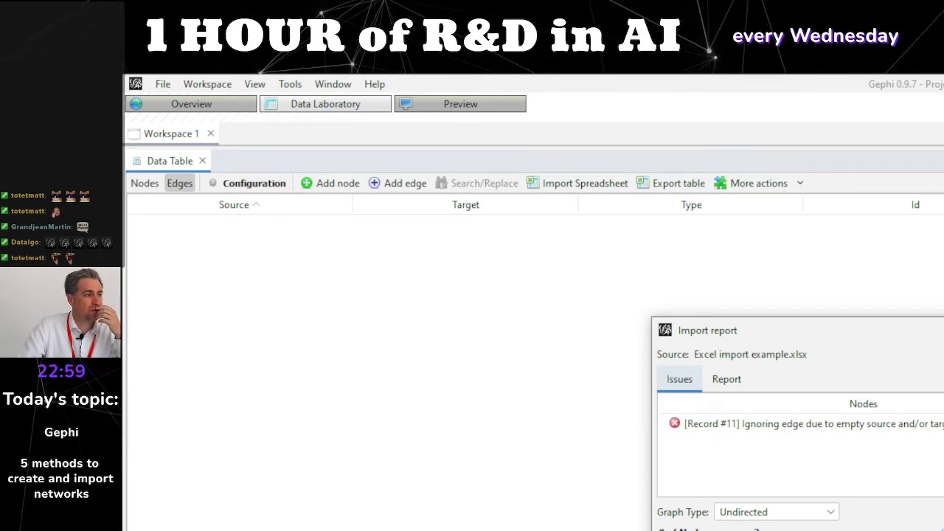
# - Review the import report's issues and import the undirected edges into a new workspace
pyautogui.click(735, 379)
pyautogui.click(680, 379)
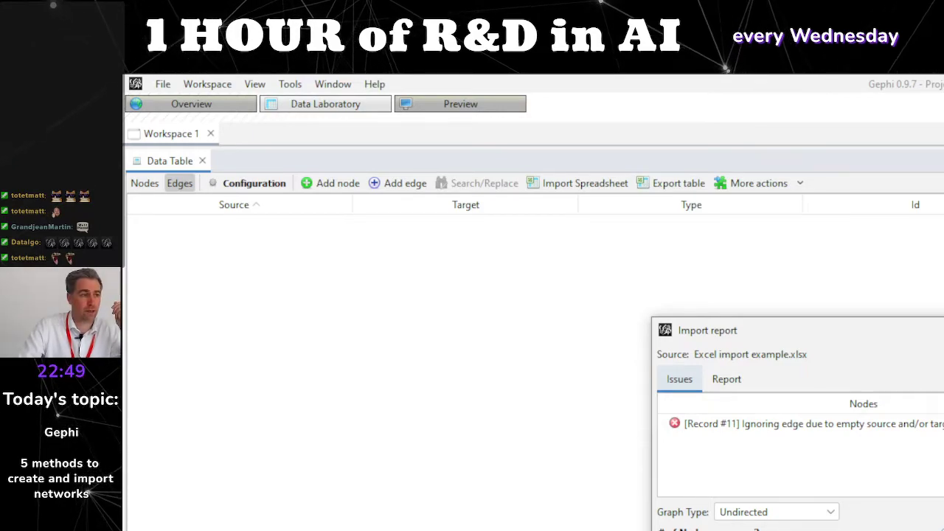
pyautogui.moveTo(941, 333); pyautogui.dragTo(565, 155)
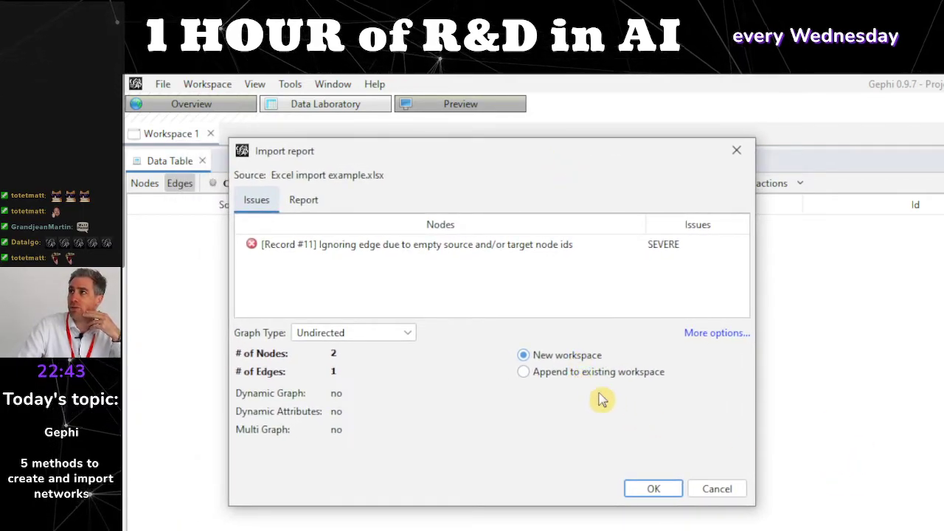
pyautogui.click(654, 489)
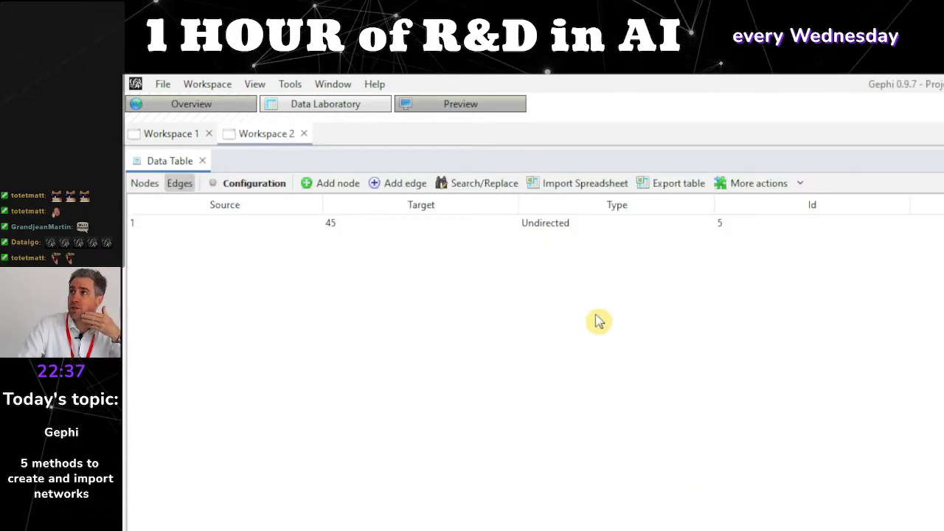
# - Compare the Nodes and Edges tables of Workspace 1 and Workspace 2
pyautogui.click(145, 185)
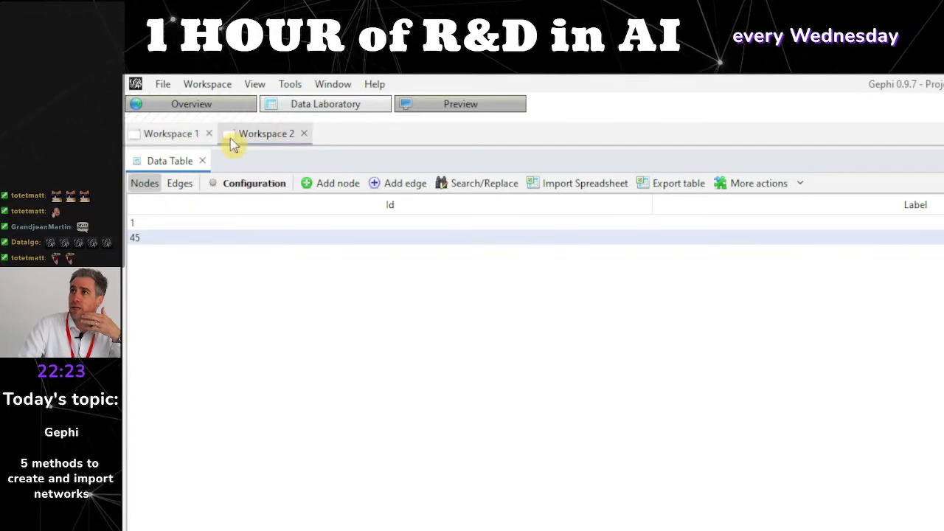
pyautogui.click(159, 140)
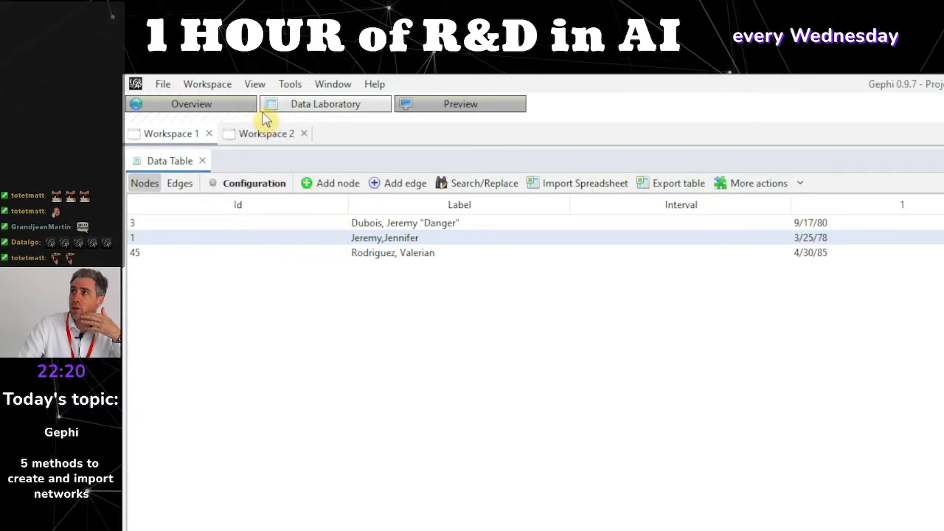
pyautogui.click(272, 137)
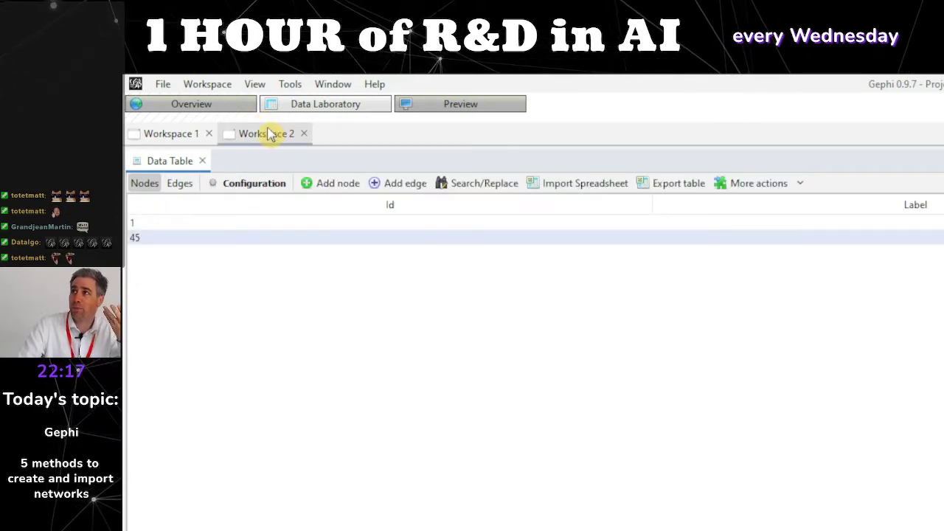
pyautogui.click(180, 184)
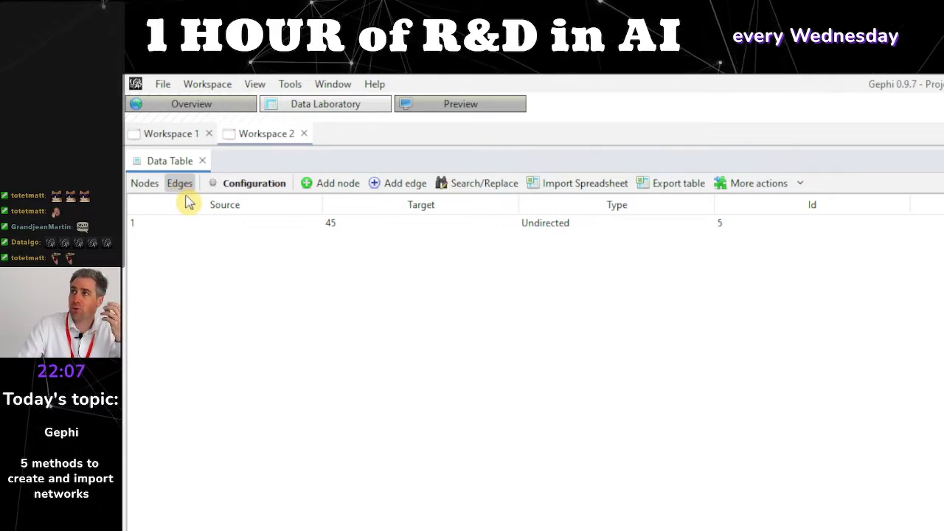
pyautogui.click(175, 134)
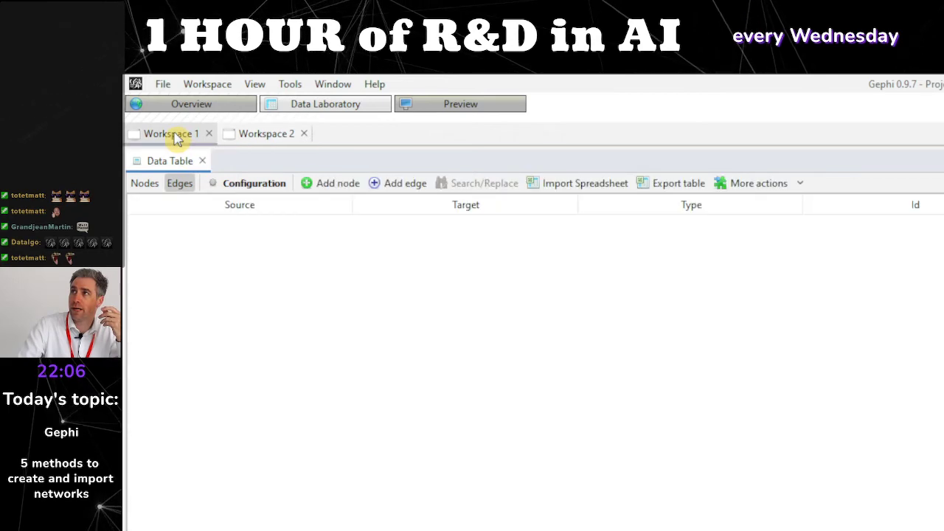
pyautogui.click(144, 184)
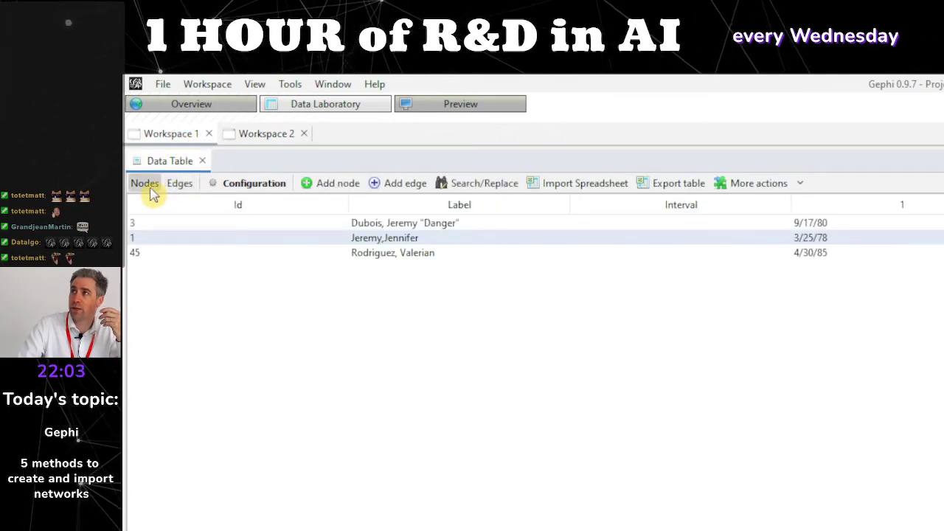
pyautogui.click(273, 133)
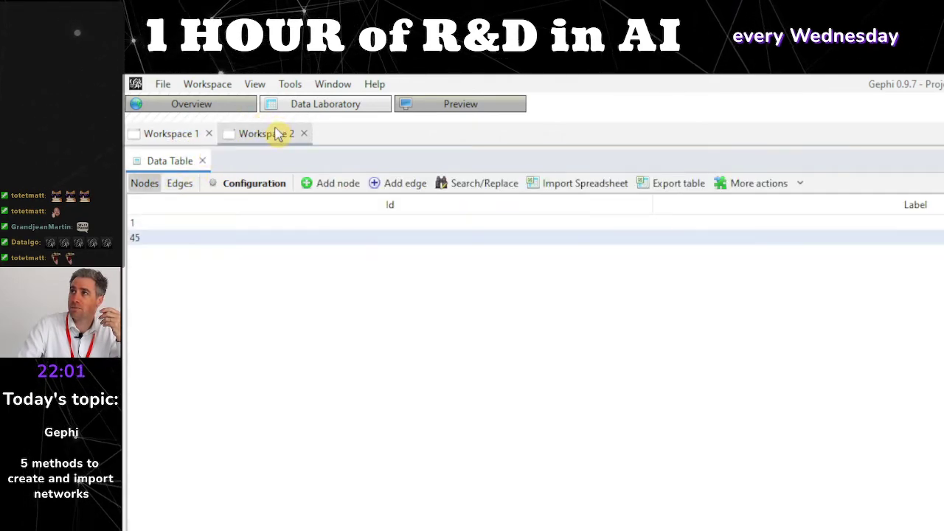
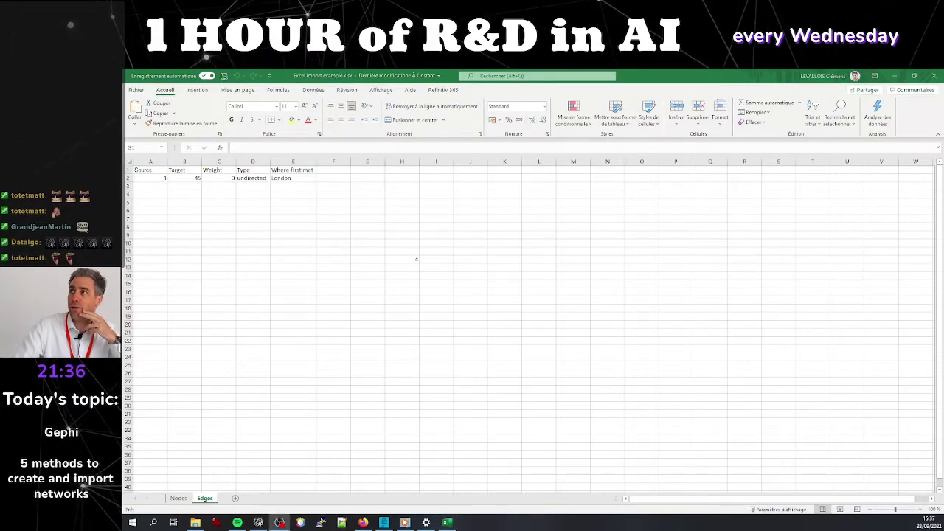
# - Switch to the Excel workbook and clear the stray 4 from cell H12 of the Edges sheet
pyautogui.hotkey('alt', 'Tab')
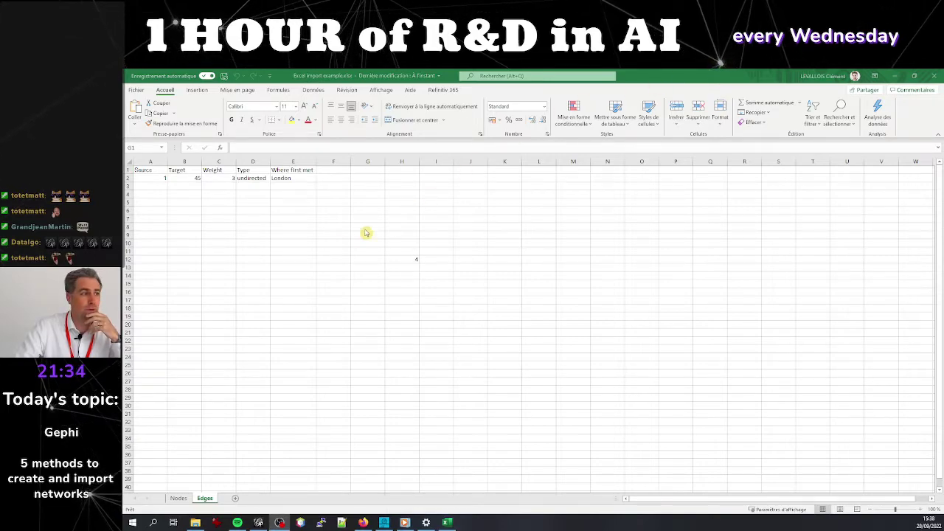
pyautogui.click(388, 260)
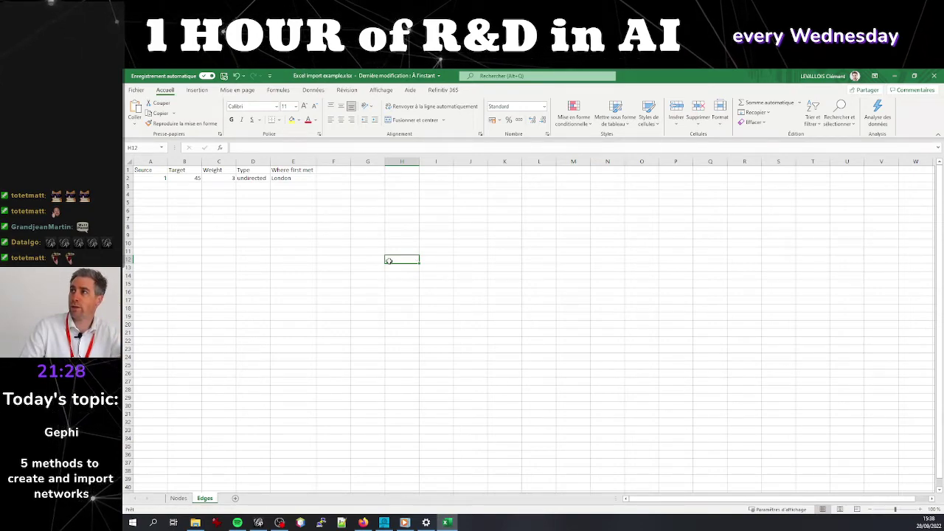
pyautogui.press('Up')
pyautogui.press('Up')
pyautogui.press('Up')
pyautogui.press('Up')
pyautogui.press('Up')
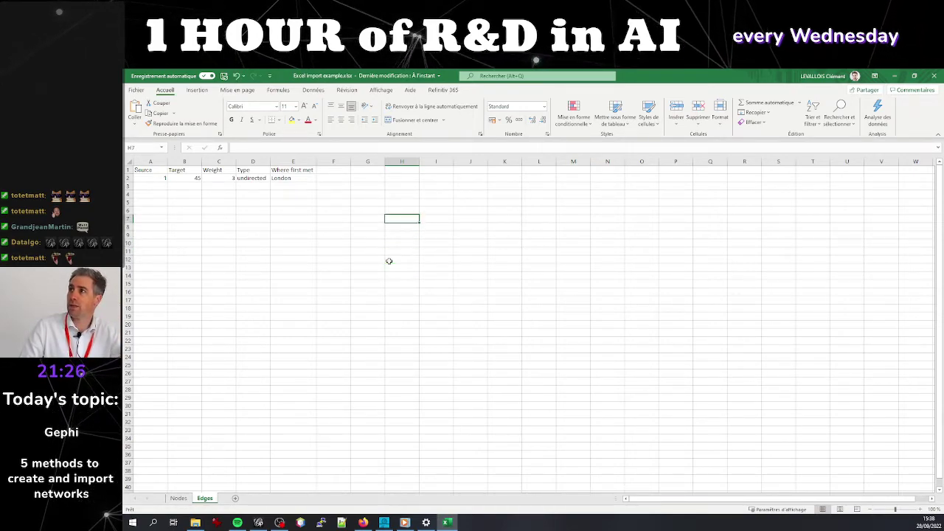
# - Close the Excel workbook and return to Gephi's Data Laboratory
pyautogui.press('Left')
pyautogui.press('Home')
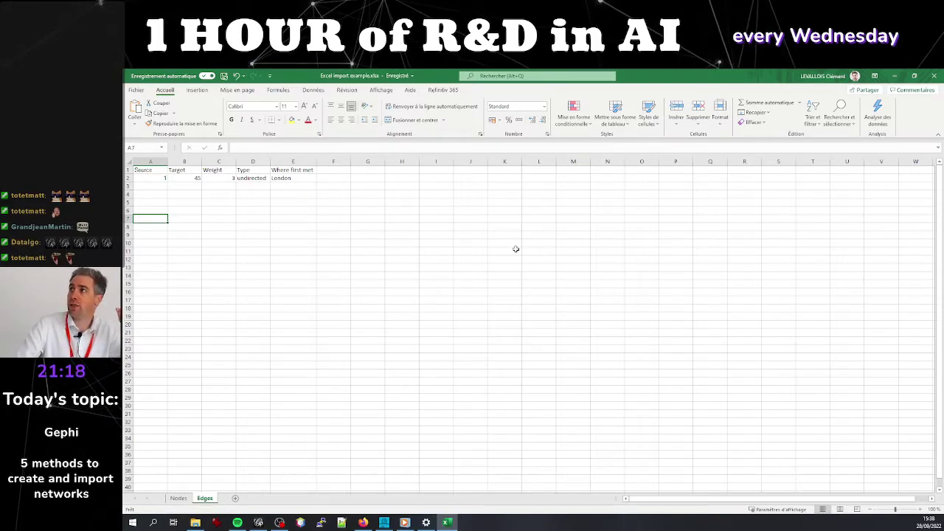
pyautogui.click(934, 76)
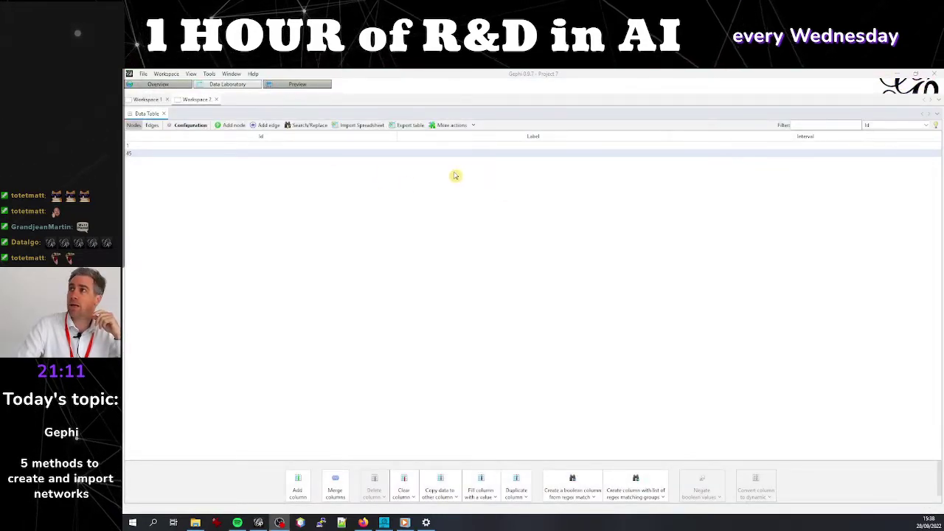
# - Delete Workspace 2, keeping only Workspace 1 in the project
pyautogui.click(217, 100)
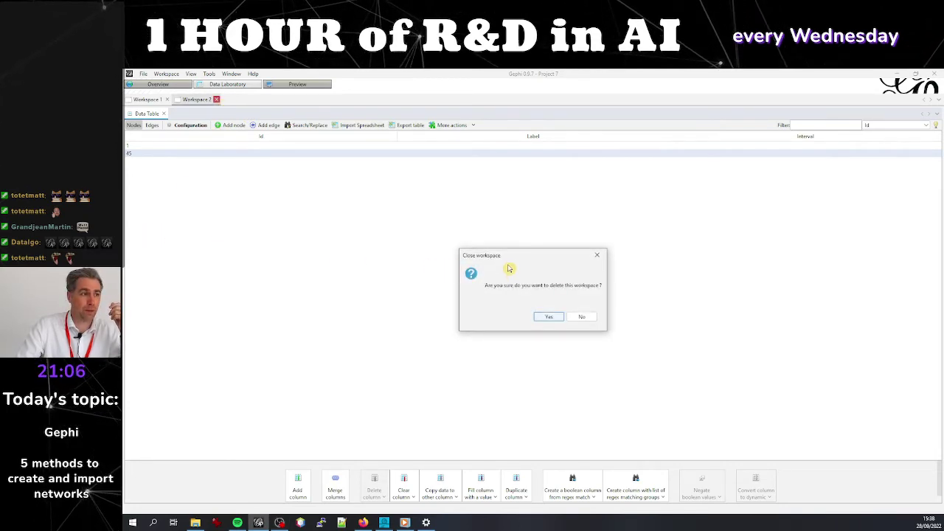
pyautogui.moveTo(509, 256); pyautogui.dragTo(272, 194)
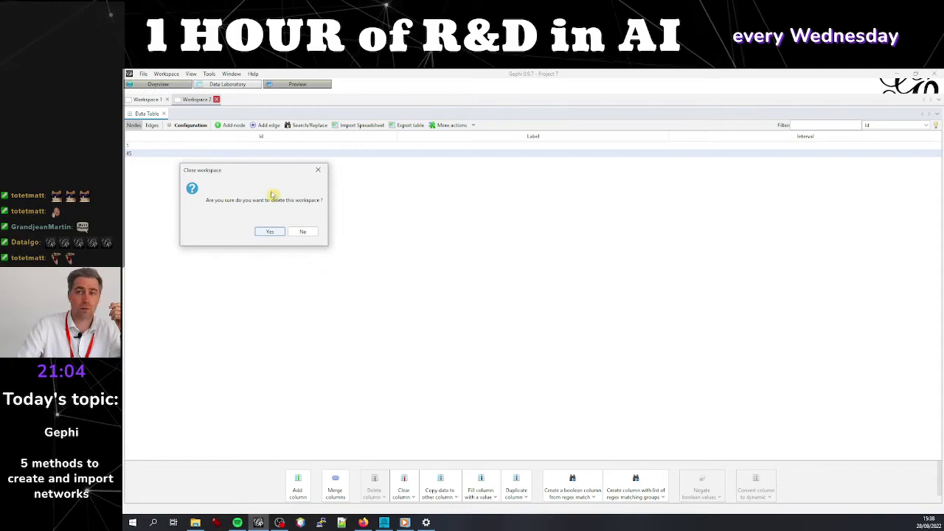
pyautogui.click(270, 232)
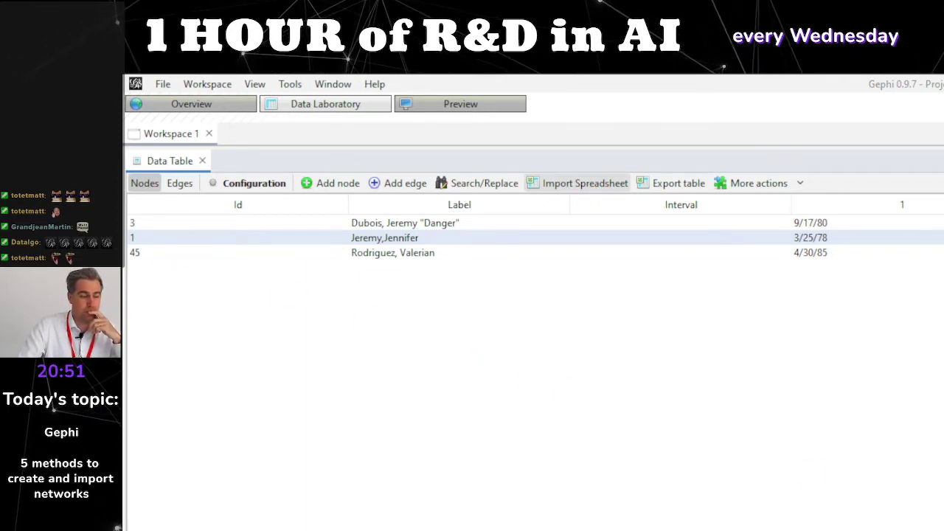
# - Open Excel import example.xlsx for import, choose its Edges sheet as an Edges table, and continue to the import settings
pyautogui.click(539, 317)
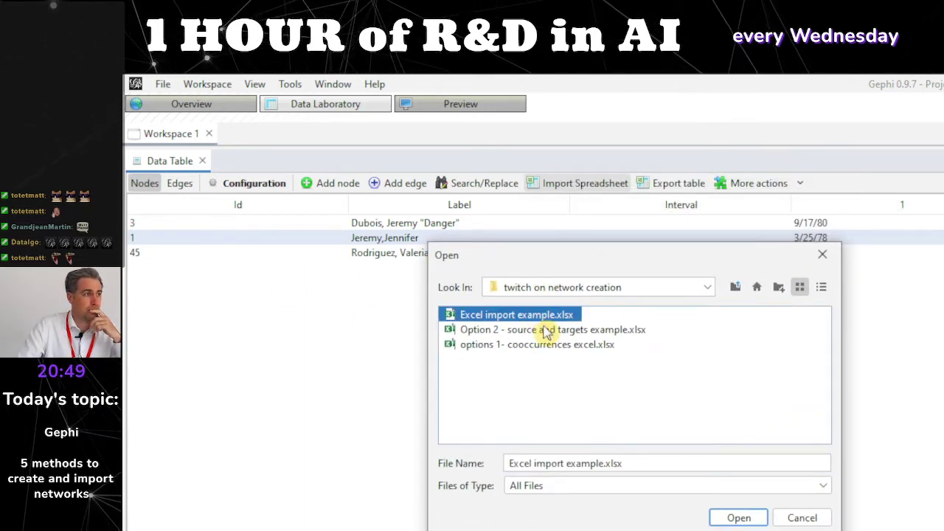
pyautogui.click(726, 518)
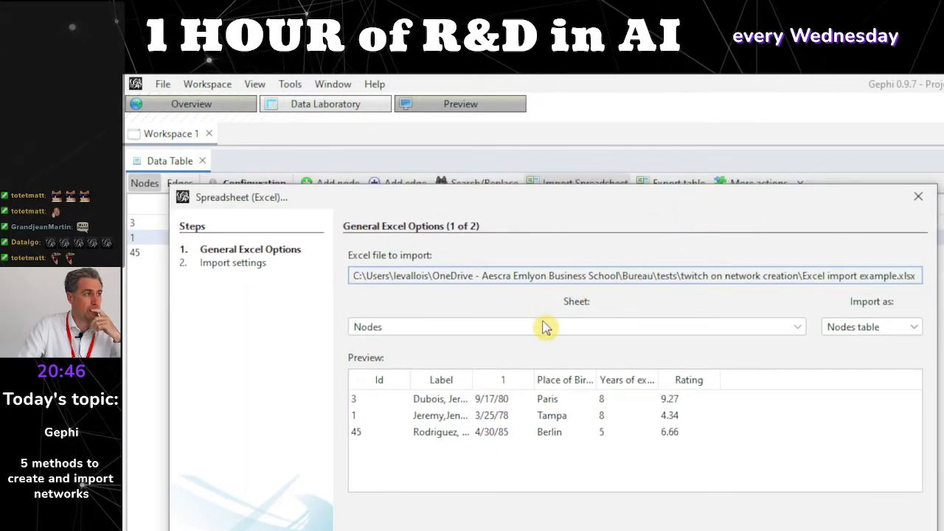
pyautogui.click(544, 327)
pyautogui.click(542, 362)
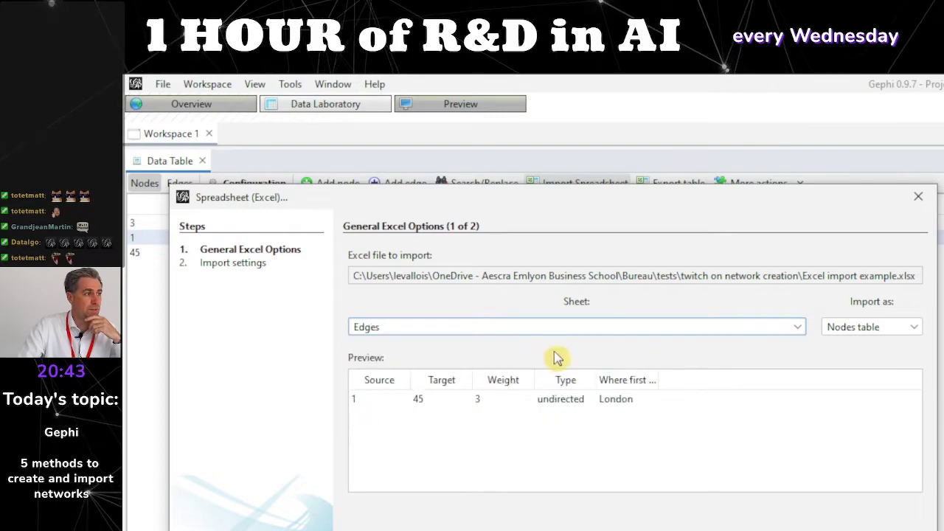
pyautogui.click(874, 329)
pyautogui.click(860, 363)
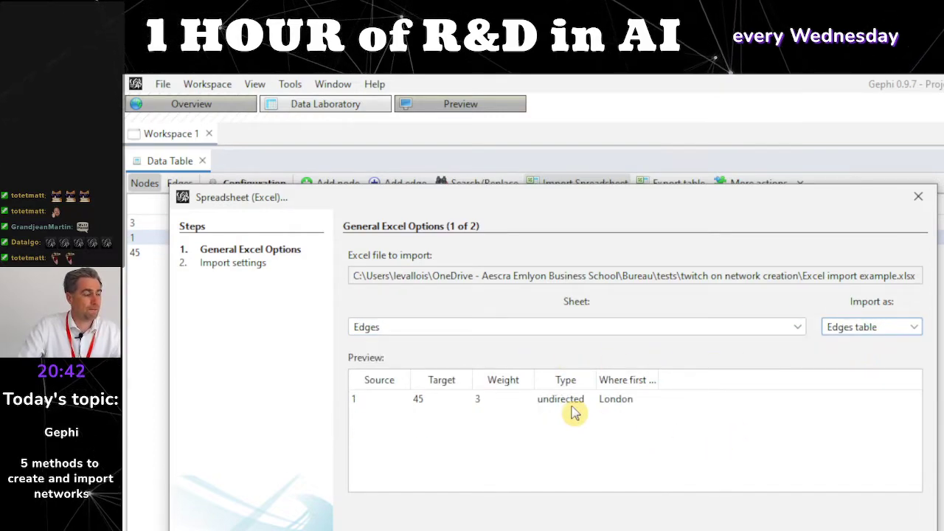
pyautogui.click(574, 408)
pyautogui.press('Return')
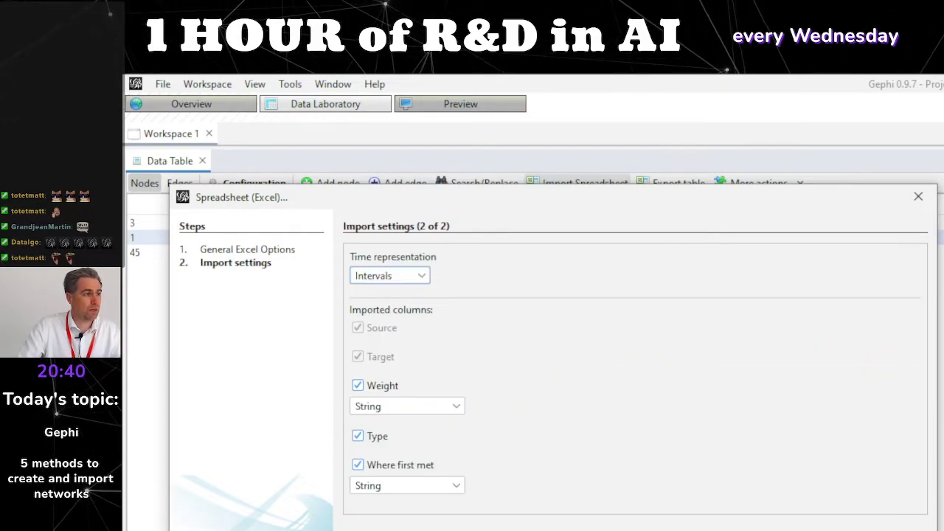
# - Import the edge Weight column as Float and finish the spreadsheet import settings
pyautogui.hotkey('alt', 'b')
pyautogui.press('Return')
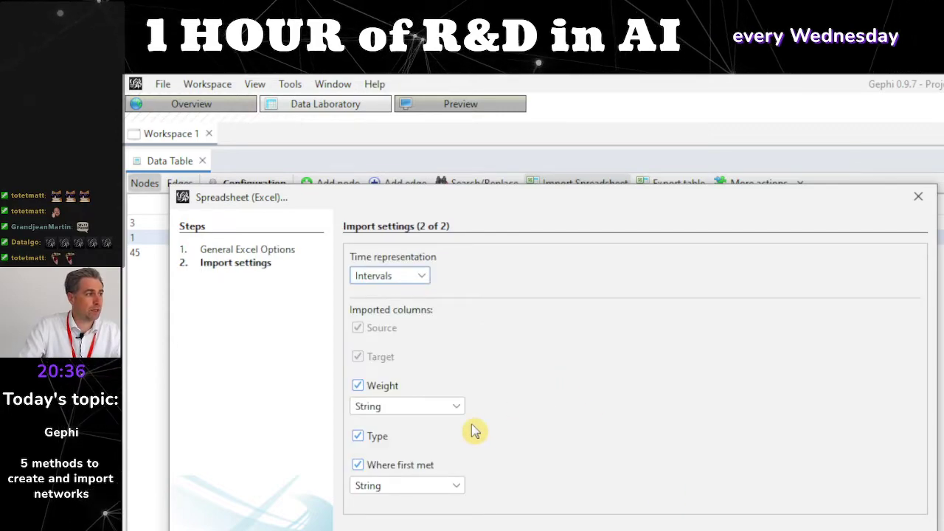
pyautogui.click(449, 410)
pyautogui.click(415, 477)
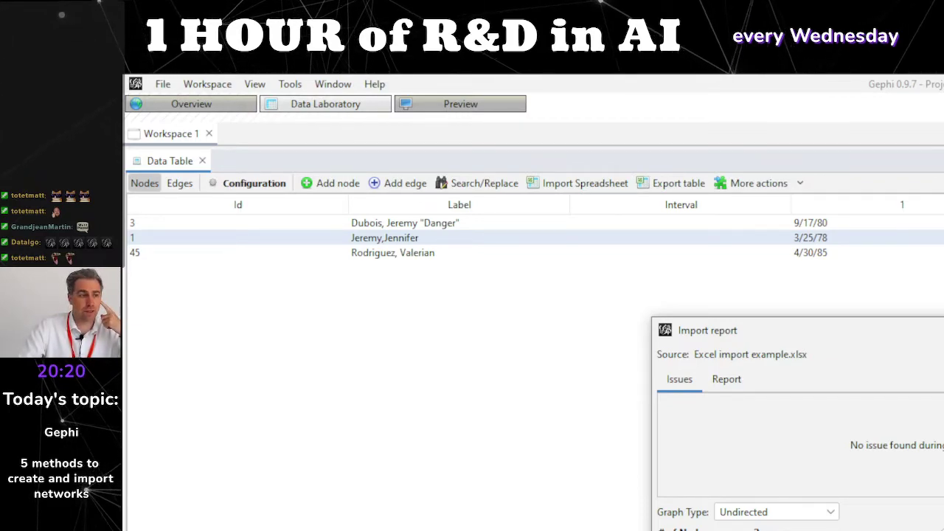
# - Append the undirected edges to Workspace 1 and check the imported edge in its Edges table
pyautogui.press('Return')
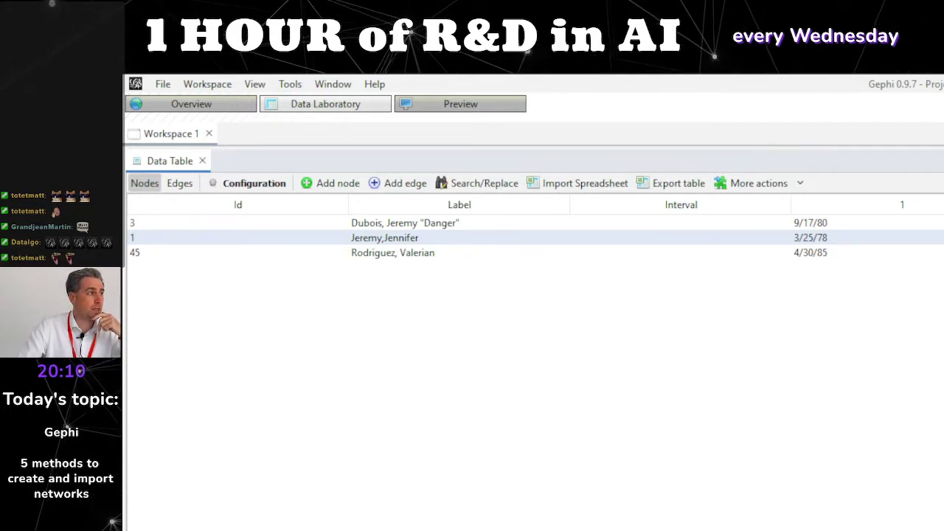
pyautogui.click(185, 188)
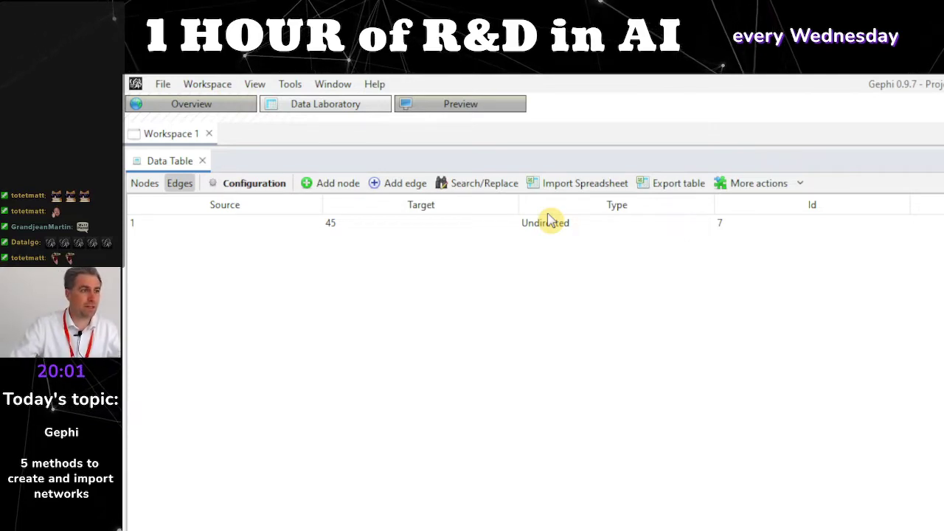
pyautogui.click(547, 226)
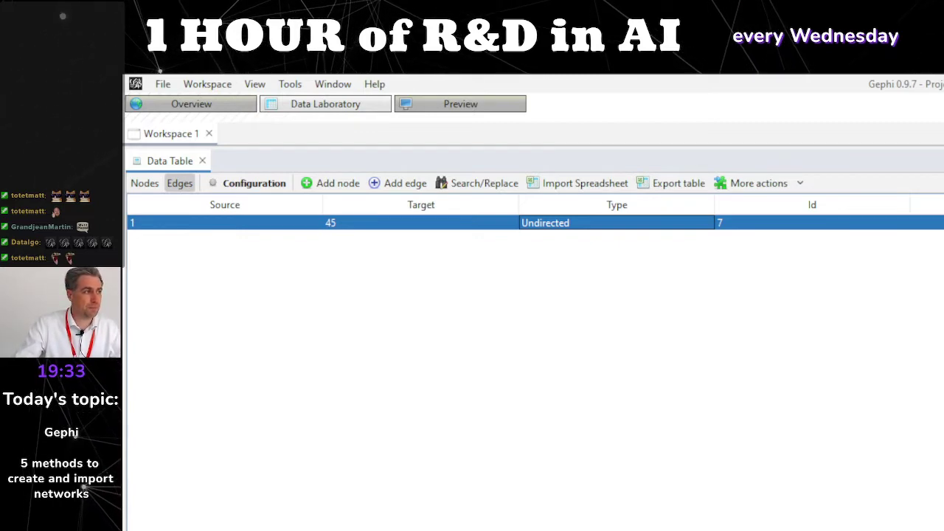
# - Close the current project without saving and create a new project
pyautogui.click(162, 84)
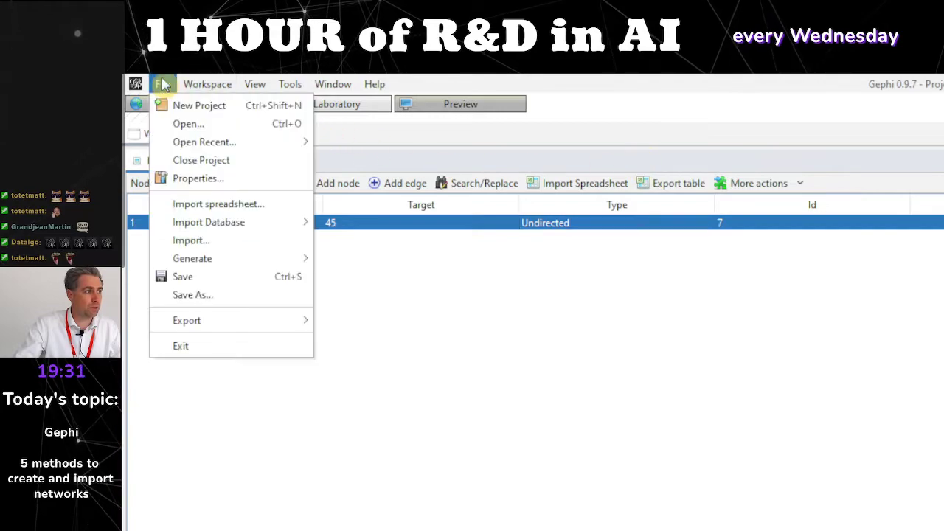
pyautogui.click(206, 159)
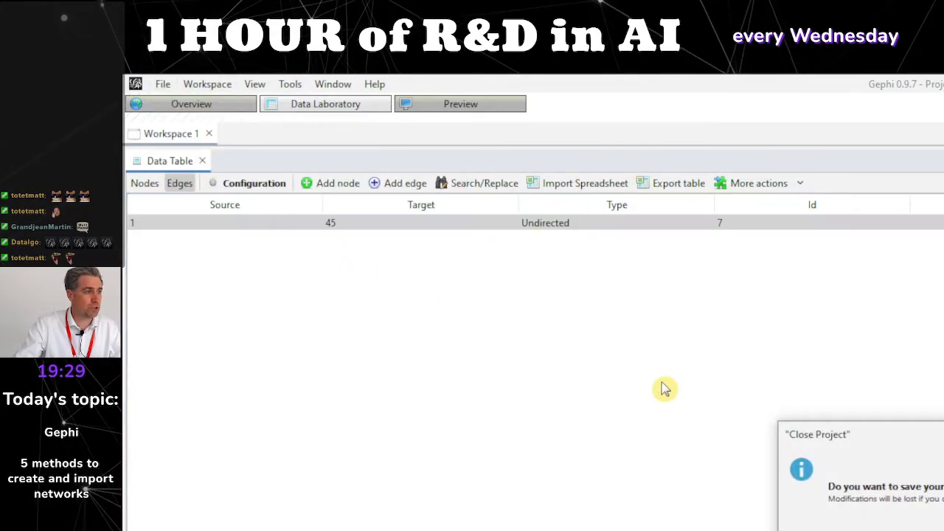
pyautogui.press('n')
pyautogui.click(162, 84)
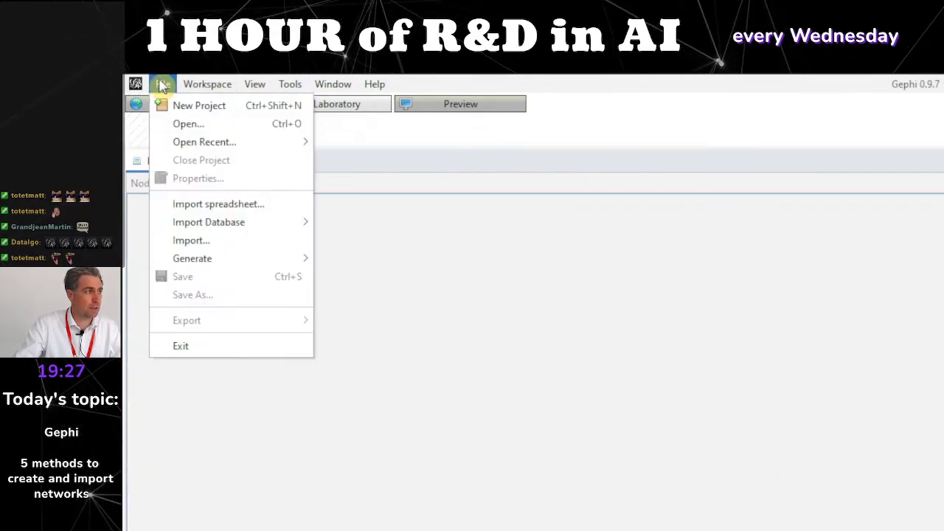
pyautogui.click(177, 108)
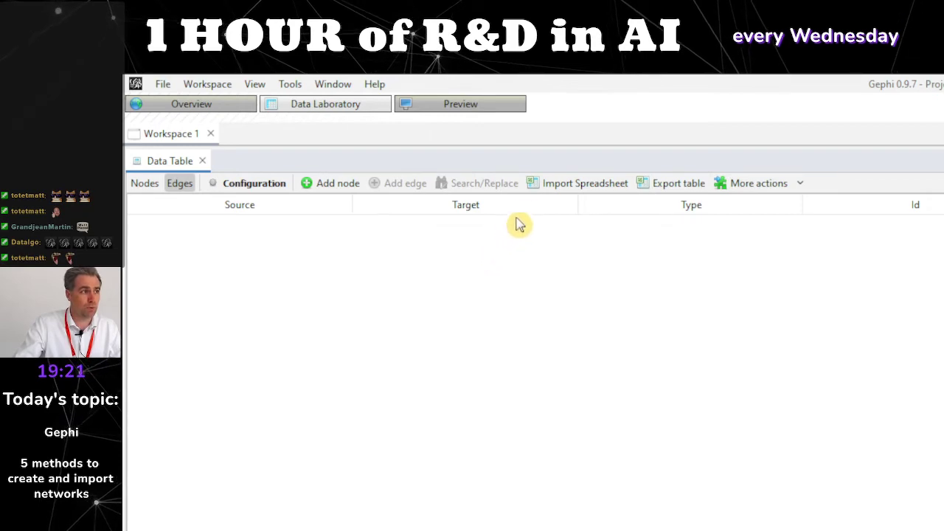
# - In the new project, start importing Excel import example.xlsx with its Edges sheet set as an Edges table
pyautogui.click(602, 191)
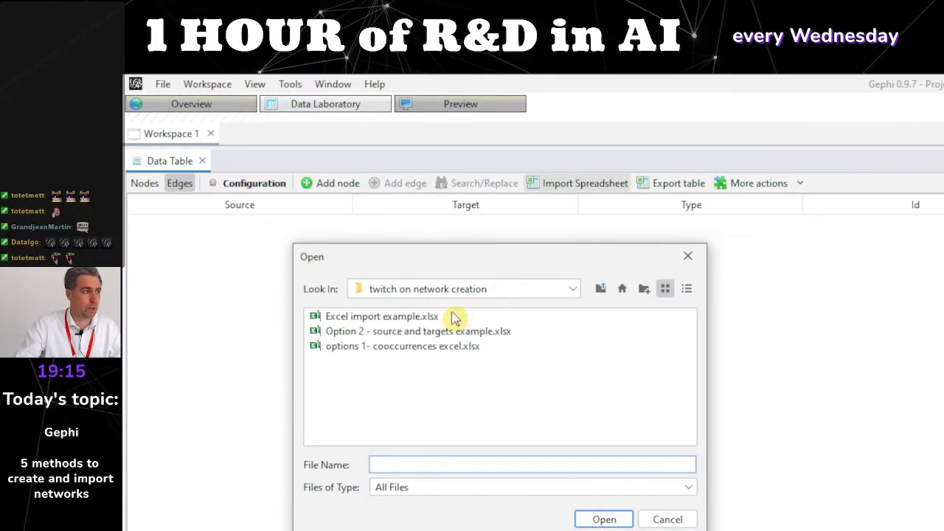
pyautogui.click(420, 318)
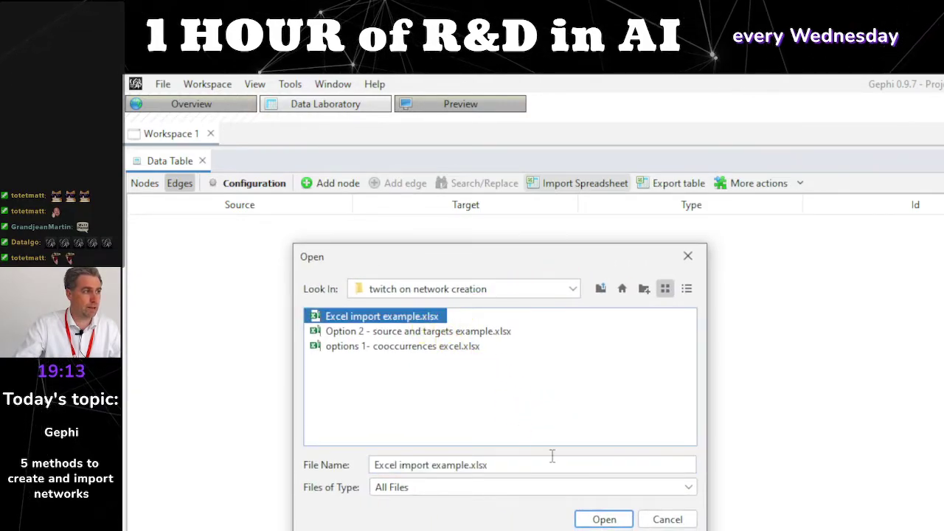
pyautogui.click(601, 520)
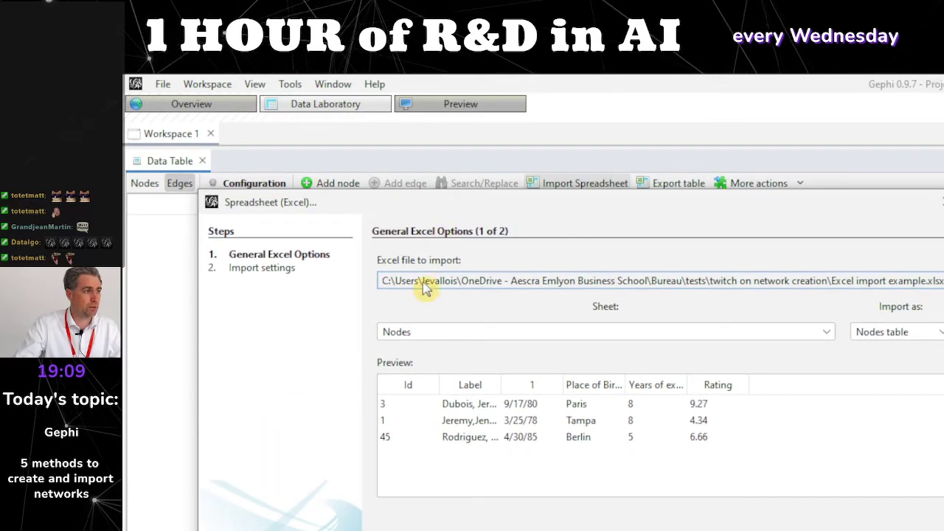
pyautogui.click(459, 332)
pyautogui.click(465, 367)
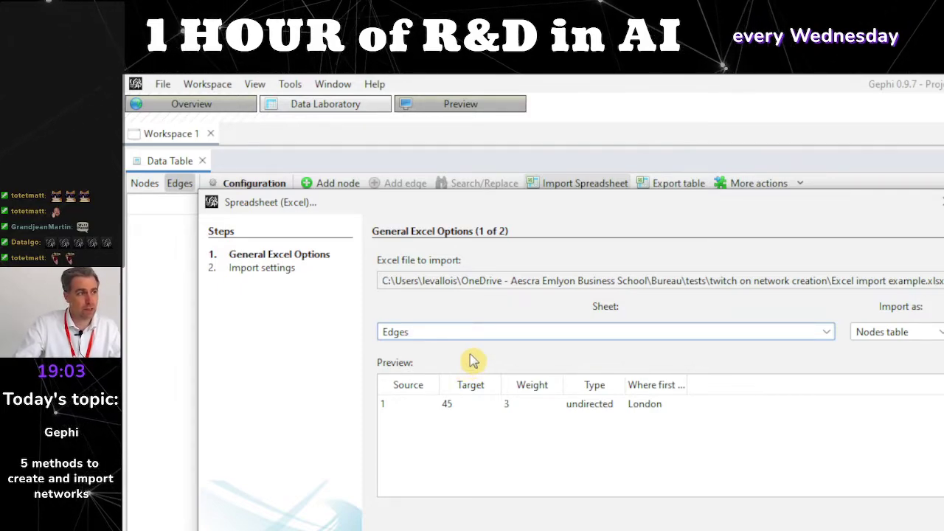
pyautogui.click(889, 333)
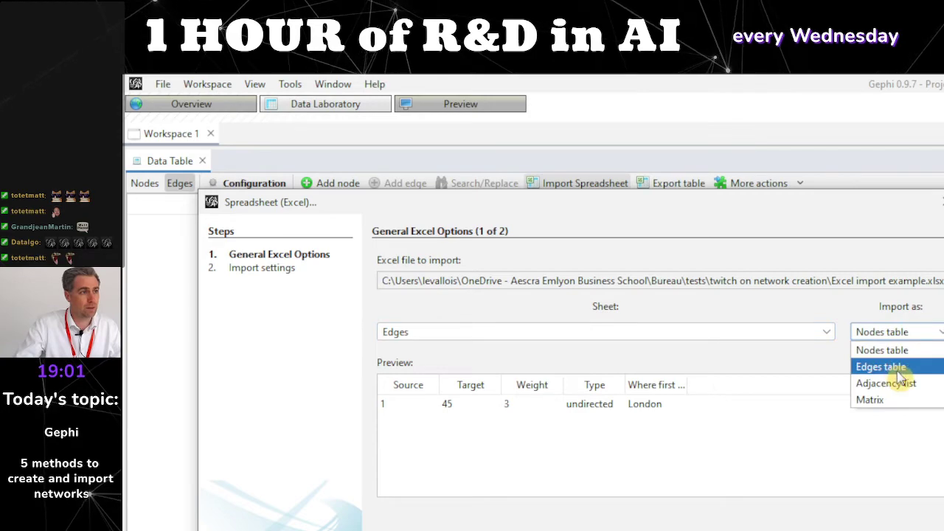
pyautogui.click(899, 371)
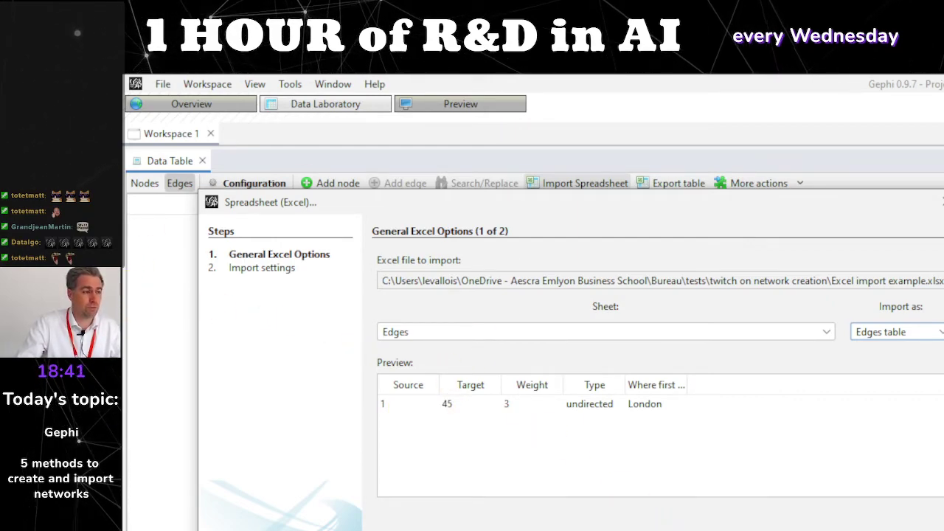
pyautogui.press('Return')
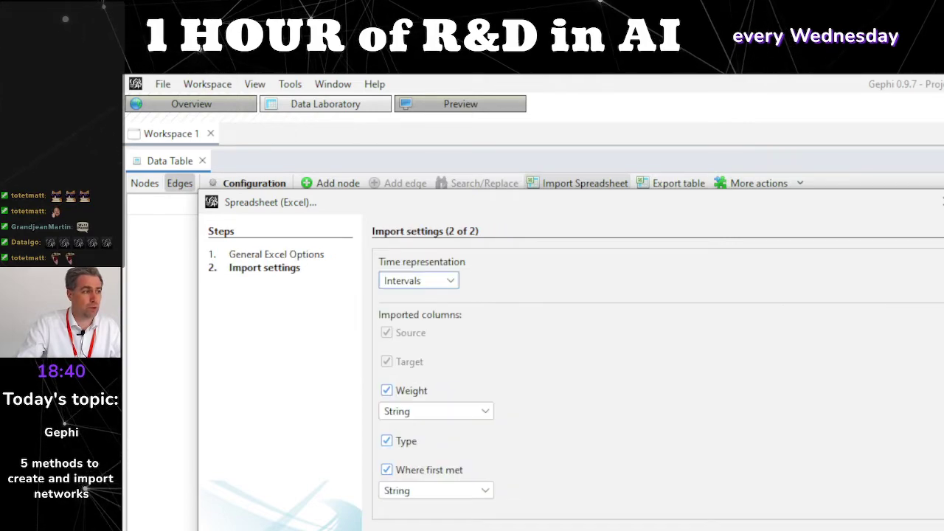
# - Set the Weight column to Float and import the undirected edges into a new workspace
pyautogui.click(480, 415)
pyautogui.click(450, 480)
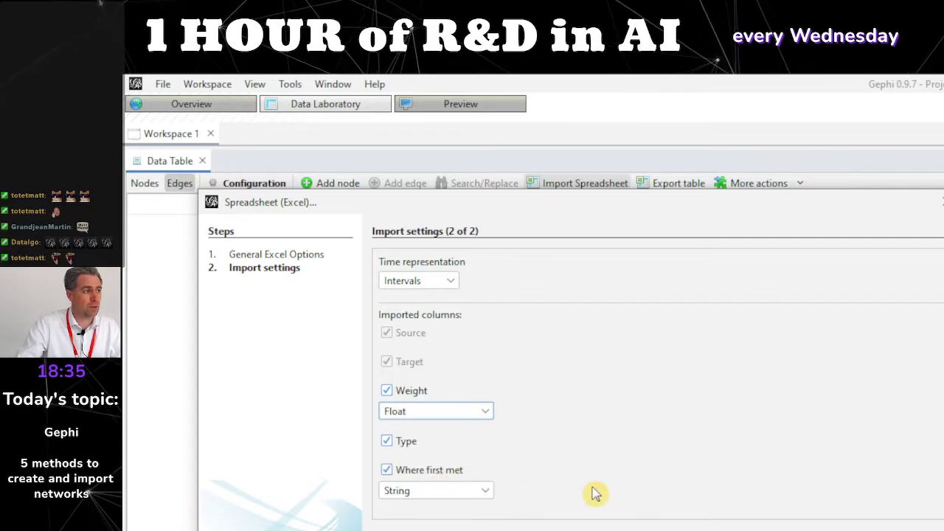
pyautogui.press('Return')
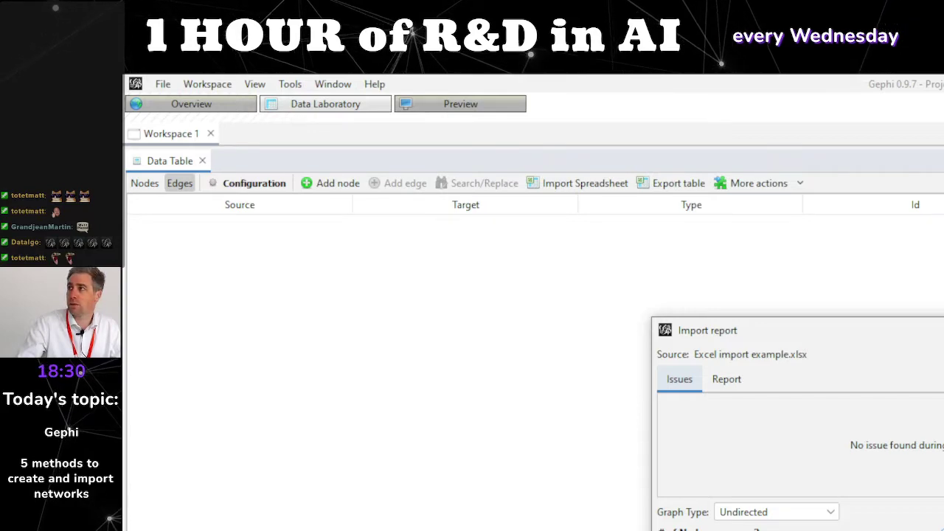
pyautogui.moveTo(750, 319); pyautogui.dragTo(299, 166)
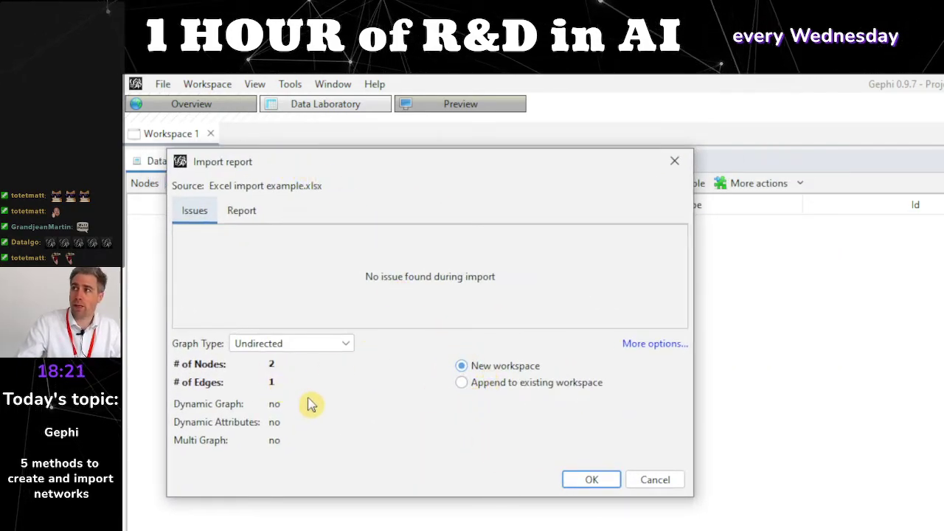
pyautogui.click(591, 480)
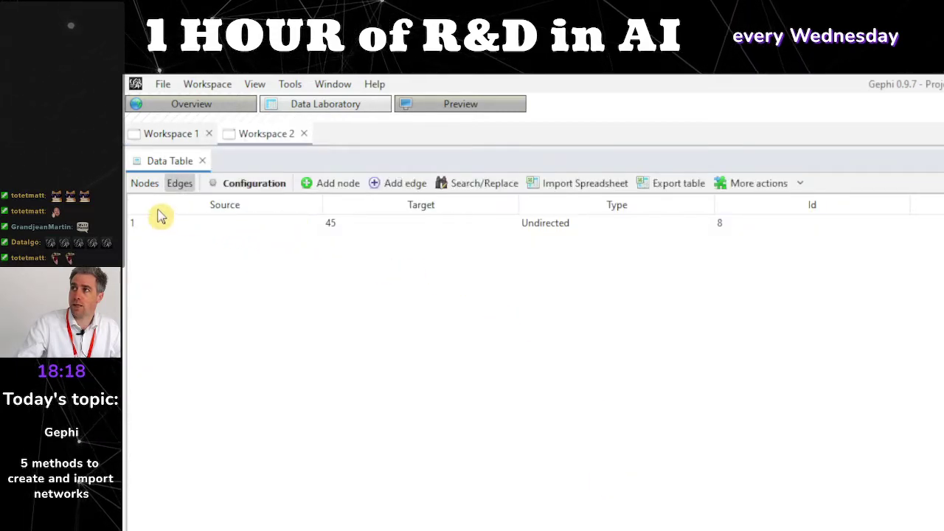
# - Narrow the Id and Label columns in Workspace 2's Nodes table, and close the project without saving
pyautogui.click(140, 188)
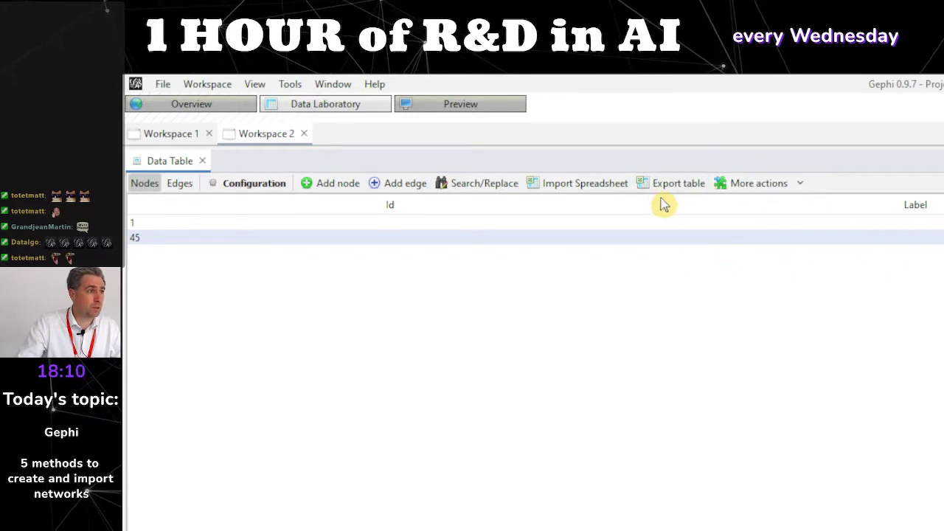
pyautogui.moveTo(654, 206); pyautogui.dragTo(246, 196)
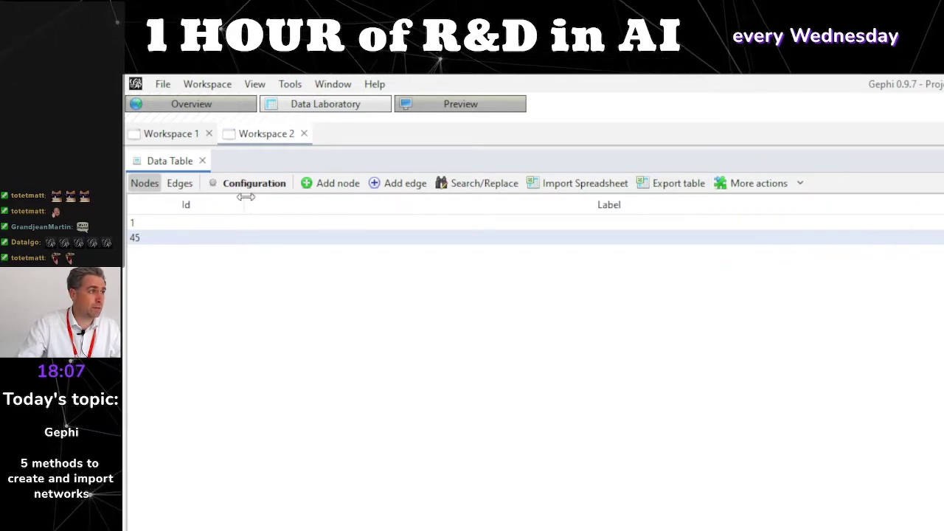
pyautogui.moveTo(943, 204); pyautogui.dragTo(431, 201)
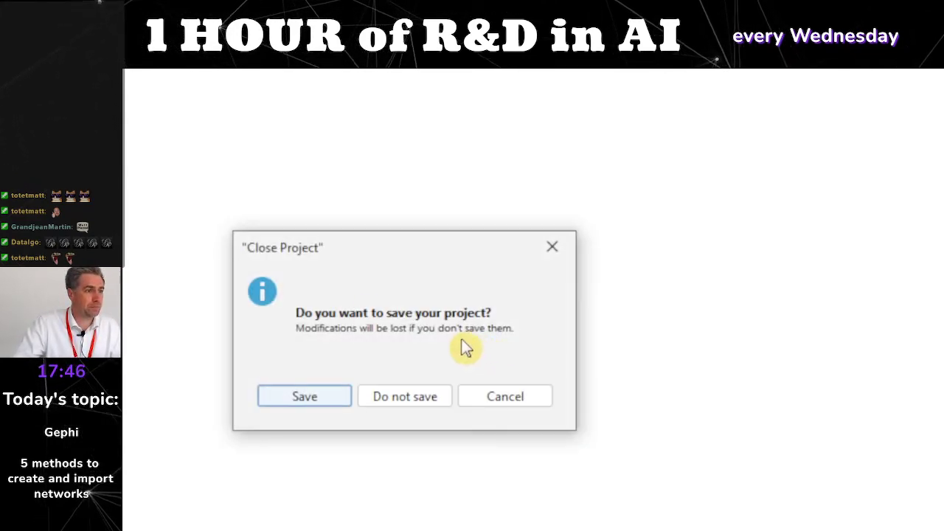
pyautogui.click(397, 399)
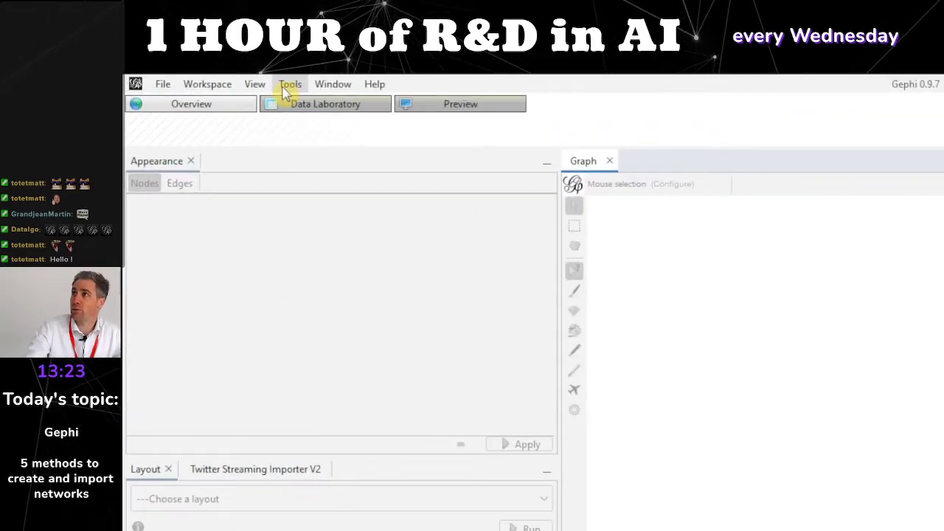
# - Create a new project
pyautogui.click(288, 86)
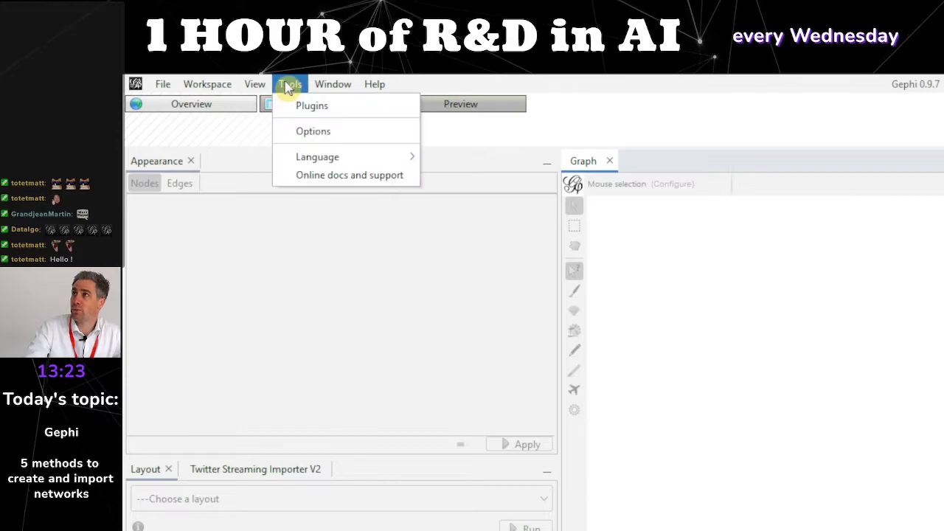
pyautogui.click(304, 87)
pyautogui.click(300, 87)
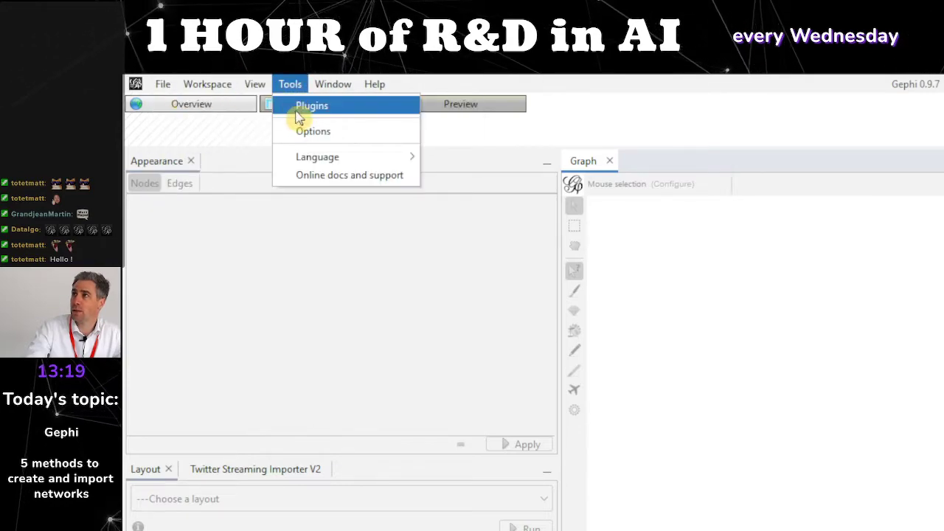
pyautogui.moveTo(161, 86)
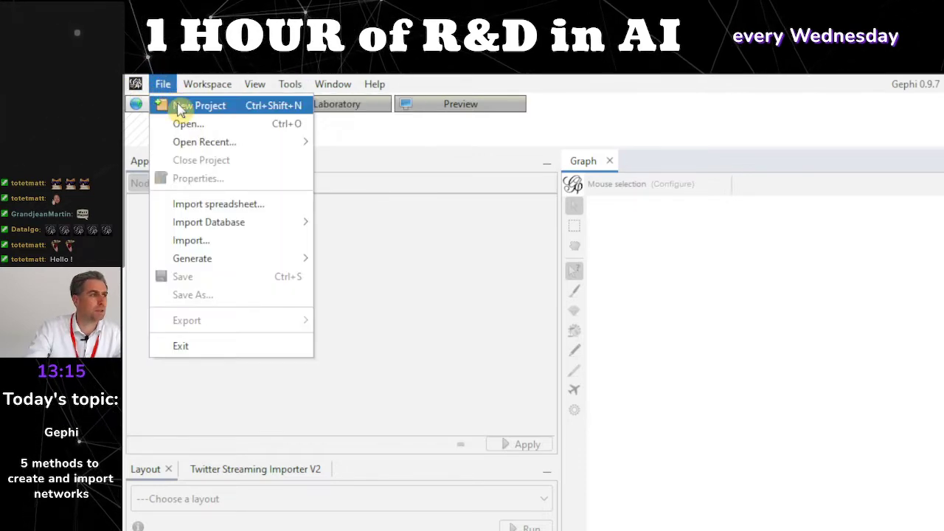
pyautogui.click(180, 109)
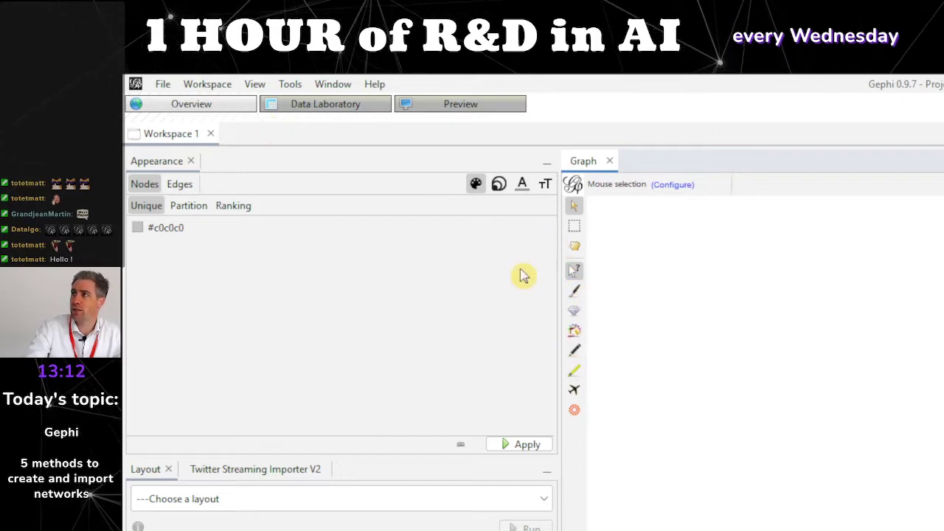
# - Open the plugin manager, sort the available plugins by name, and view the details of TwitterStreamingImporter
pyautogui.click(298, 87)
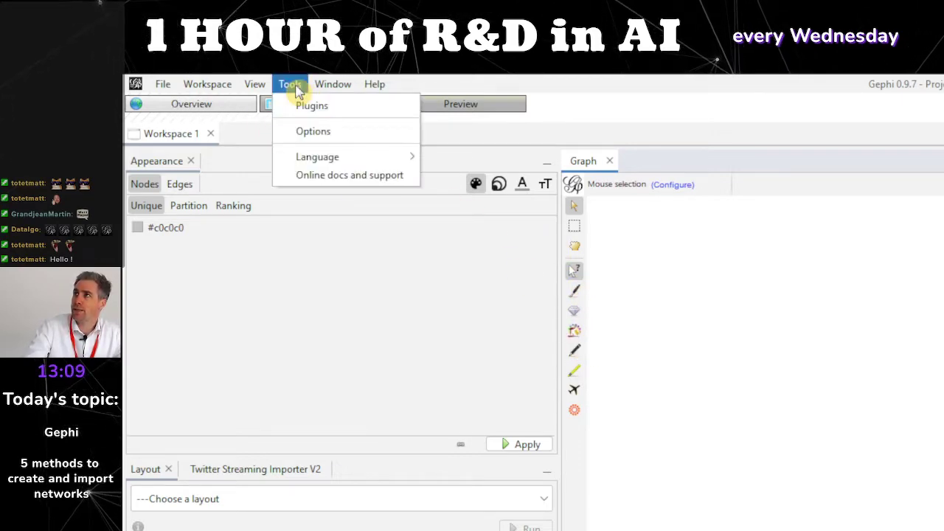
pyautogui.click(308, 111)
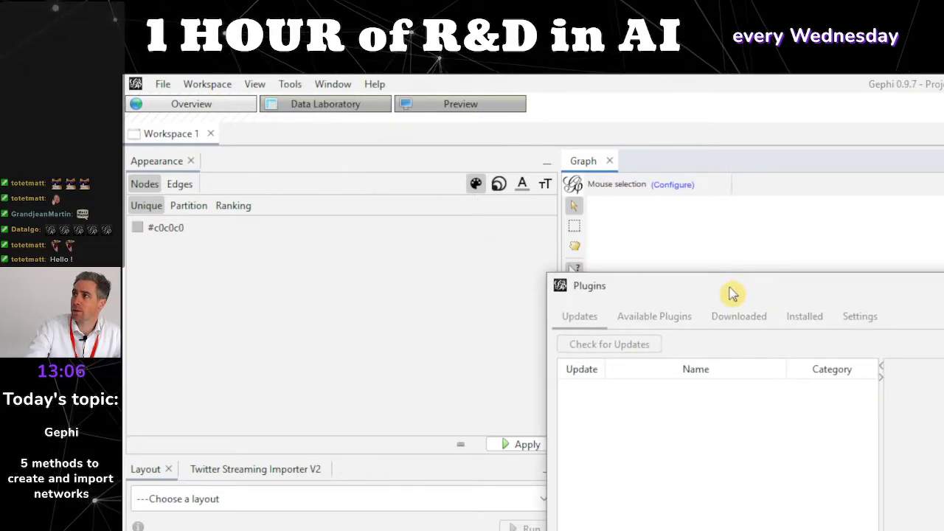
pyautogui.moveTo(730, 295); pyautogui.dragTo(224, 74)
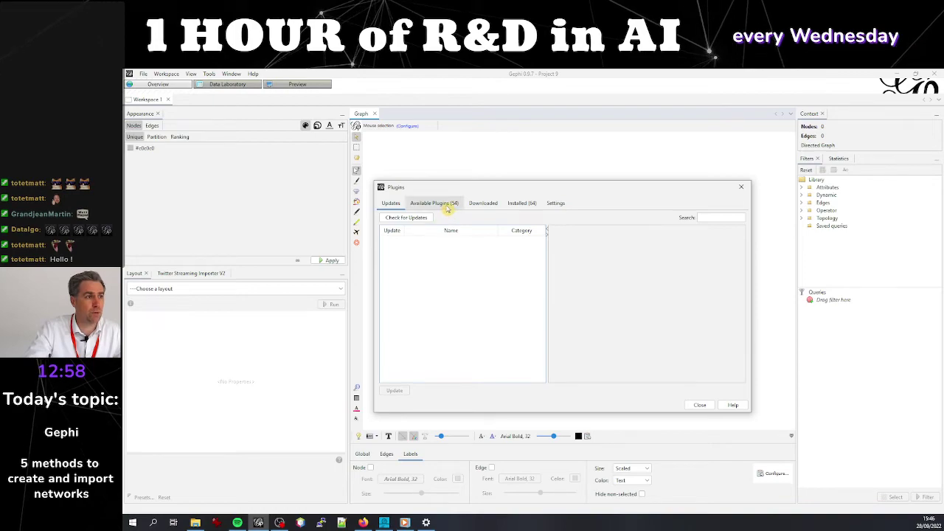
pyautogui.click(446, 206)
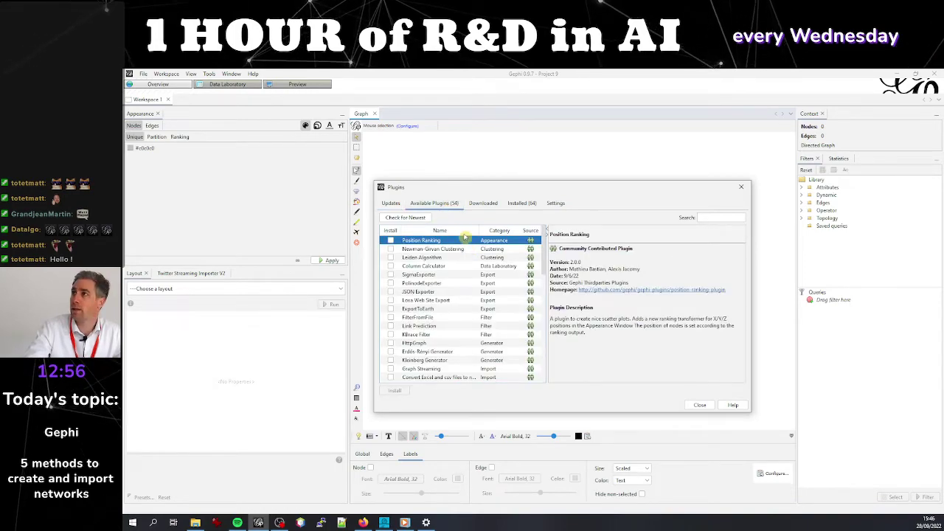
pyautogui.click(451, 232)
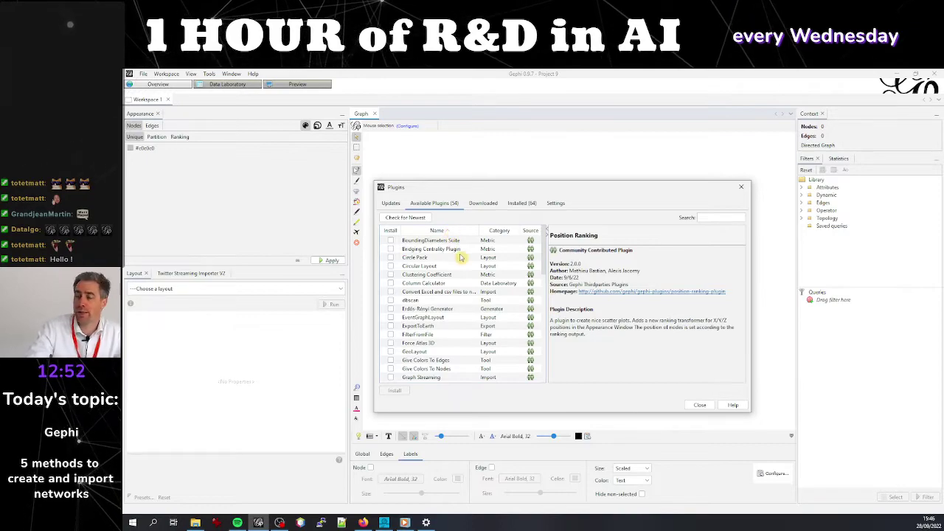
pyautogui.scroll(-8, 459, 257)
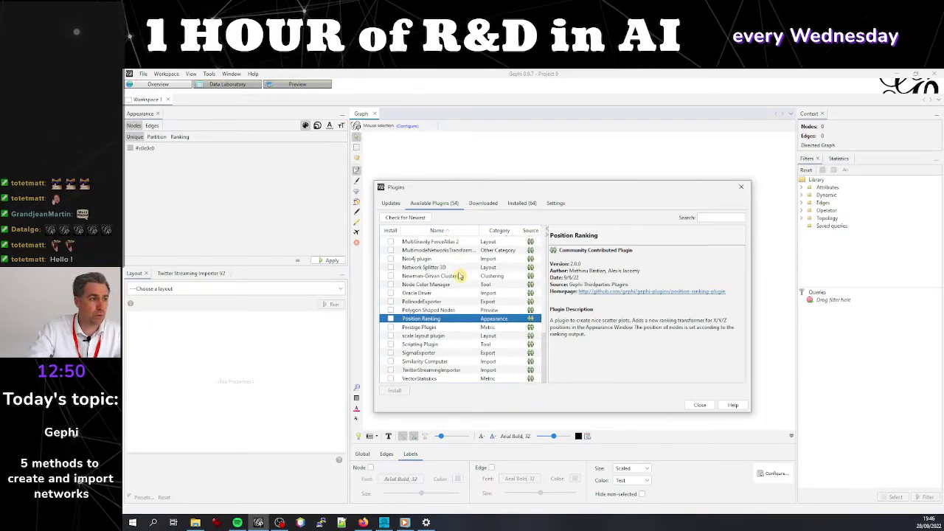
pyautogui.click(449, 370)
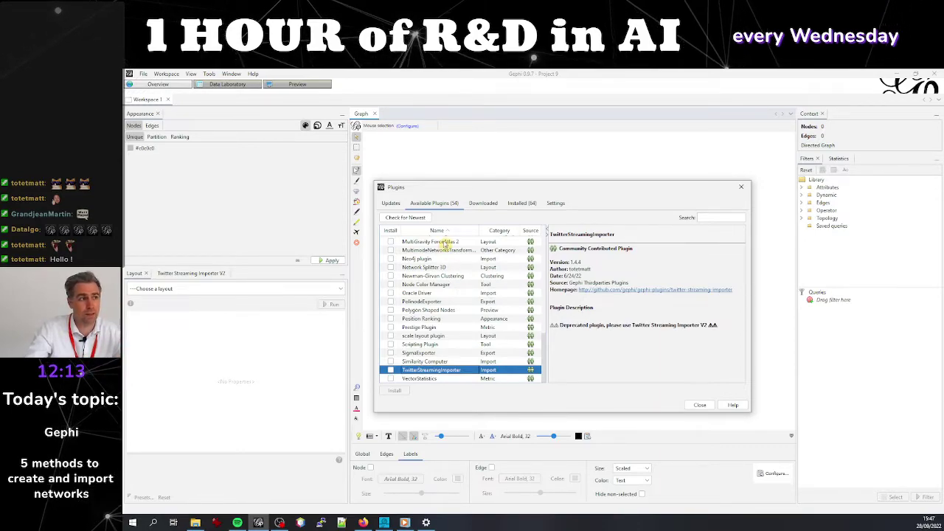
pyautogui.click(445, 206)
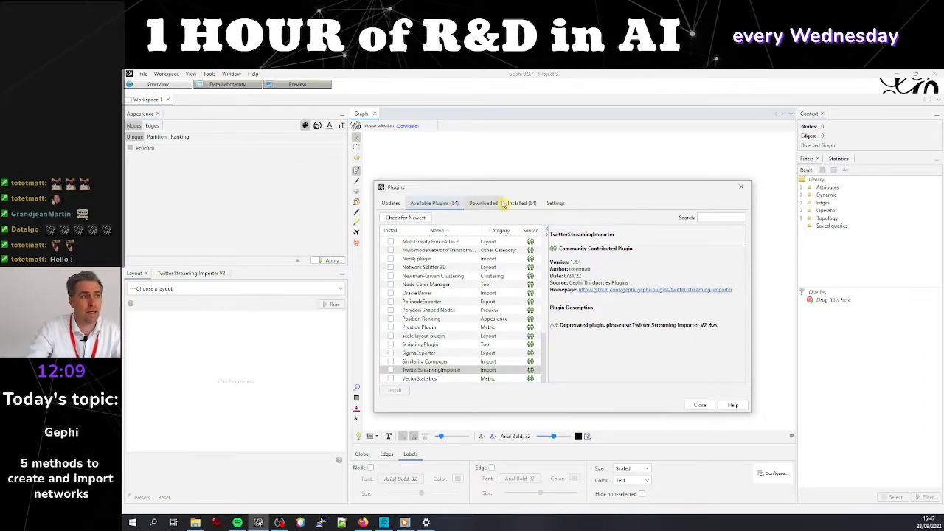
# - Sort the installed plugins by name in descending order and select Twitter Streaming Importer V2 to view its description
pyautogui.click(521, 206)
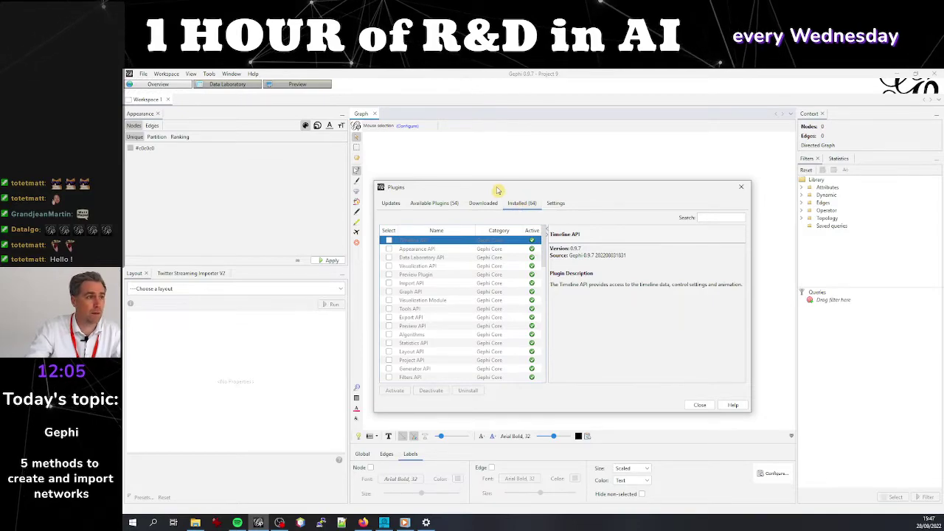
pyautogui.moveTo(498, 191); pyautogui.dragTo(269, 98)
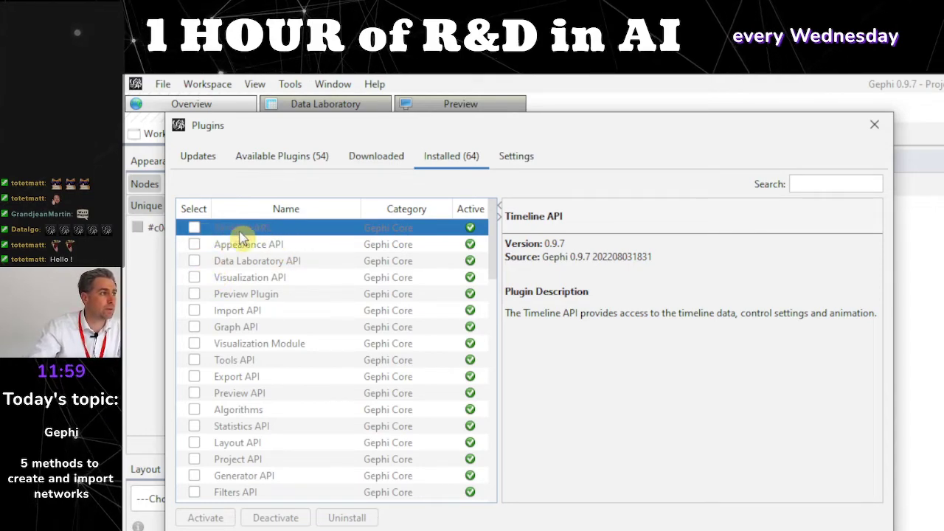
pyautogui.click(296, 213)
pyautogui.click(296, 213)
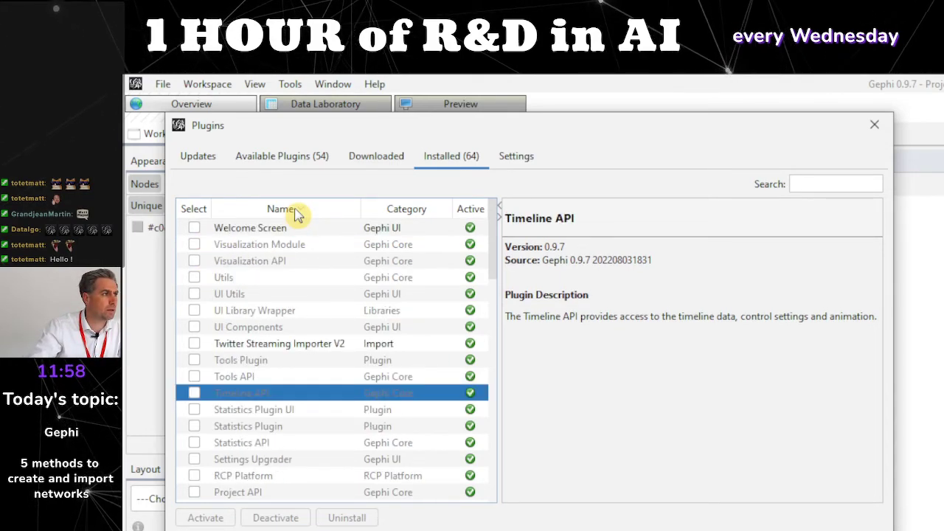
pyautogui.click(201, 349)
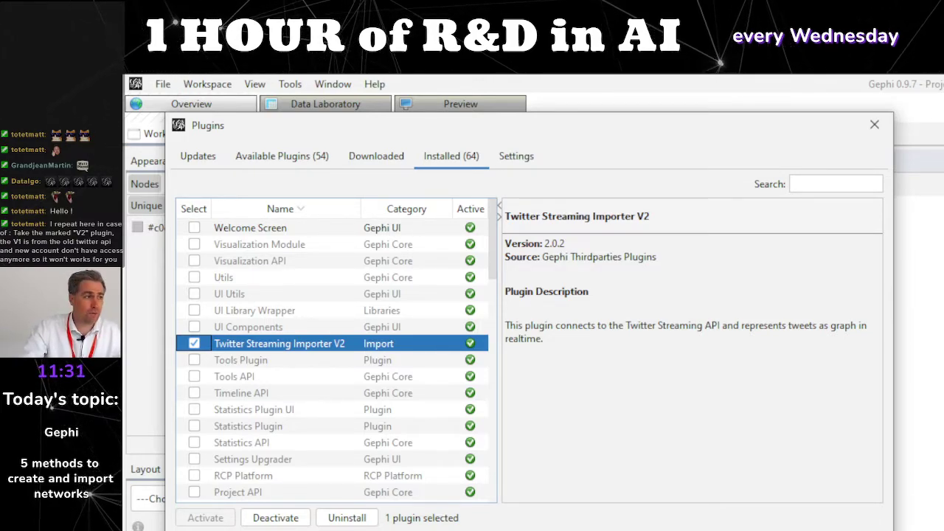
# - Mark the available Oracle Driver plugin for installation, unmark it again, and close the plugin manager
pyautogui.click(281, 157)
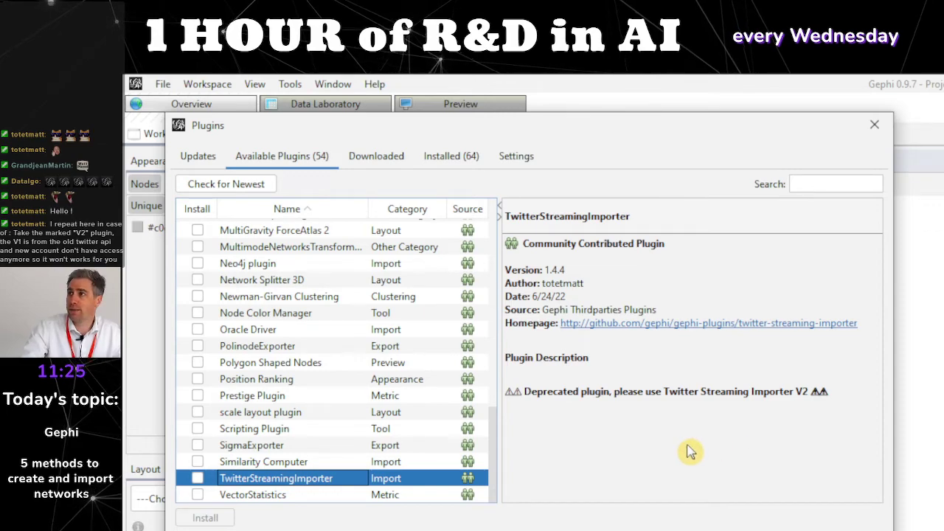
pyautogui.click(197, 330)
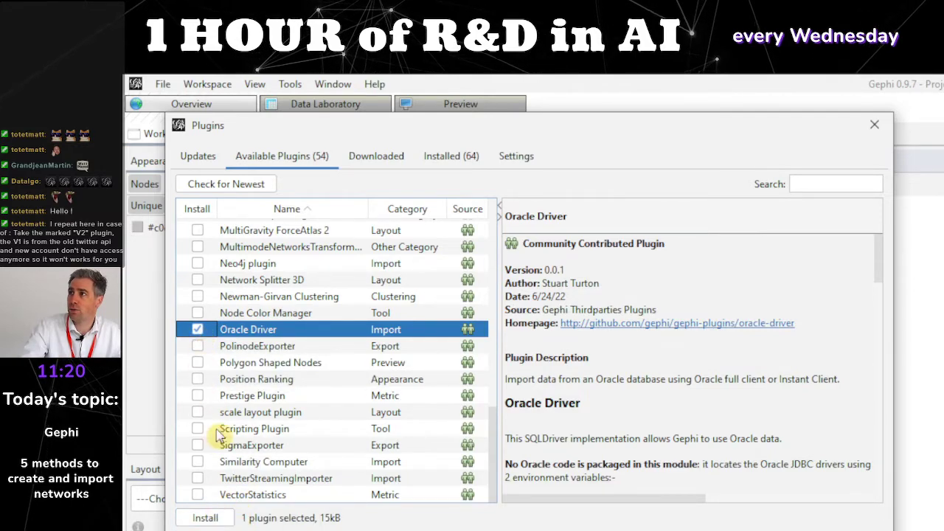
pyautogui.click(199, 331)
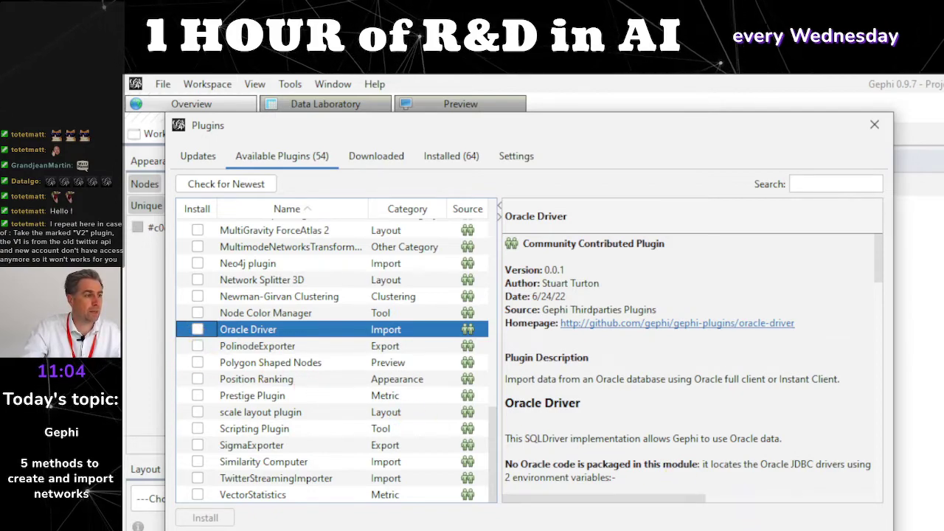
pyautogui.press('Escape')
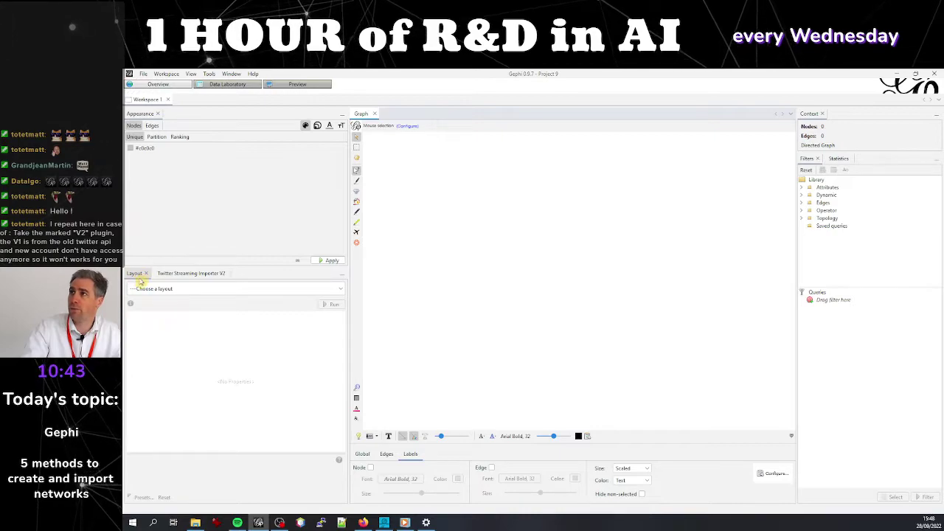
# - In Twitter Streaming Importer V2, fill in a rule with the tag "Rule test #2" and the value "Obama"
pyautogui.click(185, 274)
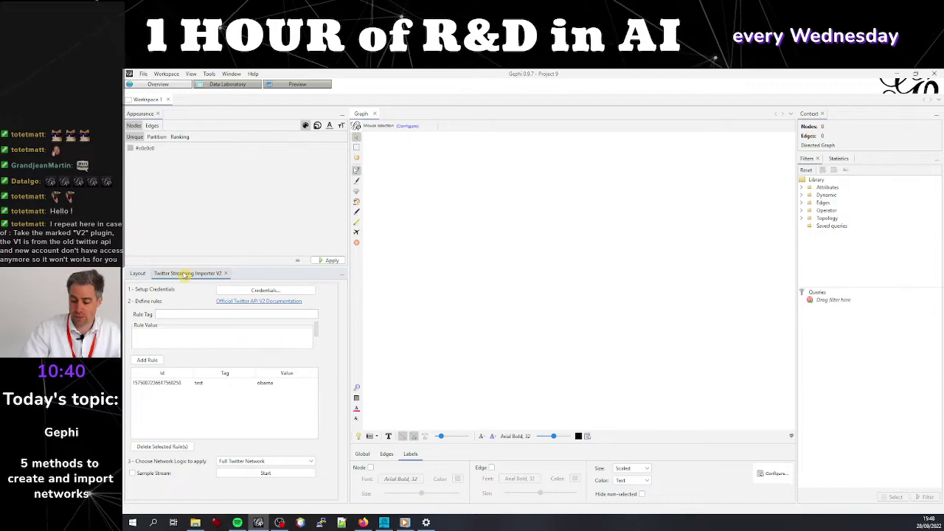
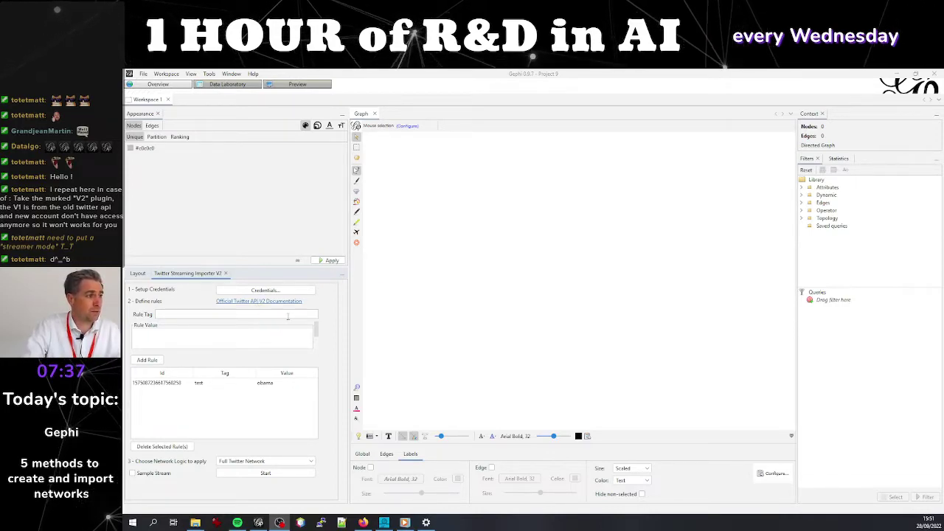
pyautogui.click(287, 315)
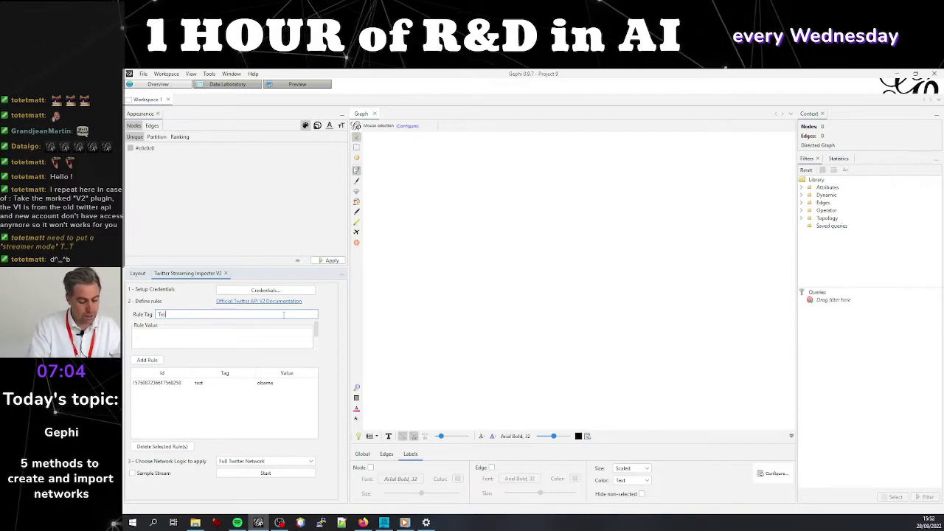
pyautogui.write('Testing tru')
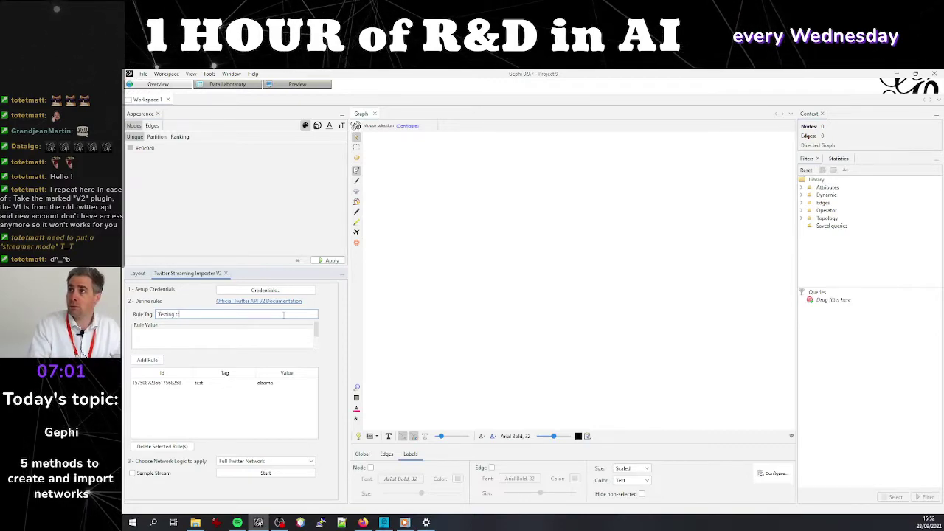
pyautogui.press('BackSpace')
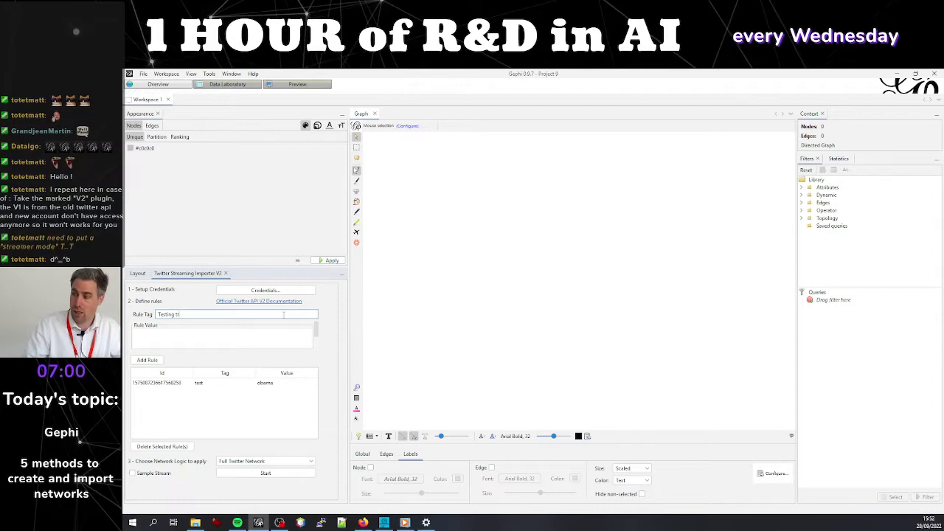
pyautogui.write('1')
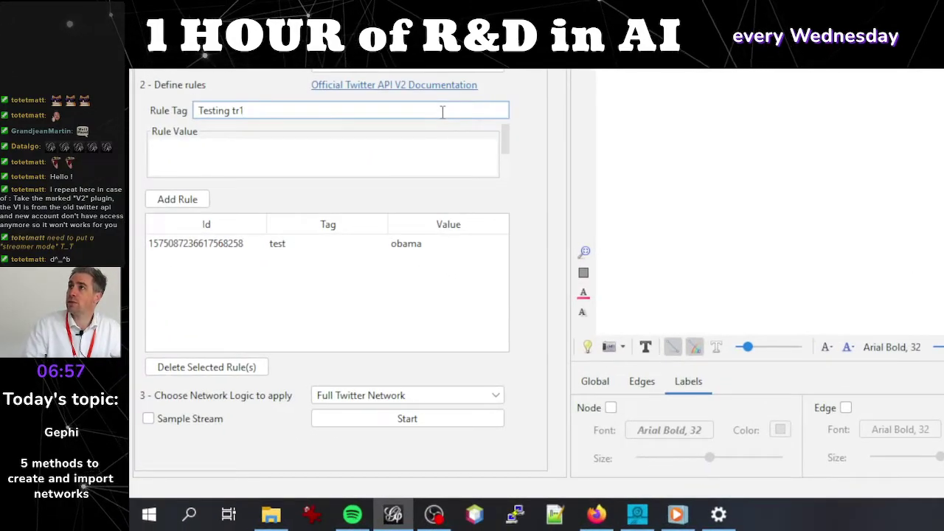
pyautogui.press('BackSpace')
pyautogui.press('BackSpace')
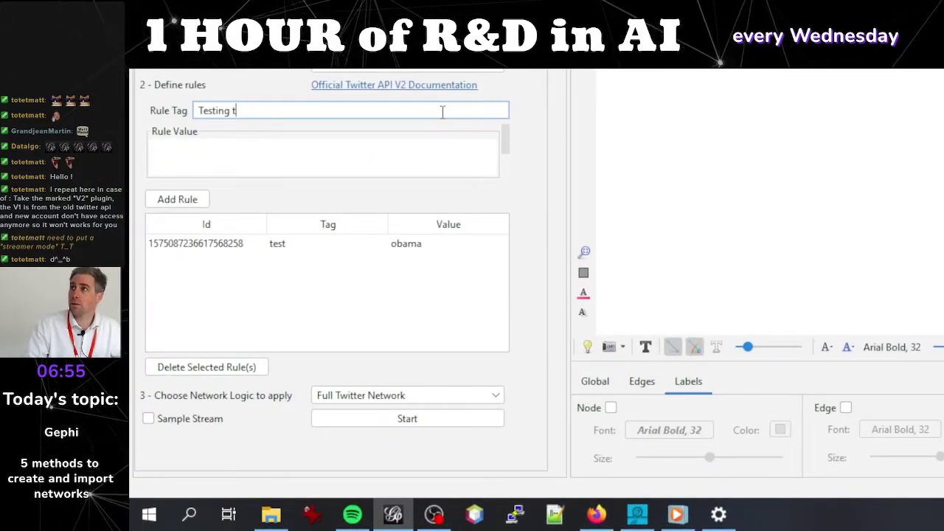
pyautogui.press('BackSpace')
pyautogui.write('ru')
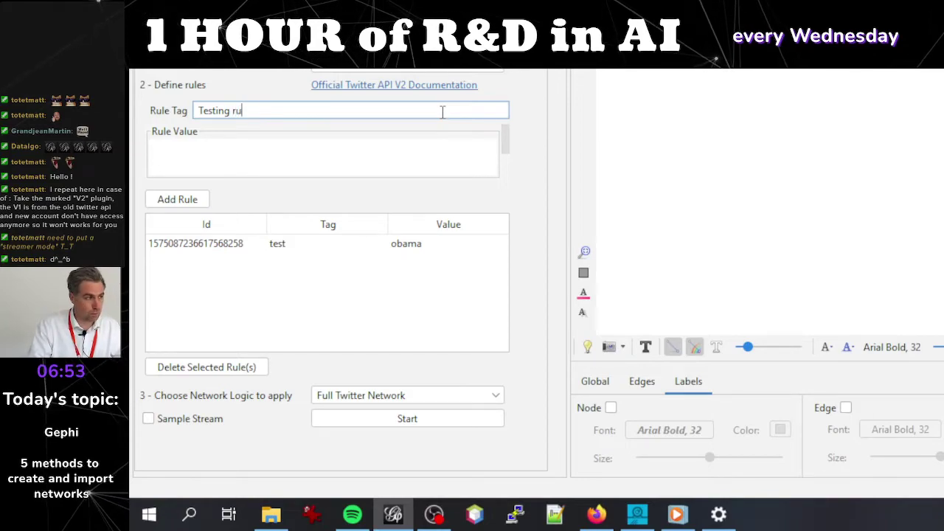
pyautogui.hotkey('ctrl', 'shift', 'Left')
pyautogui.hotkey('ctrl', 'shift', 'Left')
pyautogui.write('Rule')
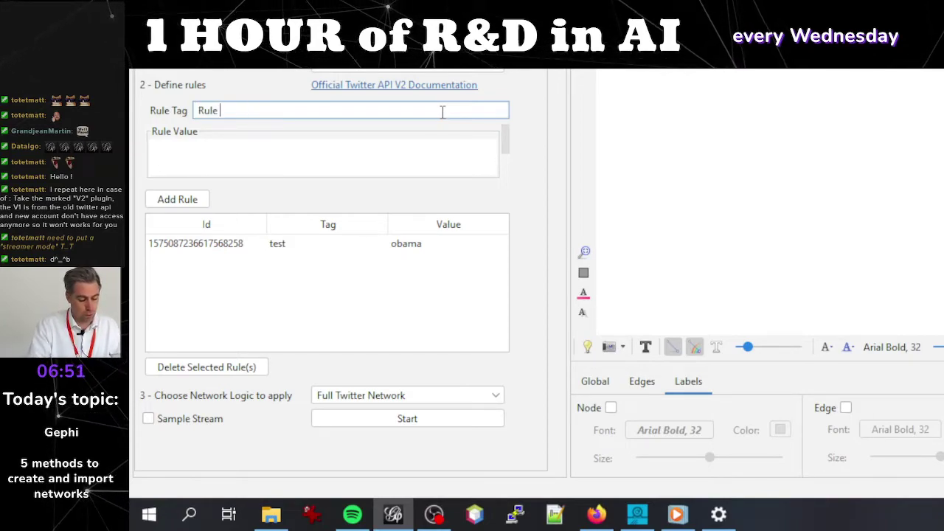
pyautogui.write(' test #2')
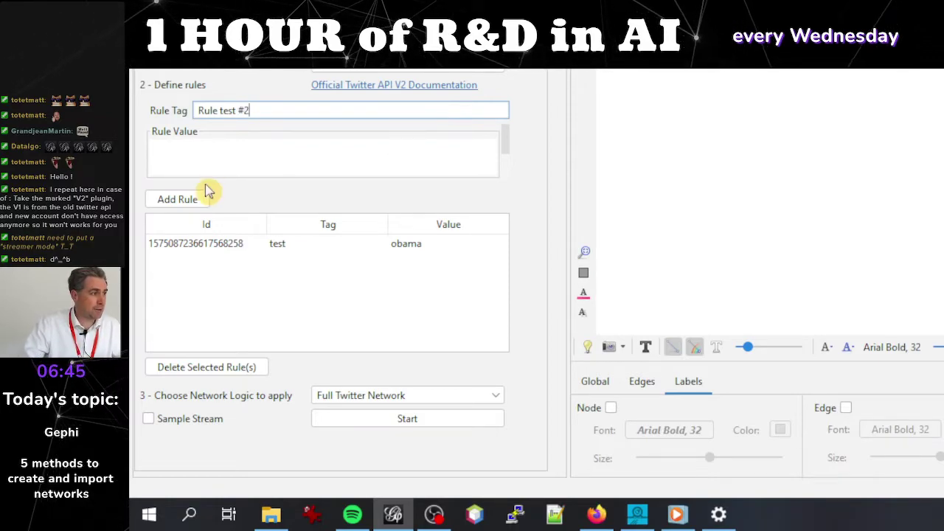
pyautogui.click(234, 161)
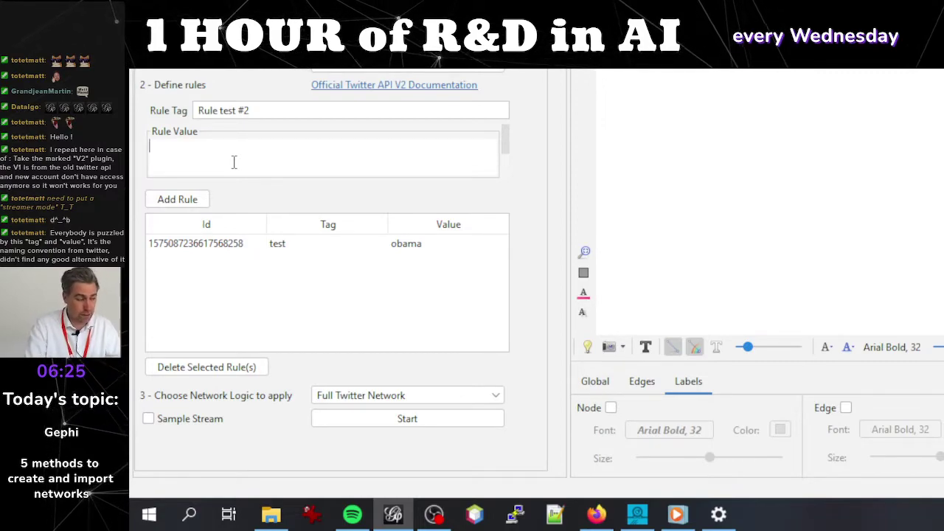
pyautogui.write('Obama')
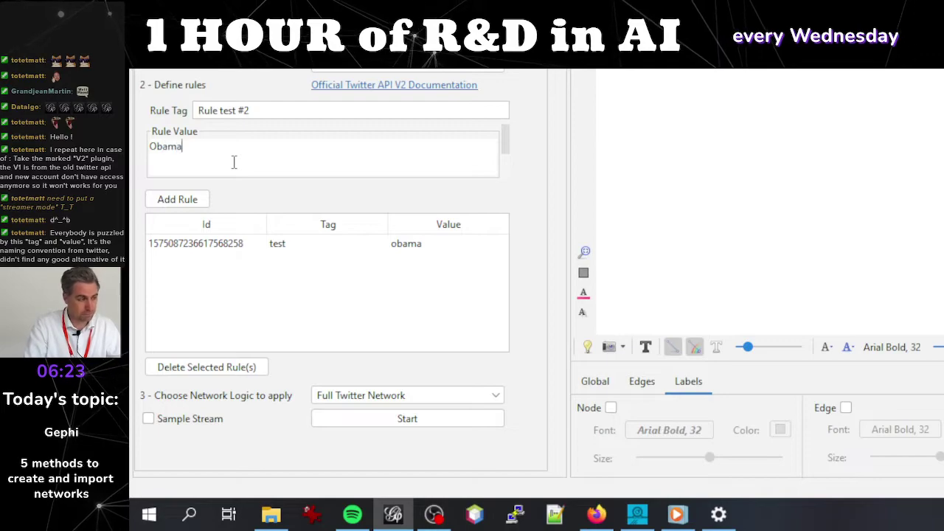
# - Select the existing rule tagged "test" and try to delete it
pyautogui.click(299, 249)
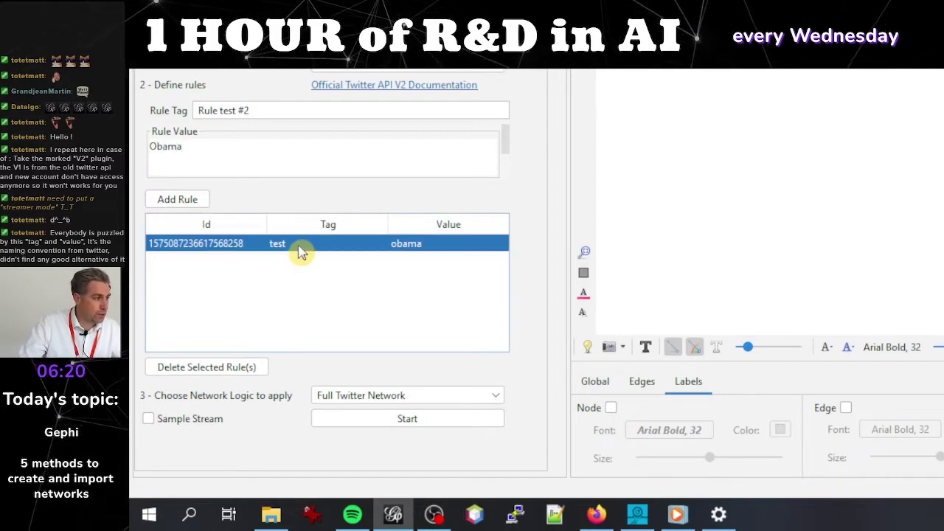
pyautogui.click(250, 369)
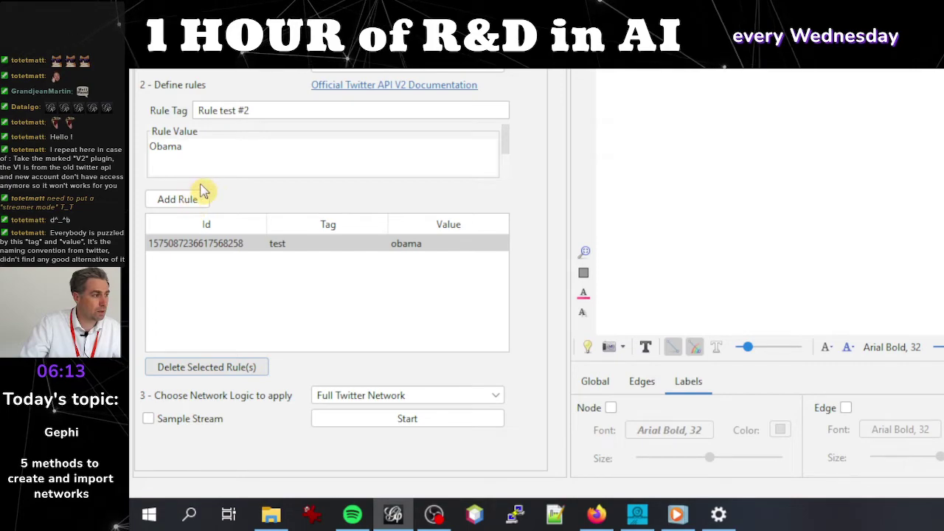
pyautogui.click(246, 249)
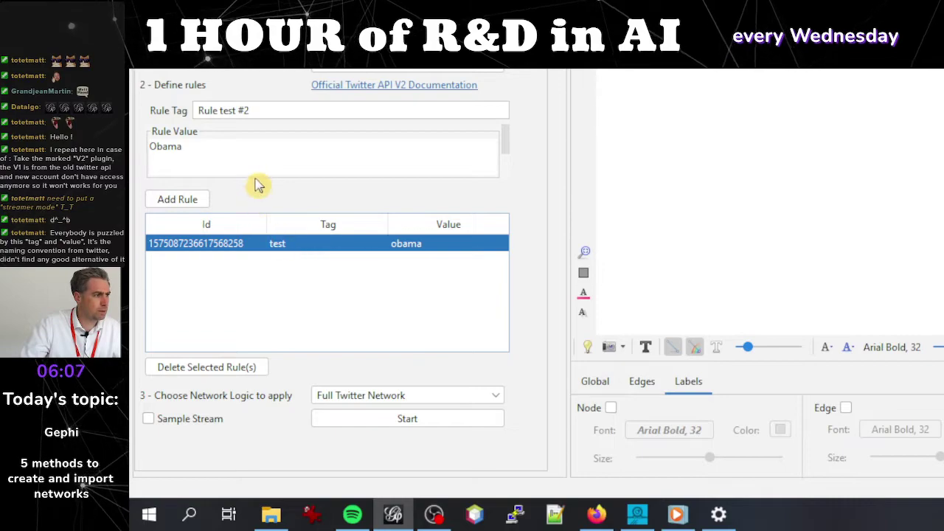
# - Add the filled-in rule tagged "Rule test #2" with the value "Obama" and select it in the rule list
pyautogui.click(246, 154)
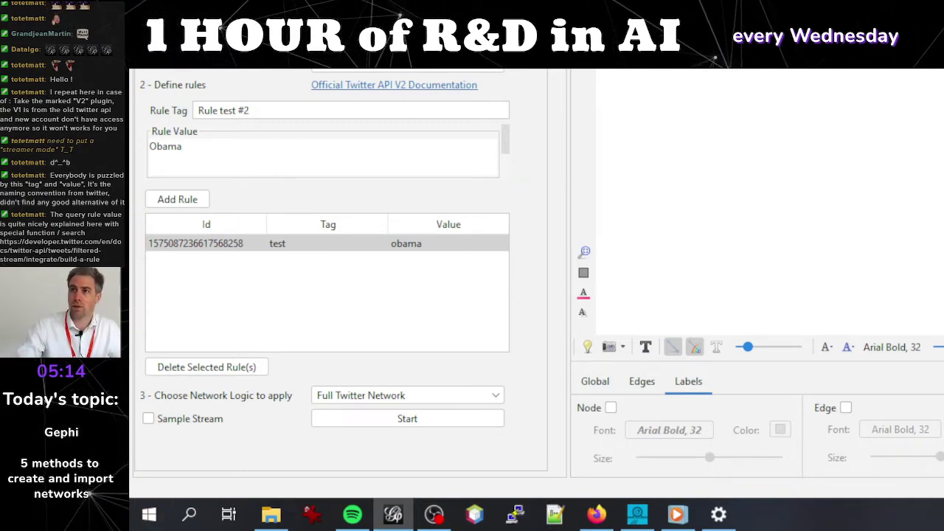
pyautogui.hotkey('alt', 'Tab')
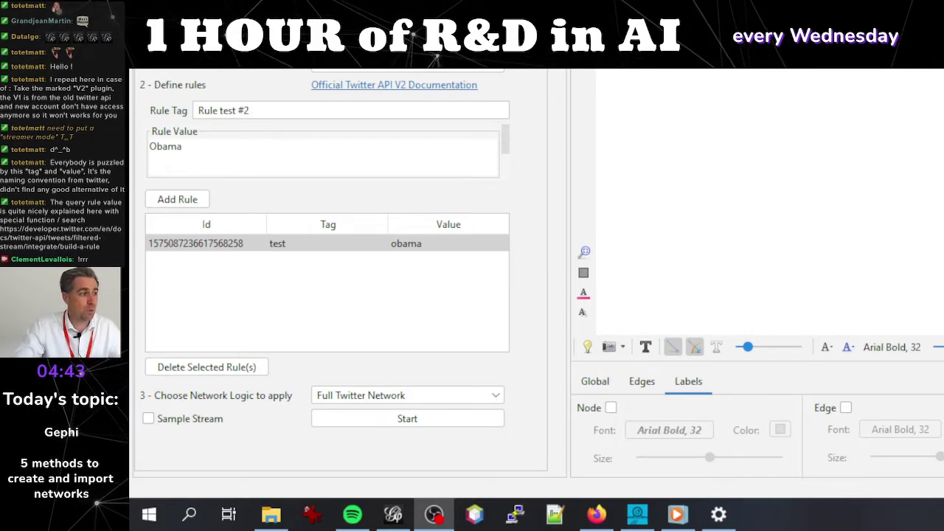
pyautogui.click(310, 112)
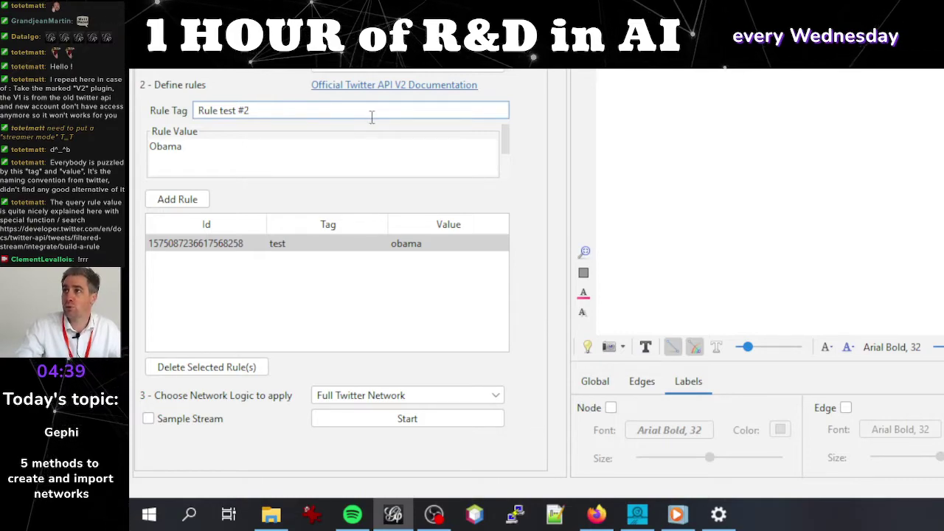
pyautogui.click(278, 151)
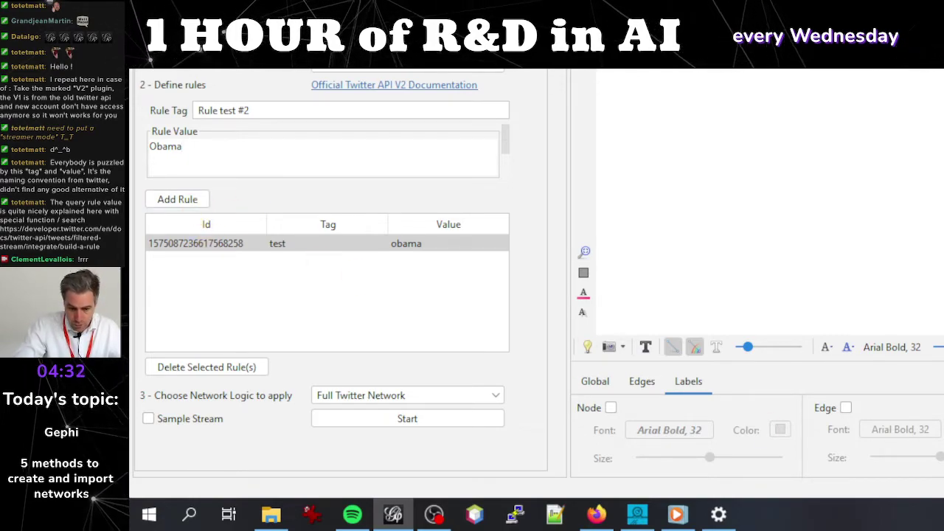
pyautogui.click(184, 199)
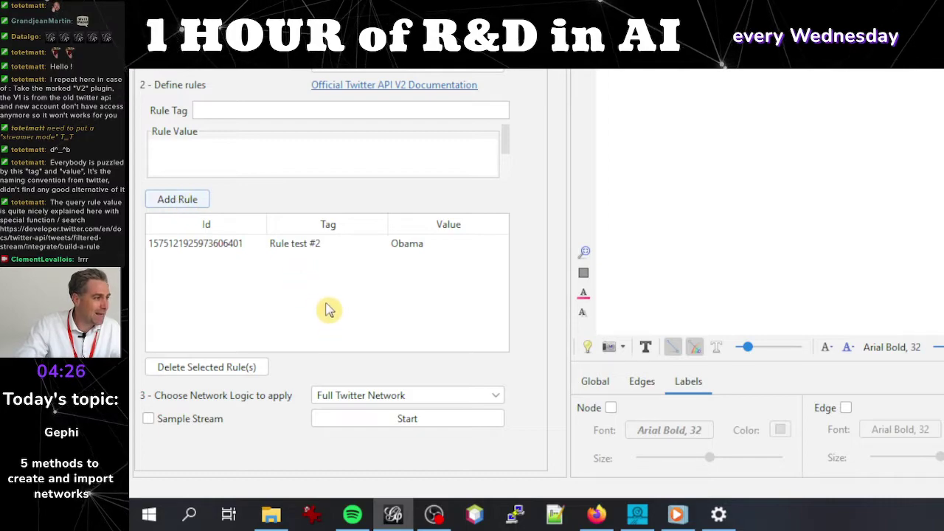
pyautogui.click(319, 246)
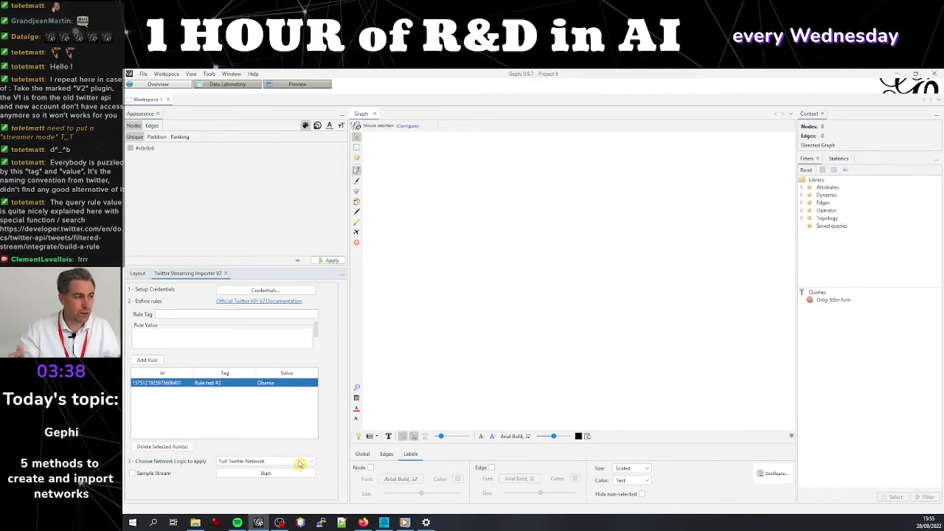
# - Set the network logic for the Twitter import to User Network
pyautogui.click(301, 464)
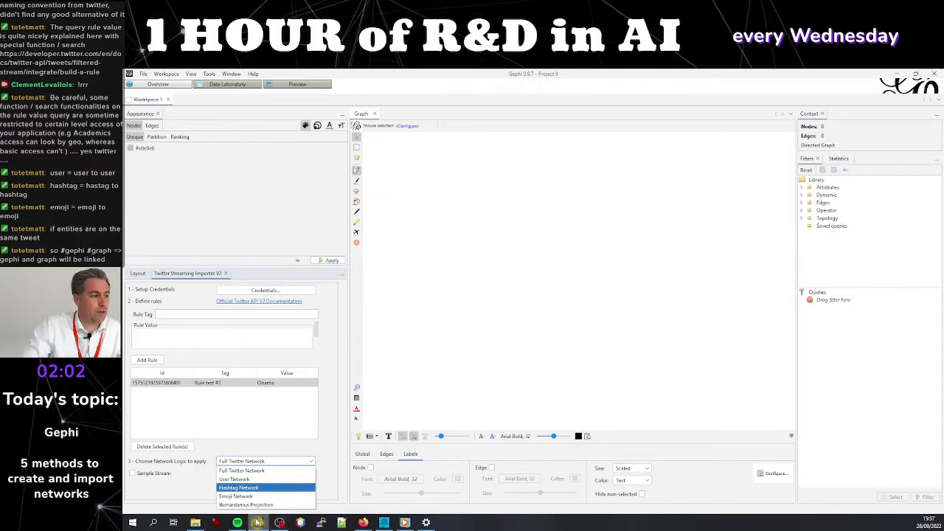
pyautogui.click(249, 480)
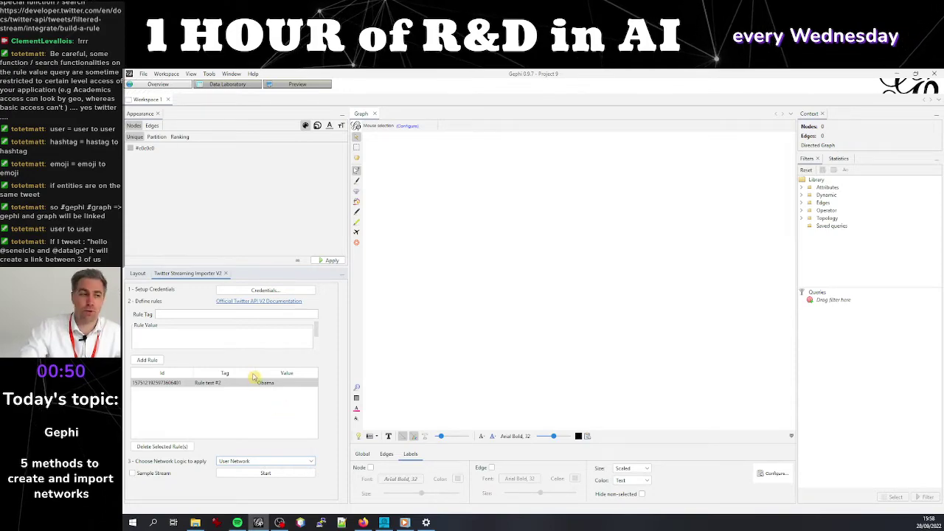
# - Choose the ForceAtlas 2 layout and start running it on the empty workspace
pyautogui.click(134, 274)
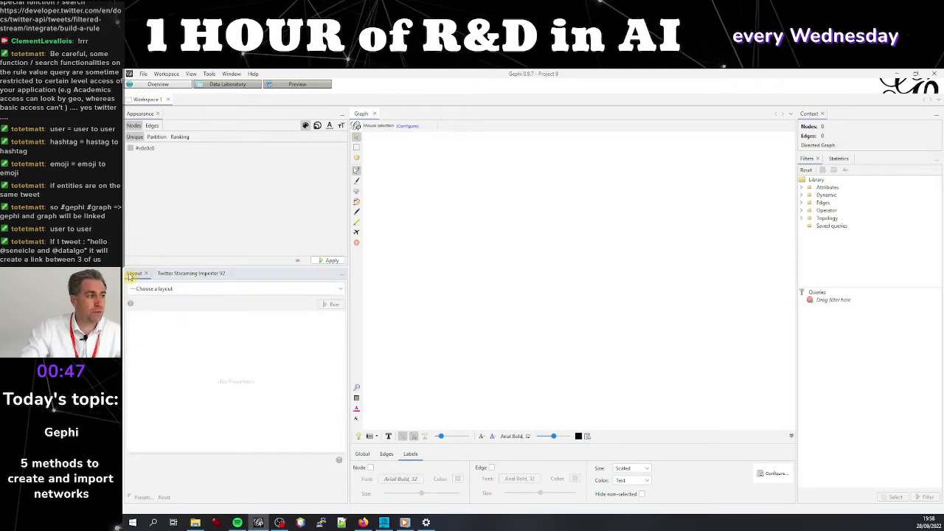
pyautogui.click(238, 290)
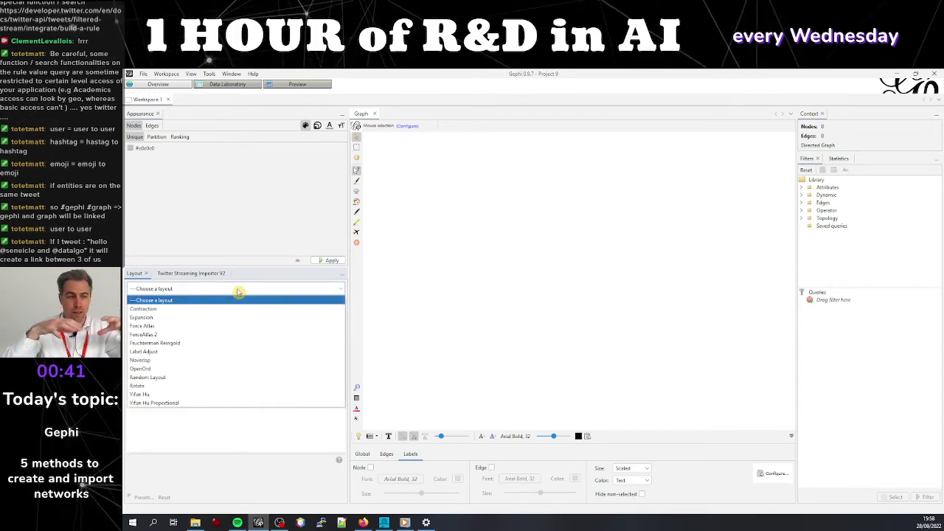
pyautogui.click(239, 334)
pyautogui.click(326, 306)
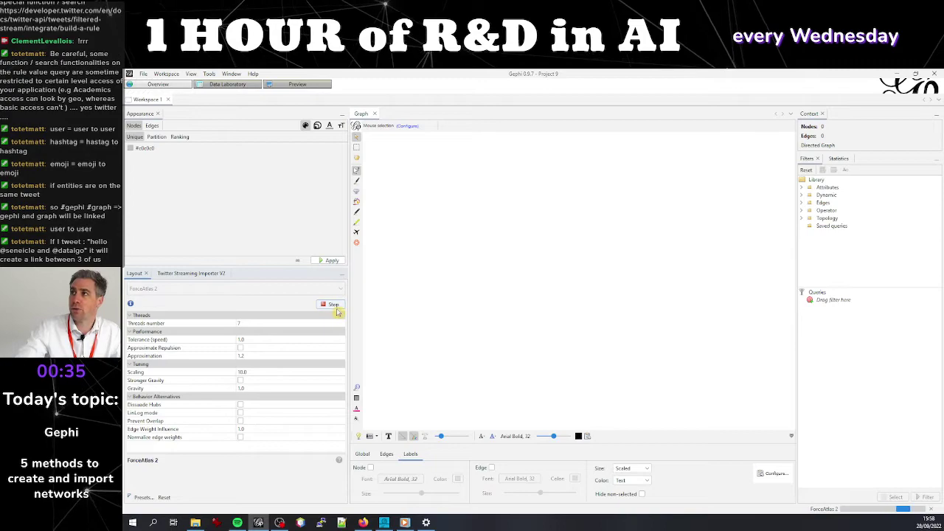
# - In Twitter Streaming Importer V2, set the network logic to Full Twitter Network and start collecting tweets
pyautogui.click(214, 273)
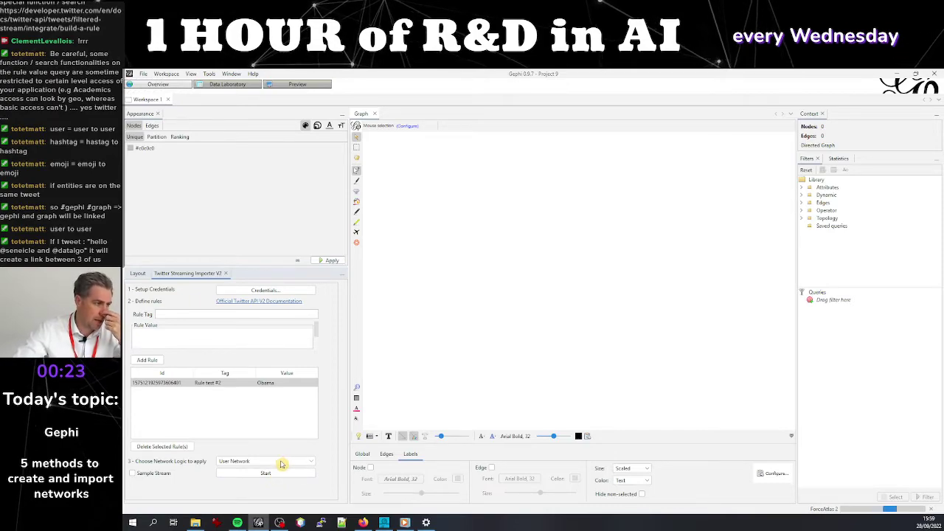
pyautogui.click(281, 462)
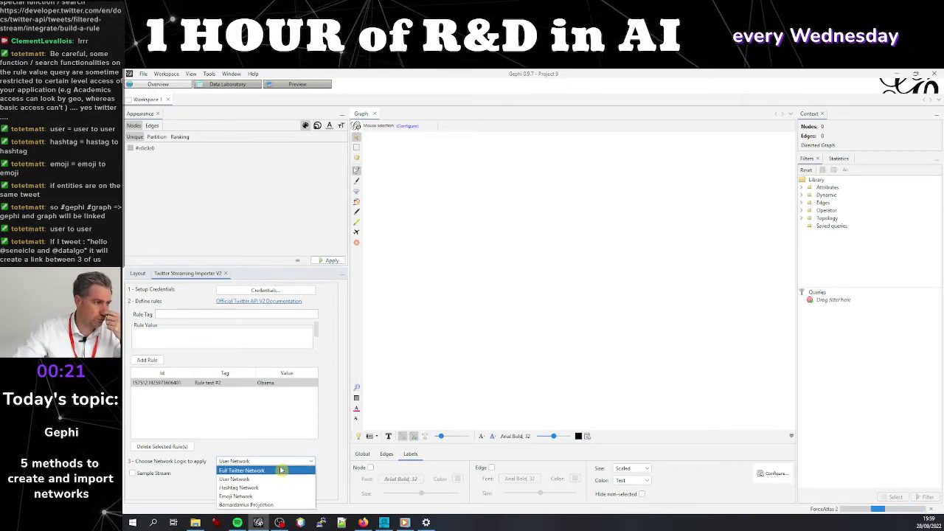
pyautogui.click(281, 471)
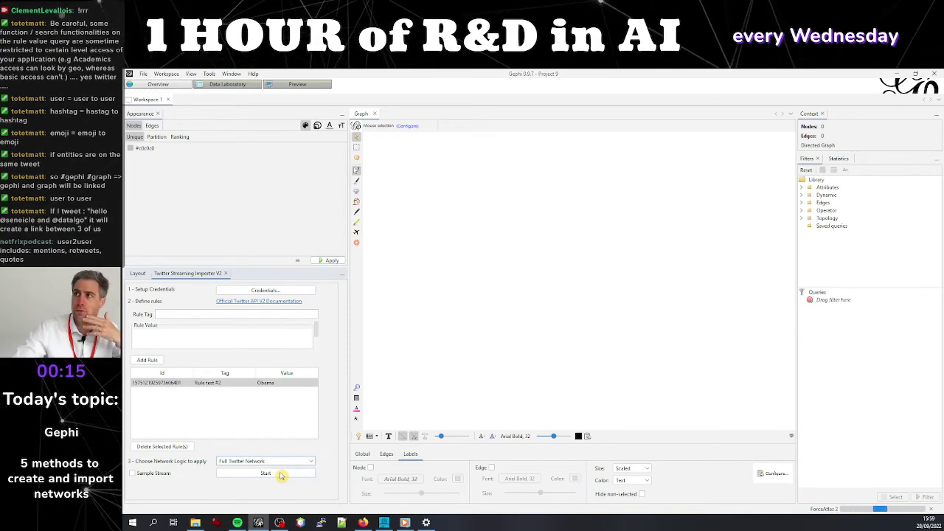
pyautogui.click(282, 476)
pyautogui.click(281, 476)
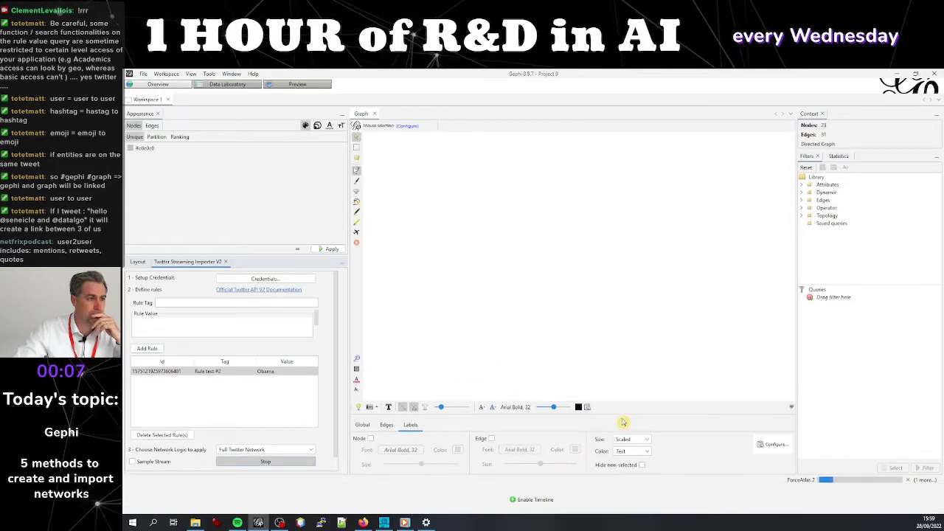
# - Collapse the label settings beneath the graph and increase the edge thickness
pyautogui.click(359, 361)
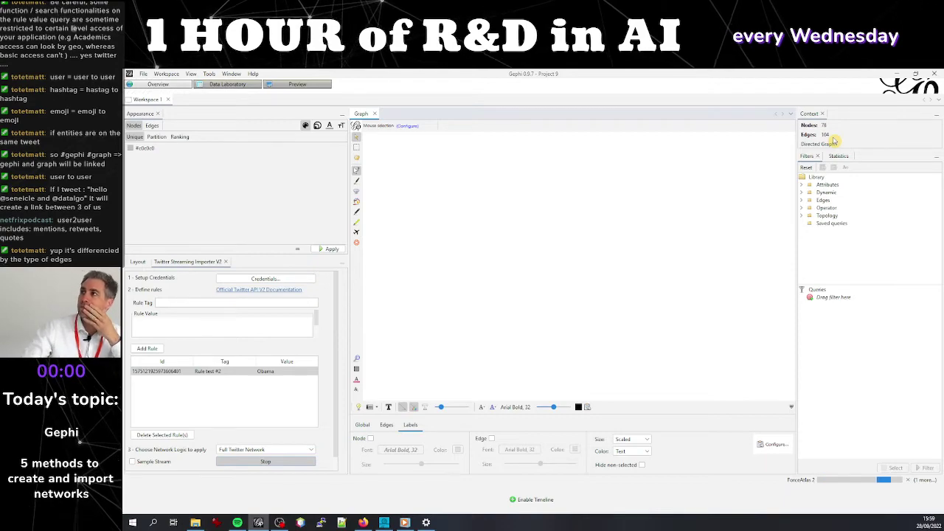
pyautogui.click(792, 408)
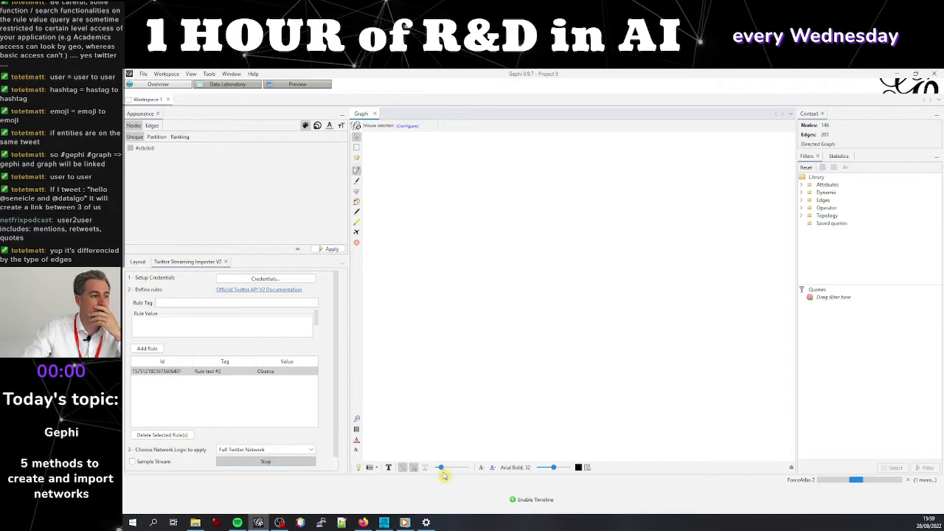
pyautogui.moveTo(441, 468); pyautogui.dragTo(451, 468)
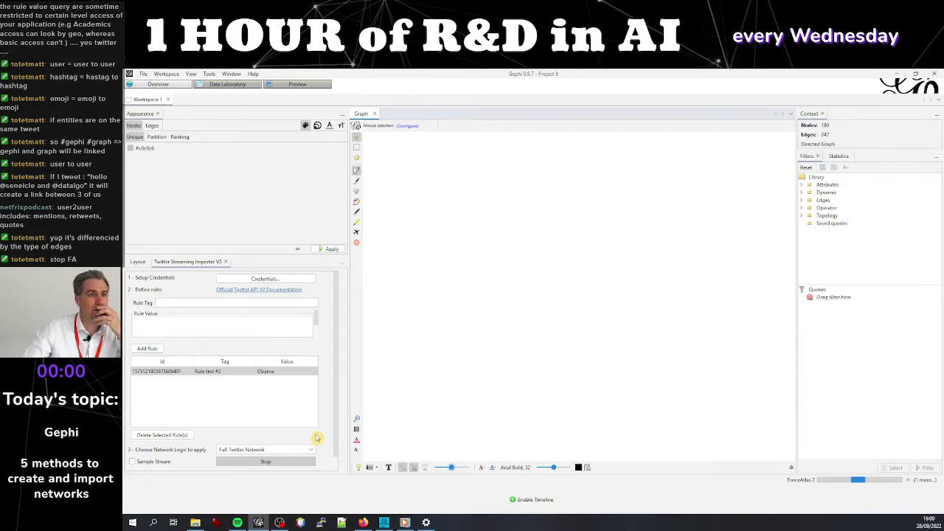
# - Stop the tweet collection and the running ForceAtlas 2 layout
pyautogui.click(267, 462)
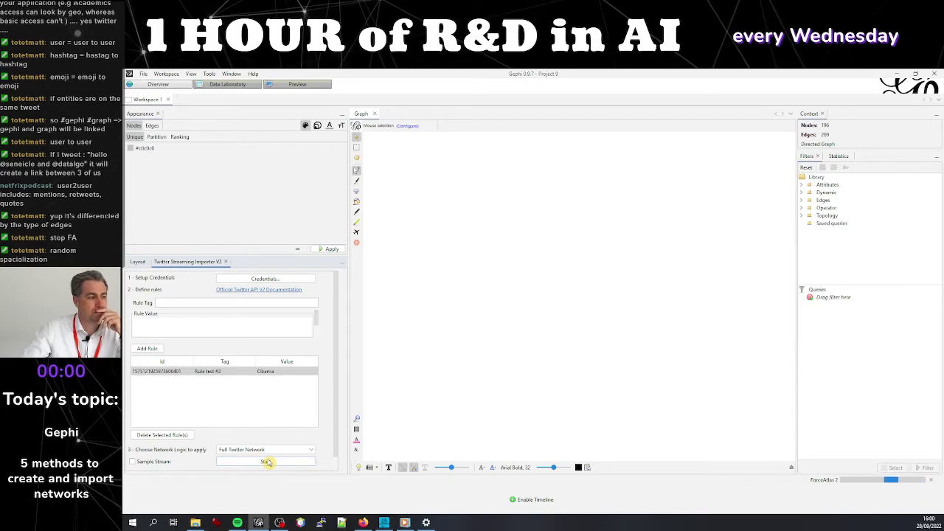
pyautogui.click(136, 261)
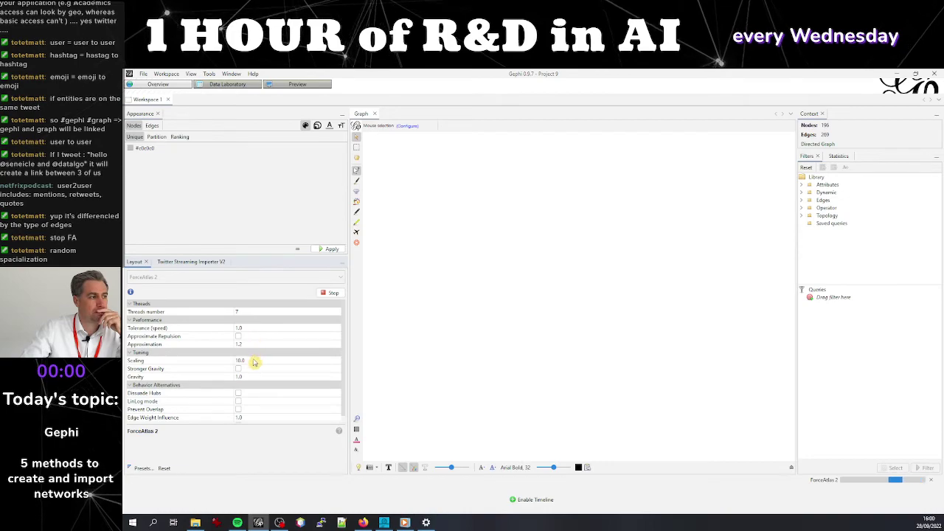
pyautogui.click(328, 293)
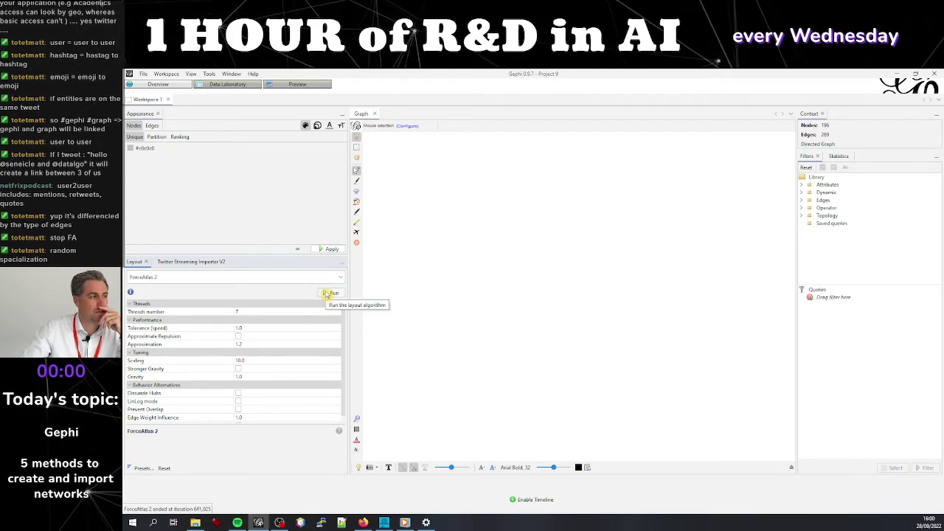
pyautogui.click(357, 421)
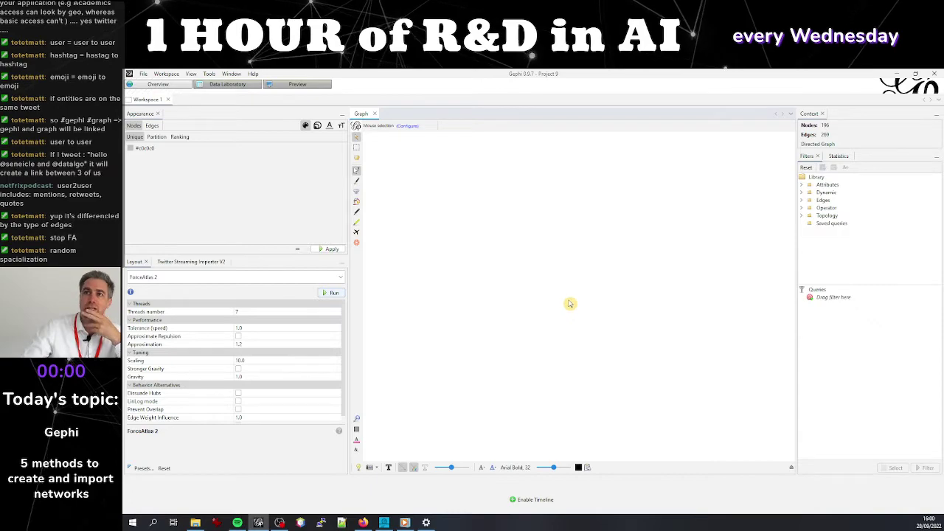
# - Apply Random Layout to spread out the collected nodes and centre the graph in view
pyautogui.click(190, 262)
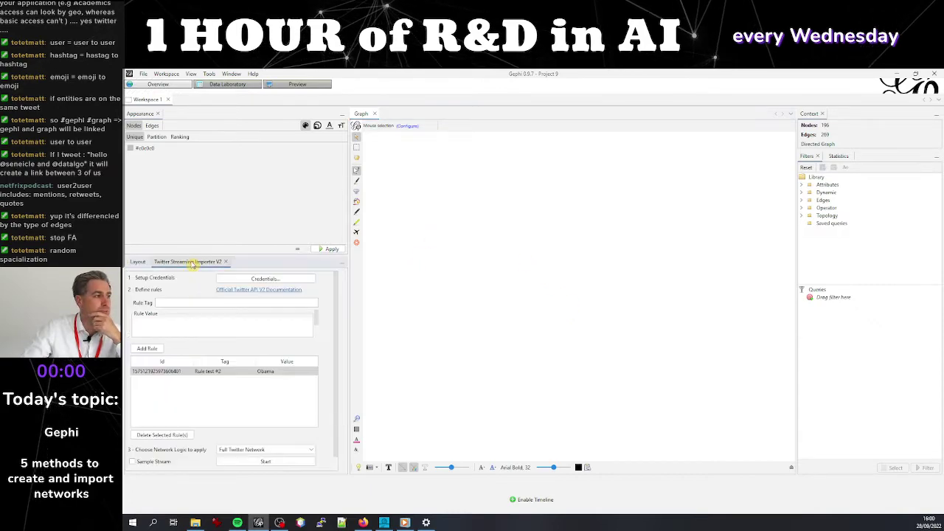
pyautogui.click(135, 262)
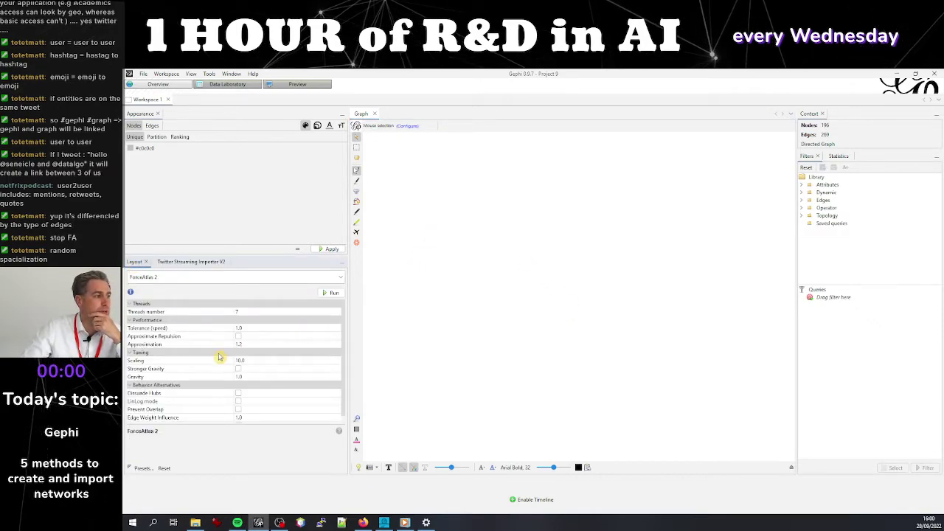
pyautogui.click(184, 278)
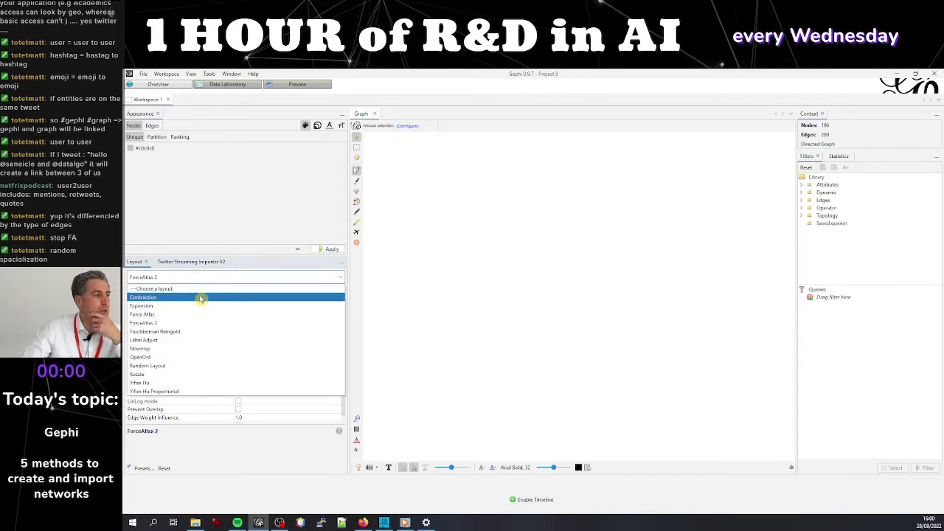
pyautogui.click(239, 365)
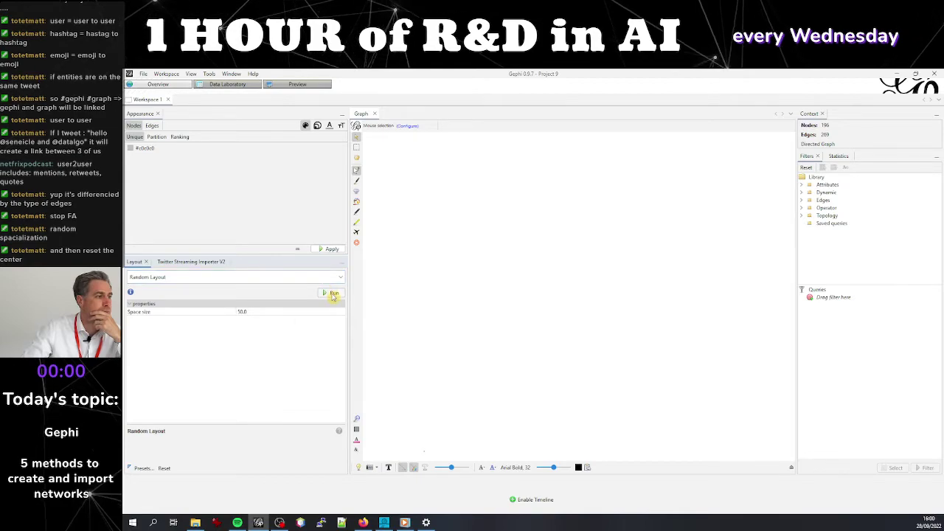
pyautogui.click(358, 420)
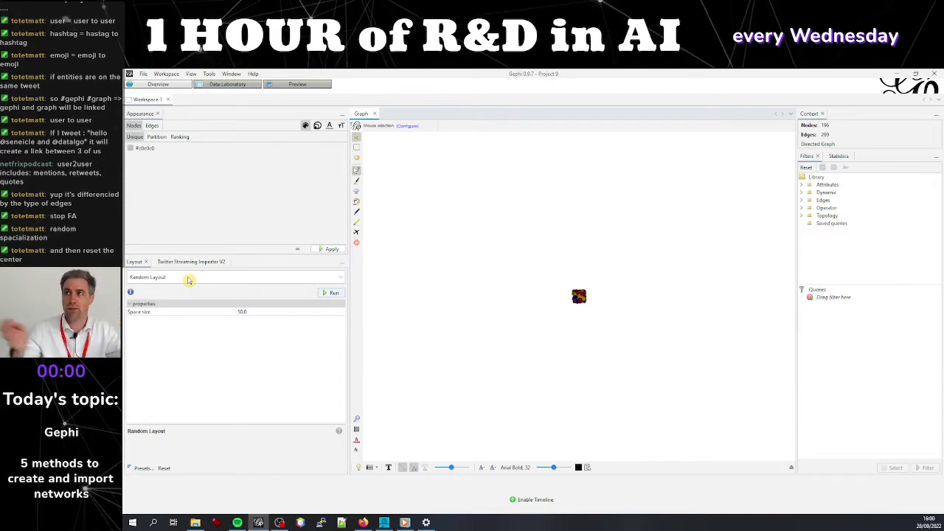
pyautogui.click(332, 293)
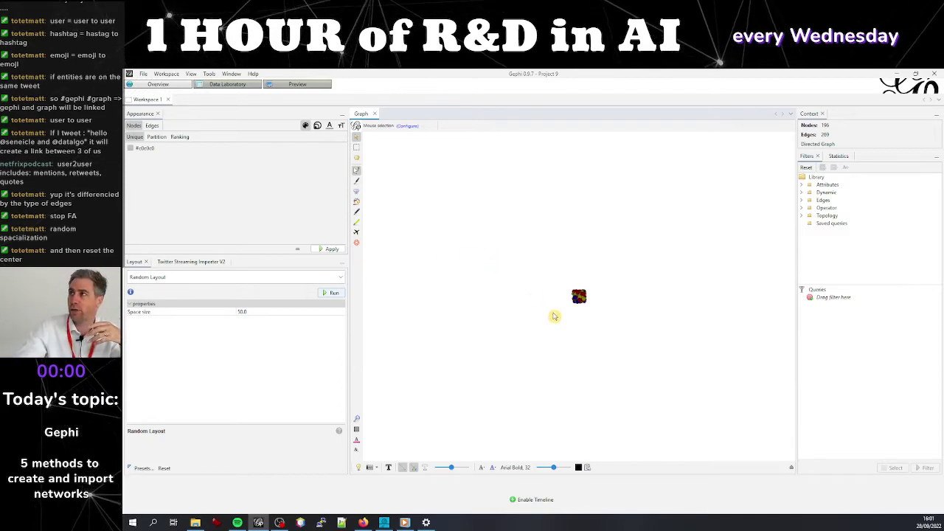
pyautogui.scroll(-2, 627, 267)
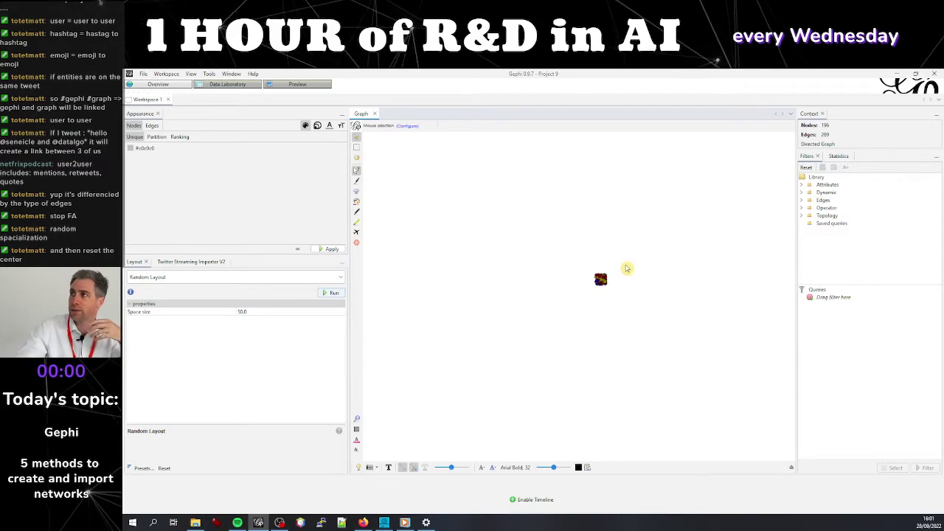
# - Run the ForceAtlas 2 layout on the randomly placed nodes and fit the whole network in view
pyautogui.click(190, 277)
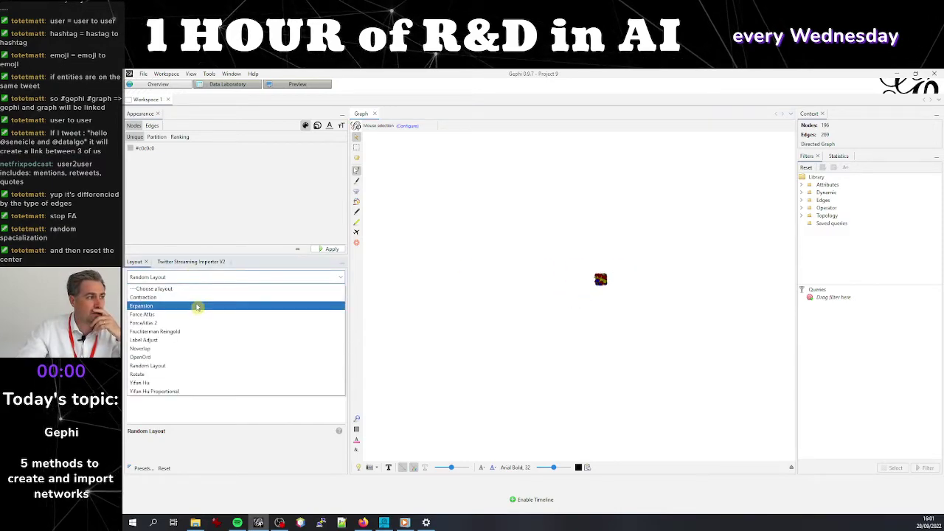
pyautogui.click(197, 321)
pyautogui.click(334, 293)
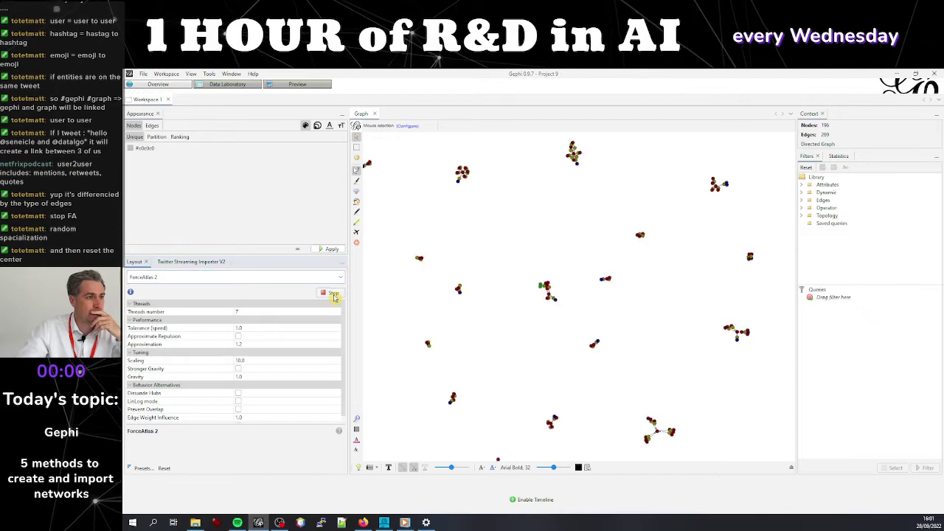
pyautogui.click(356, 418)
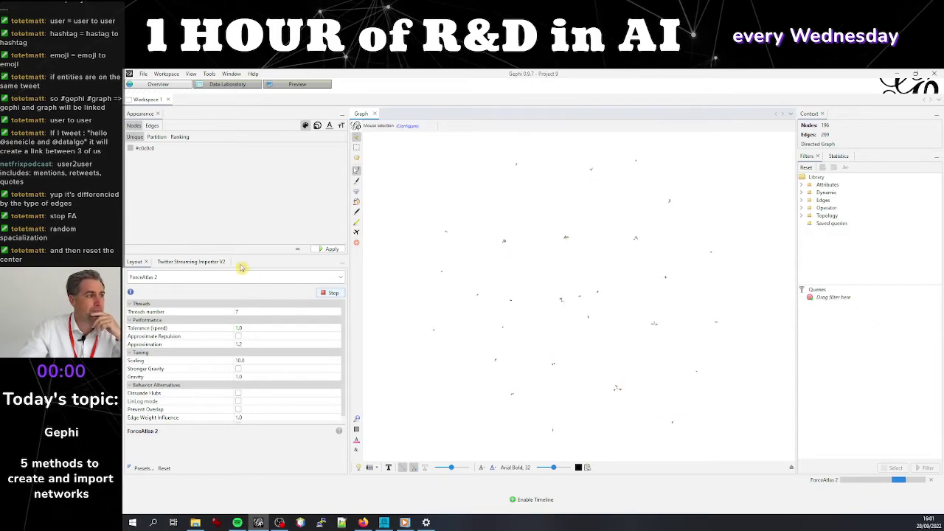
# - Restart the tweet collection in Twitter Streaming Importer V2 while the layout runs, and recentre the graph
pyautogui.click(192, 262)
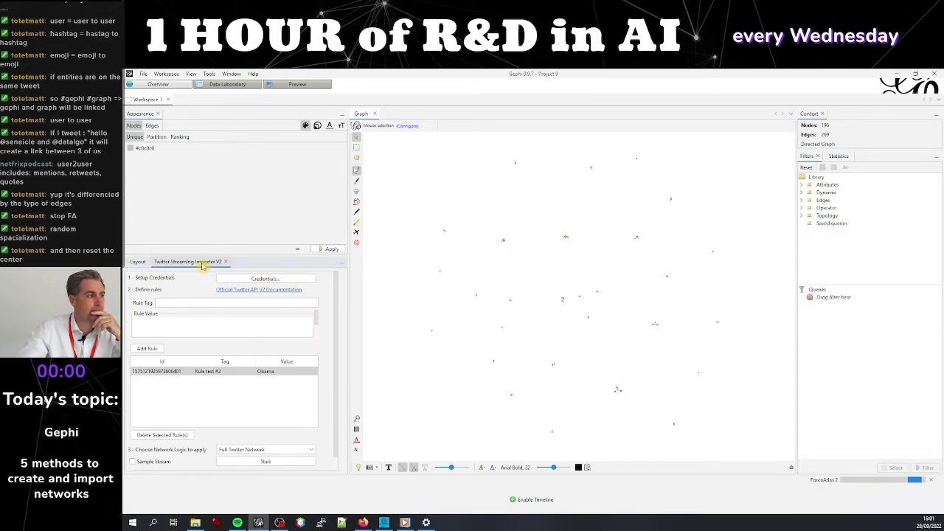
pyautogui.click(267, 462)
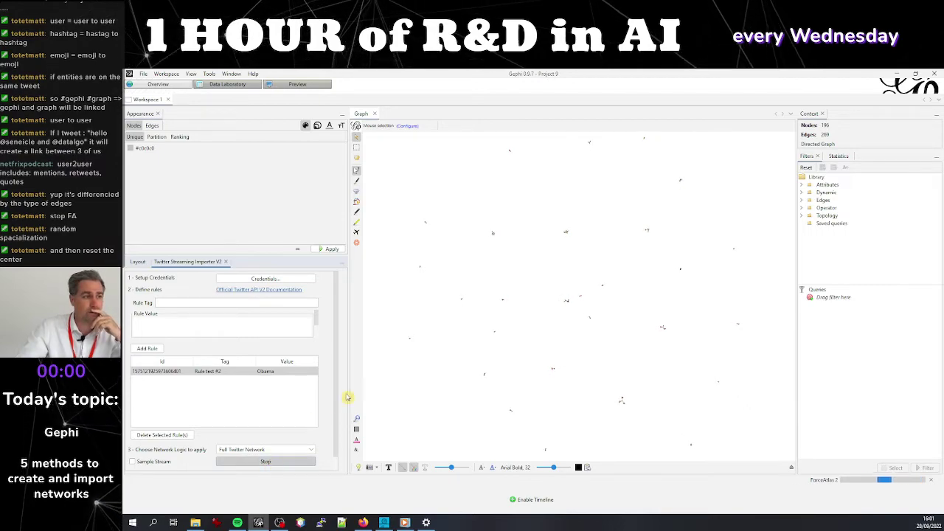
pyautogui.click(356, 420)
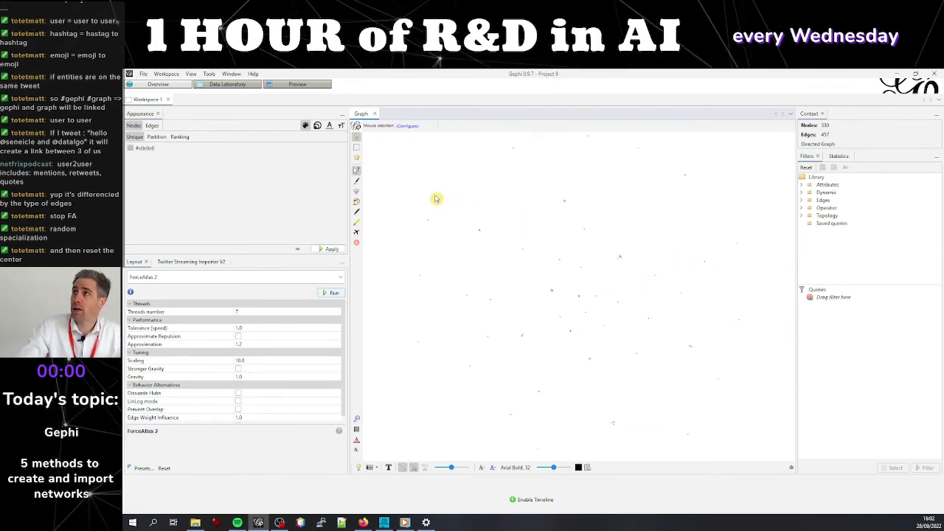
# - Examine the collected tweet network's nodes table and edges table in the Data Laboratory
pyautogui.click(237, 86)
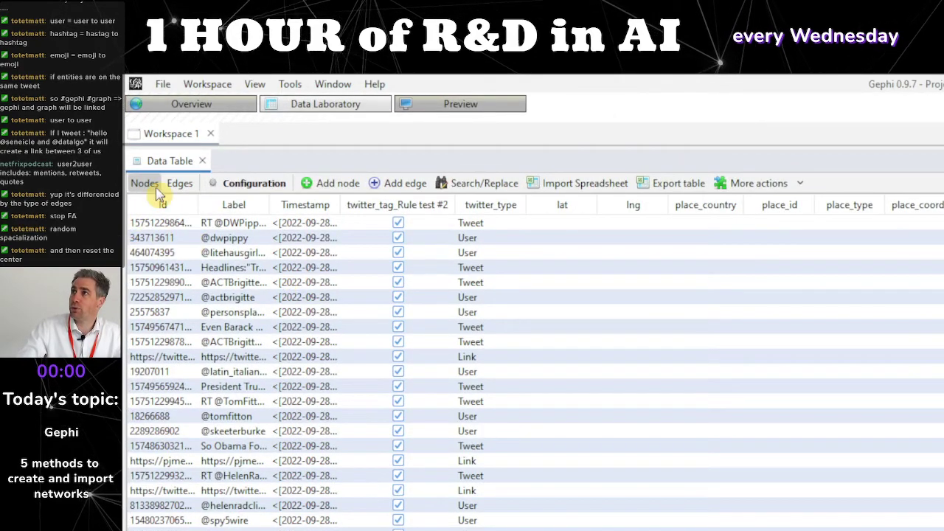
pyautogui.click(179, 183)
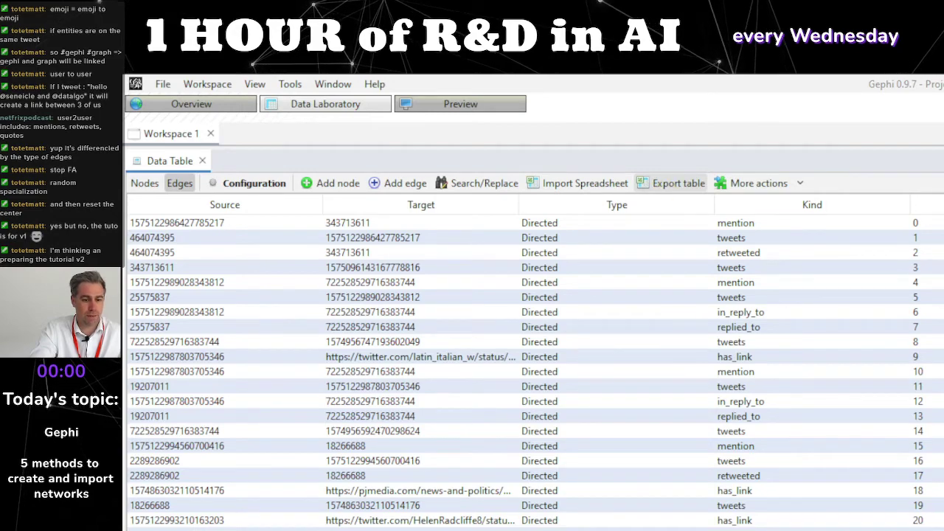
# - Check which file types are available for exporting the edges table, and close the export without saving
pyautogui.click(676, 183)
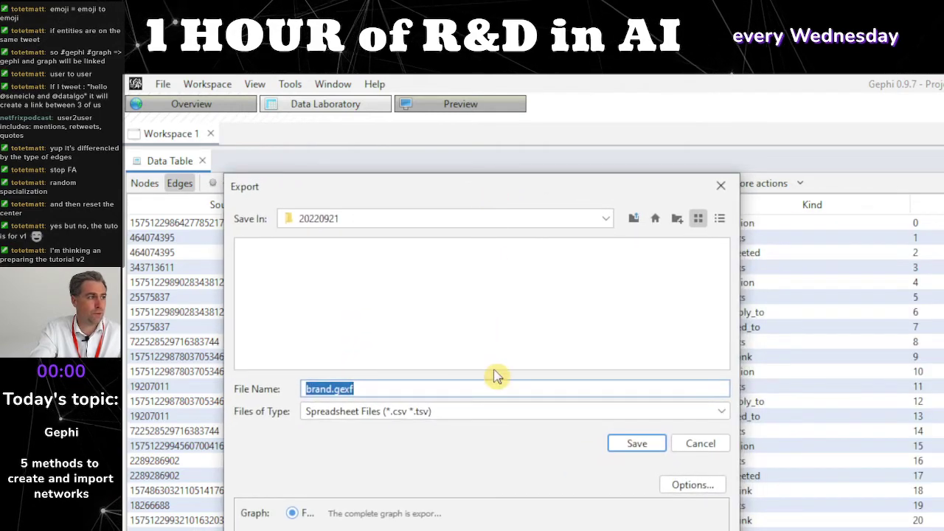
pyautogui.click(509, 418)
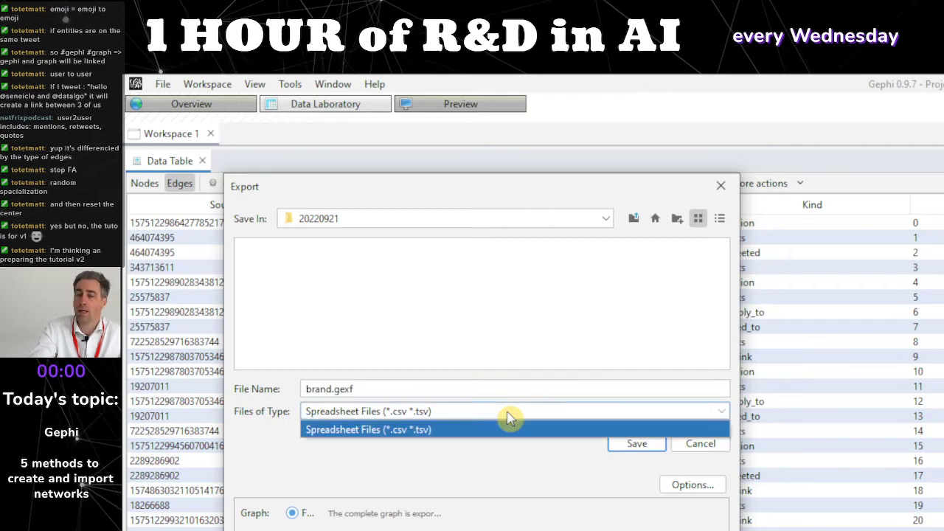
pyautogui.click(510, 418)
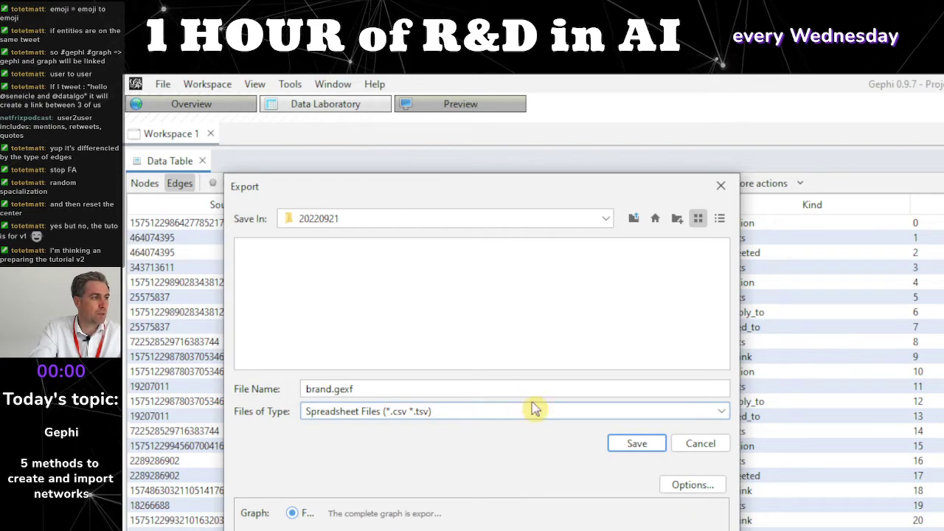
pyautogui.click(707, 447)
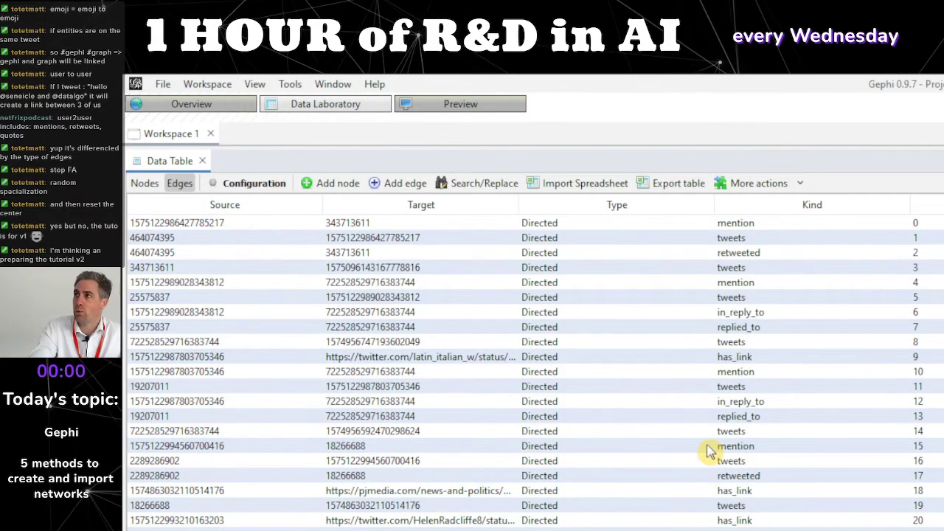